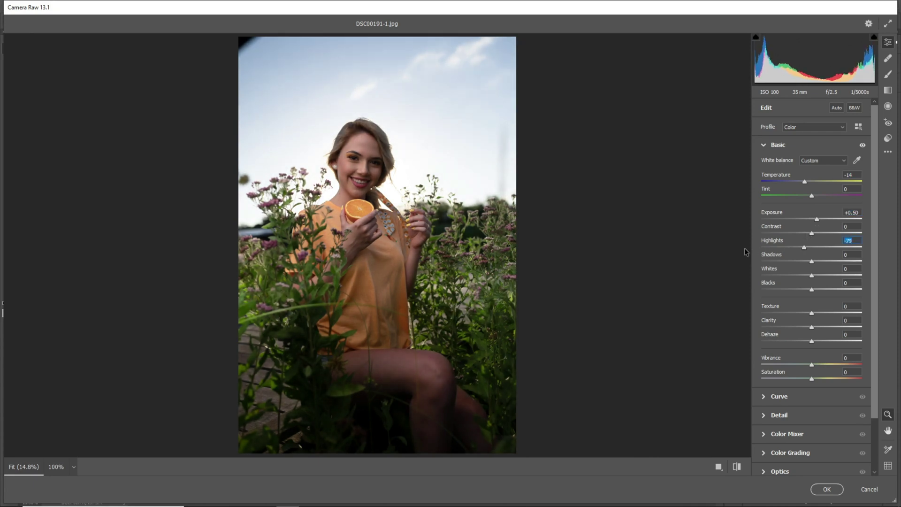
# - Set Highlights to -100, Contrast +15, Shadows +45, Whites +9 and Blacks +52 in the Camera Raw adjustments and commit them
pyautogui.moveTo(745, 249); pyautogui.dragTo(731, 249)
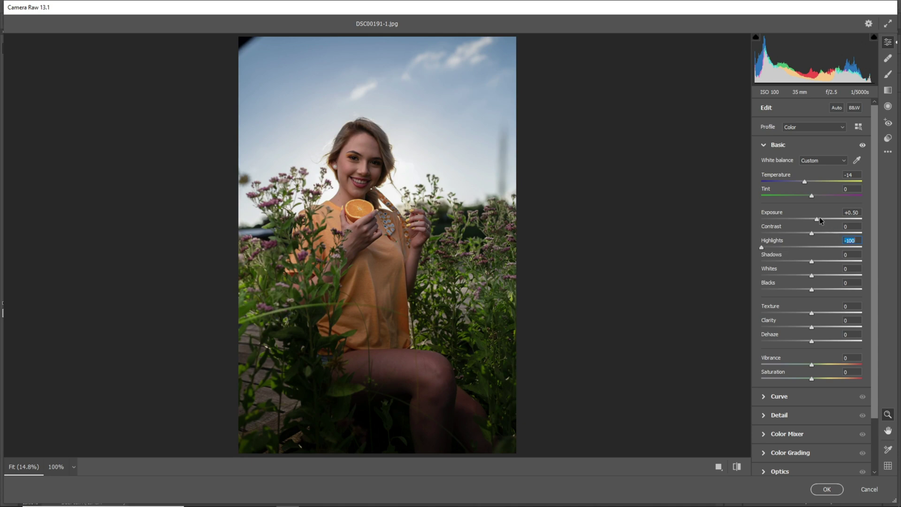
pyautogui.moveTo(809, 231); pyautogui.dragTo(851, 293)
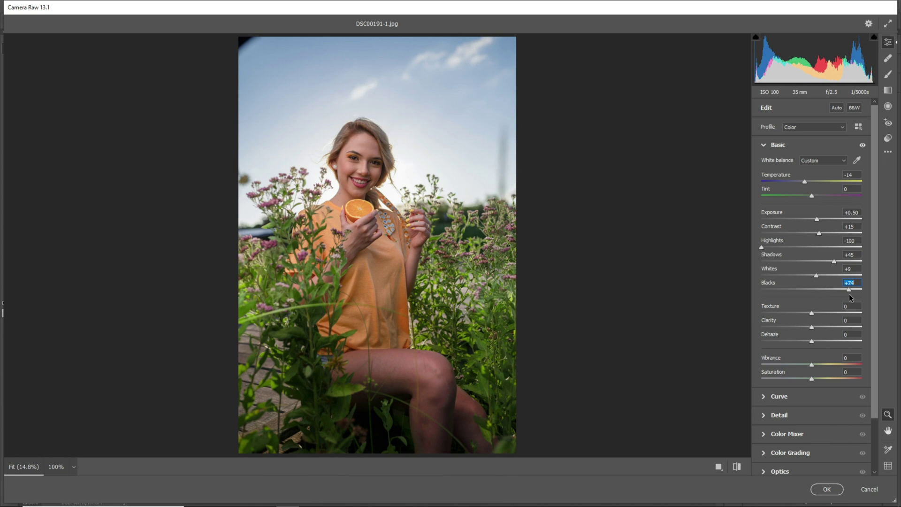
pyautogui.moveTo(848, 294); pyautogui.dragTo(840, 291)
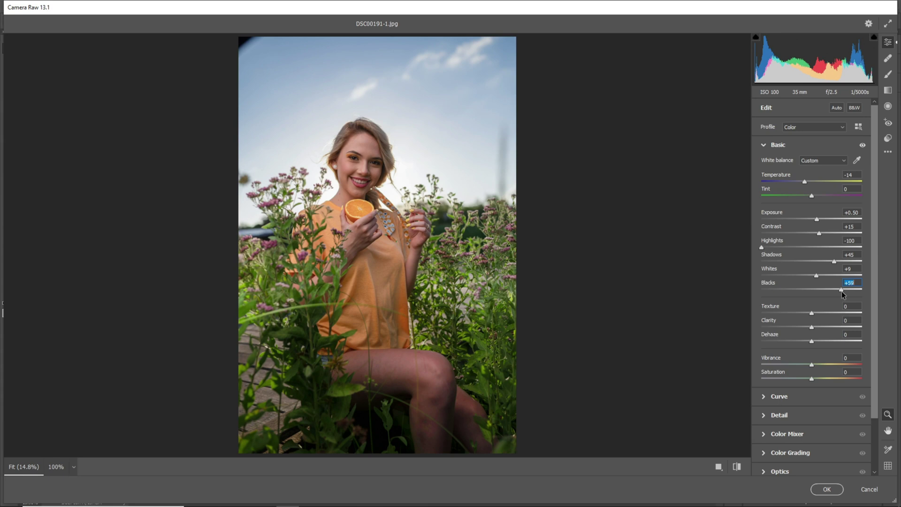
pyautogui.moveTo(840, 291); pyautogui.dragTo(838, 292)
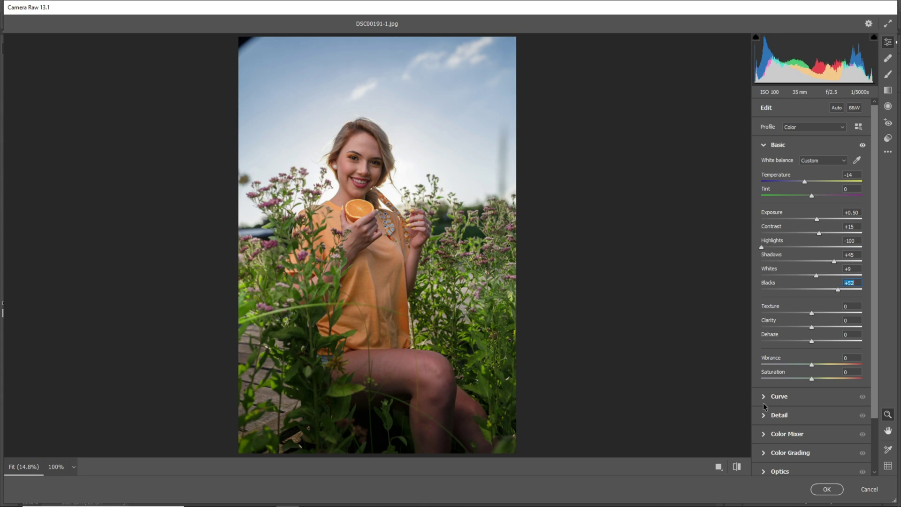
pyautogui.scroll(-3, 764, 404)
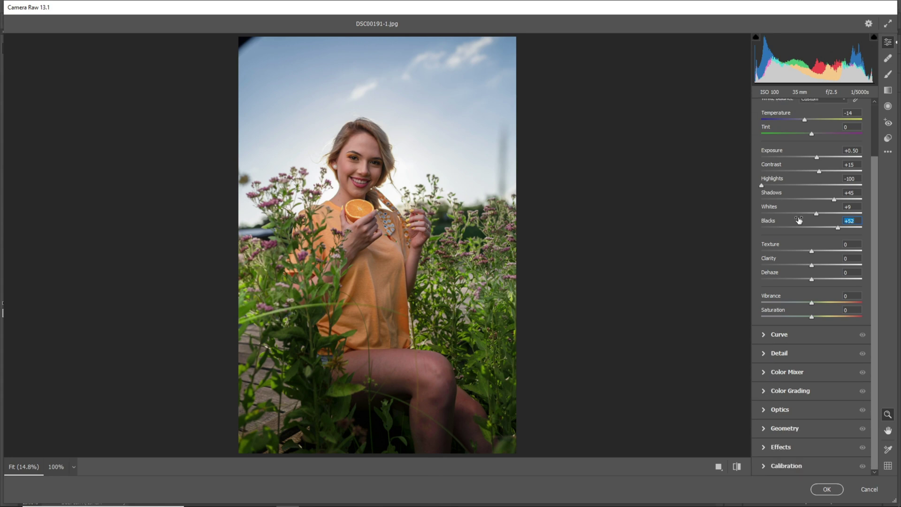
pyautogui.click(826, 489)
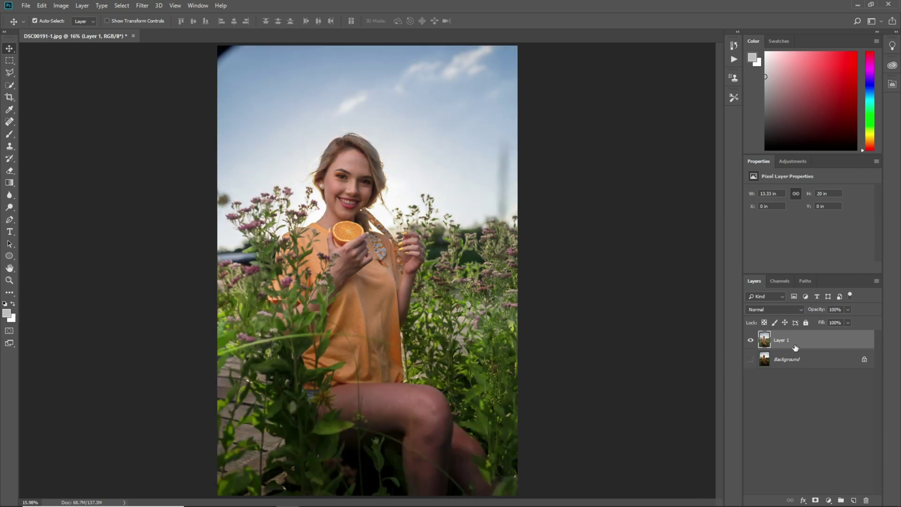
# - Run the Skin Retouching action on Layer 1, continuing past the unavailable Select command
pyautogui.click(735, 61)
pyautogui.click(651, 65)
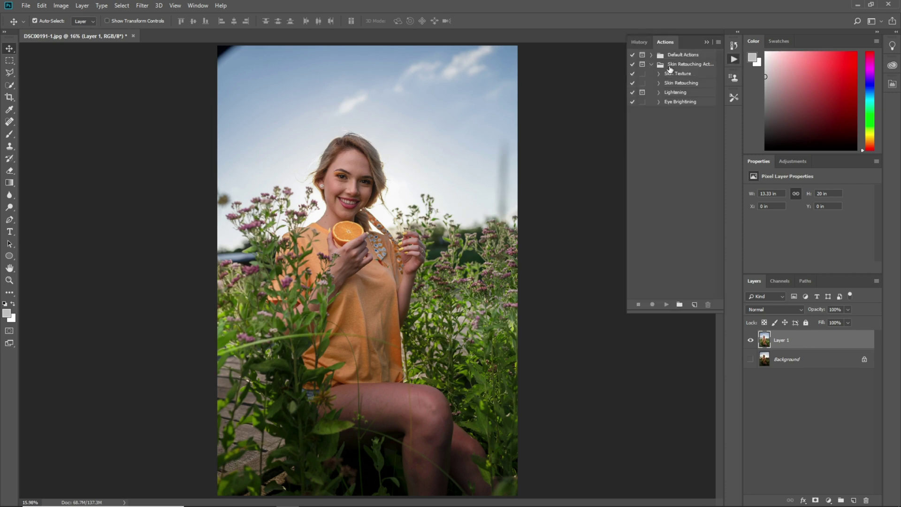
pyautogui.click(681, 84)
pyautogui.click(666, 305)
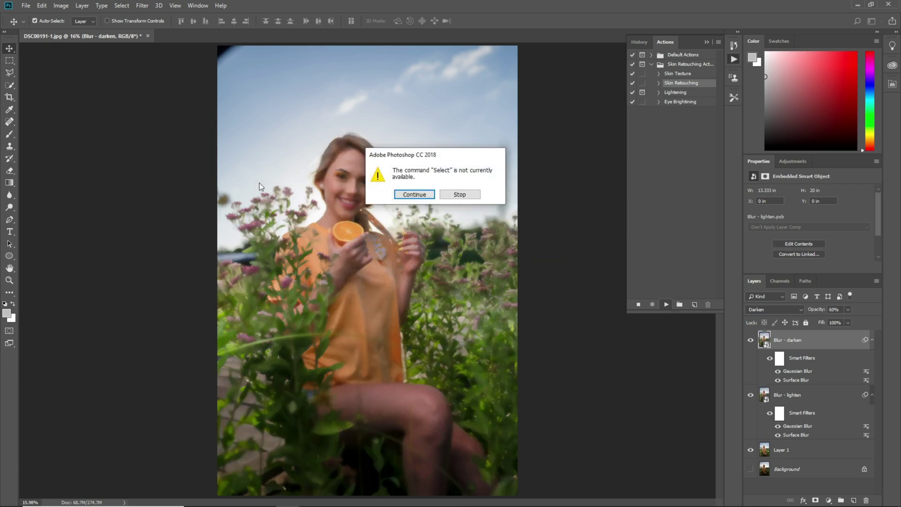
pyautogui.click(413, 193)
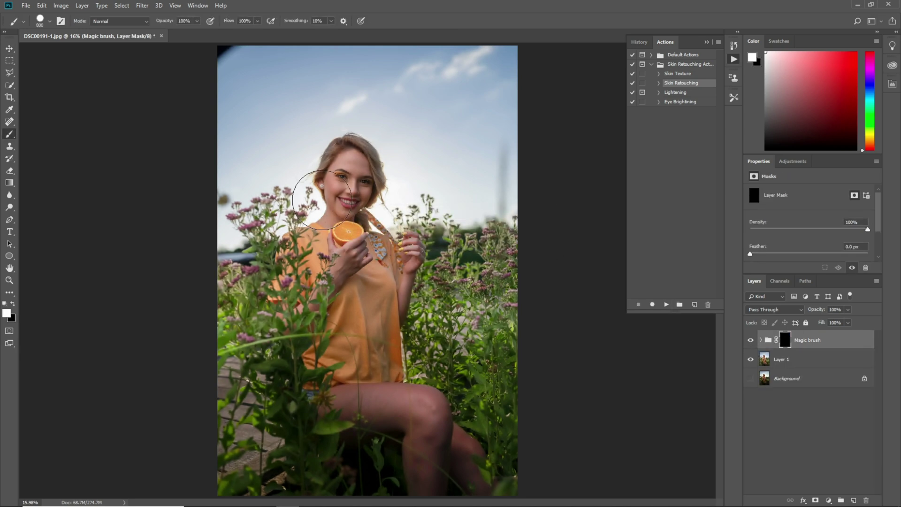
# - Paint white on the Magic brush group's mask over the middle of the forehead with a 50 px brush
pyautogui.hotkey('ctrl', '+')
pyautogui.hotkey('ctrl', '+')
pyautogui.hotkey('ctrl', '+')
pyautogui.hotkey('ctrl', '+')
pyautogui.press('[')
pyautogui.press('[')
pyautogui.press('[')
pyautogui.press('[')
pyautogui.press('[')
pyautogui.press('[')
pyautogui.press('[')
pyautogui.press('[')
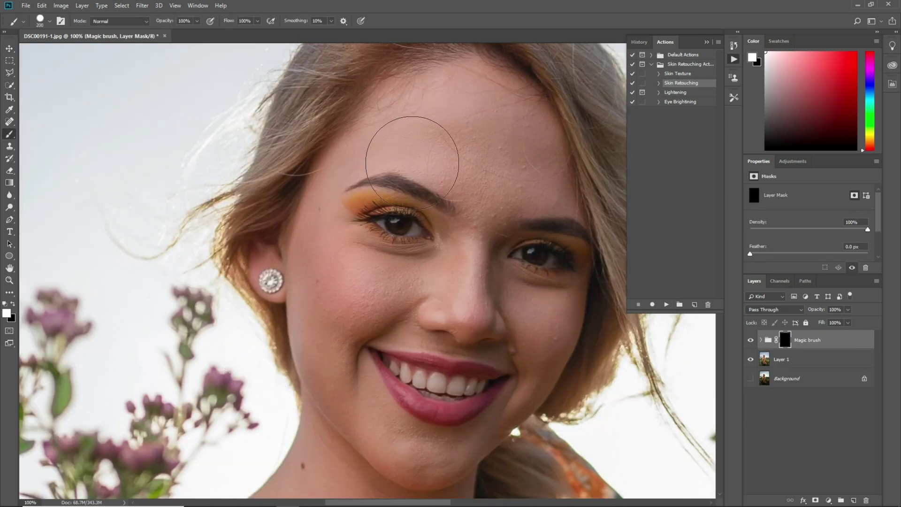
pyautogui.press('[')
pyautogui.press('[')
pyautogui.press('[')
pyautogui.press('[')
pyautogui.press('[')
pyautogui.press('[')
pyautogui.press('[')
pyautogui.moveTo(487, 140)
pyautogui.mouseDown()
pyautogui.moveTo(483, 160)
pyautogui.moveTo(441, 145)
pyautogui.moveTo(457, 127)
pyautogui.moveTo(463, 93)
pyautogui.moveTo(433, 101)
pyautogui.mouseUp()
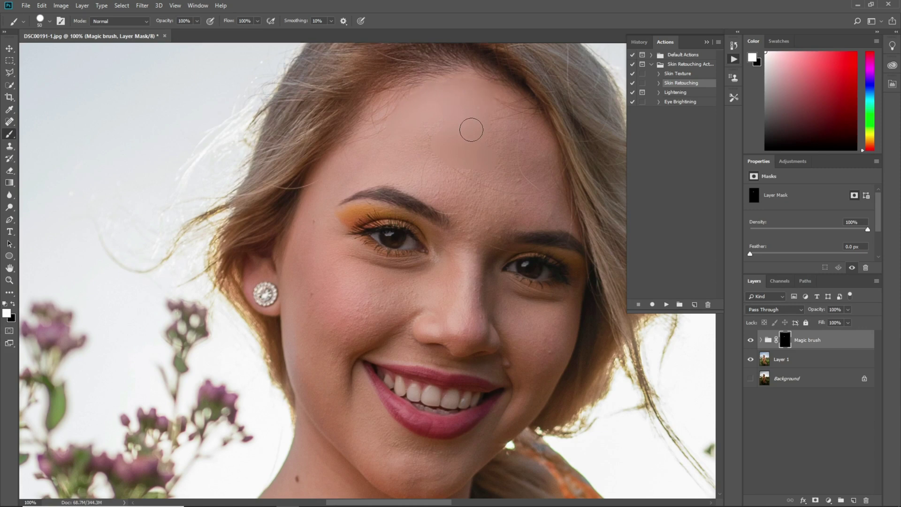
# - Switch to a soft round brush and paint the mask over the rest of the forehead and between the eyebrows
pyautogui.rightClick(474, 129)
pyautogui.click(505, 196)
pyautogui.click(438, 122)
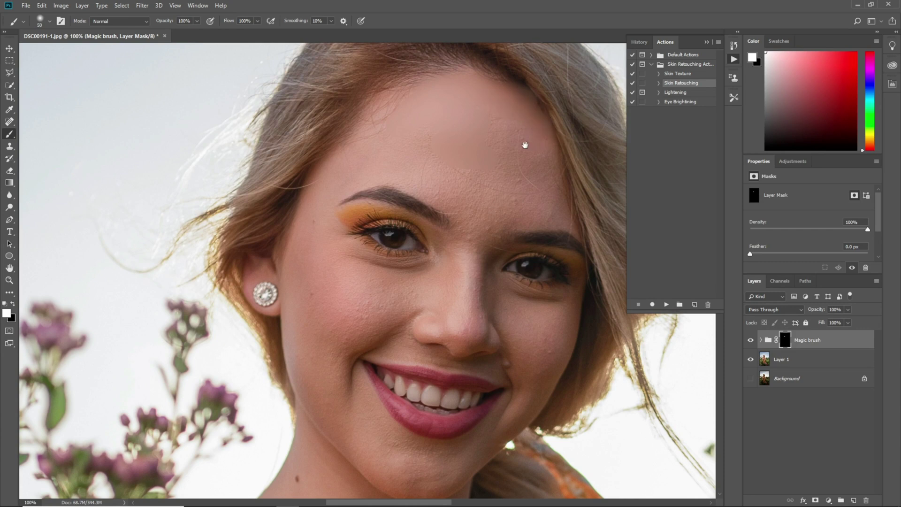
pyautogui.moveTo(525, 145); pyautogui.dragTo(452, 84)
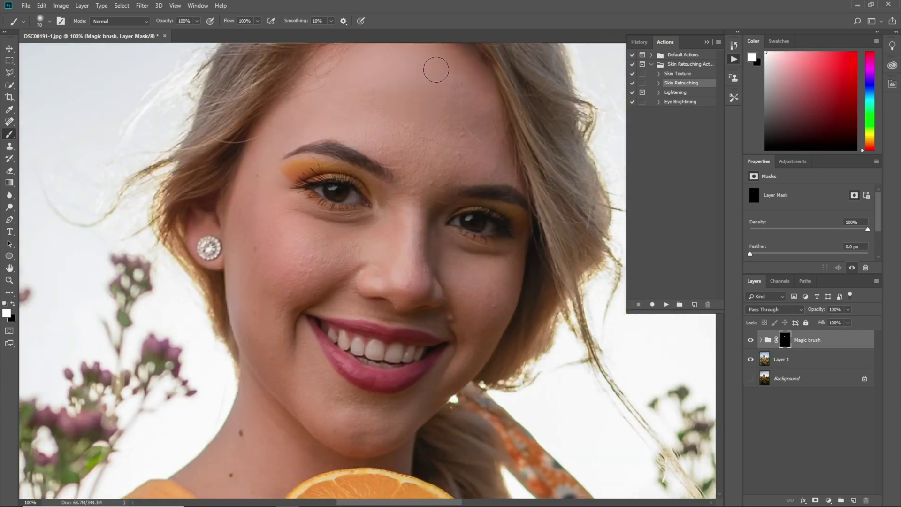
pyautogui.press(']')
pyautogui.press('[')
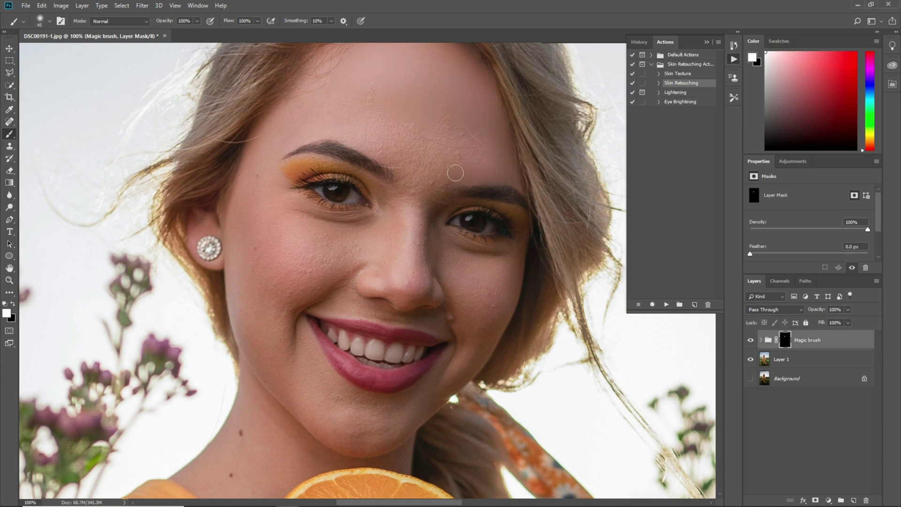
pyautogui.press(']')
pyautogui.press(']')
pyautogui.moveTo(415, 166)
pyautogui.mouseDown()
pyautogui.moveTo(469, 159)
pyautogui.moveTo(424, 138)
pyautogui.moveTo(467, 235)
pyautogui.mouseUp()
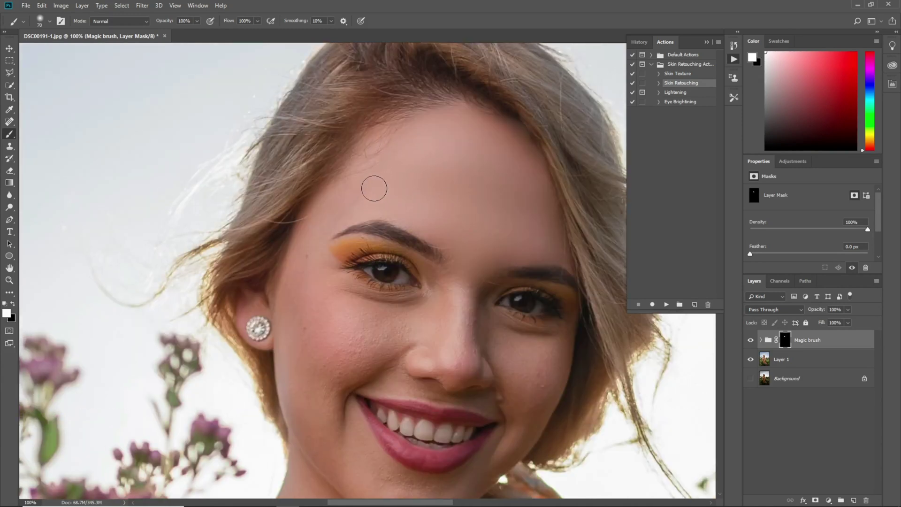
# - Paint the mask over the cheek and jaw on the earring side of the face with the 70 px brush
pyautogui.scroll(-3, 334, 220)
pyautogui.hscroll(-2, 334, 220)
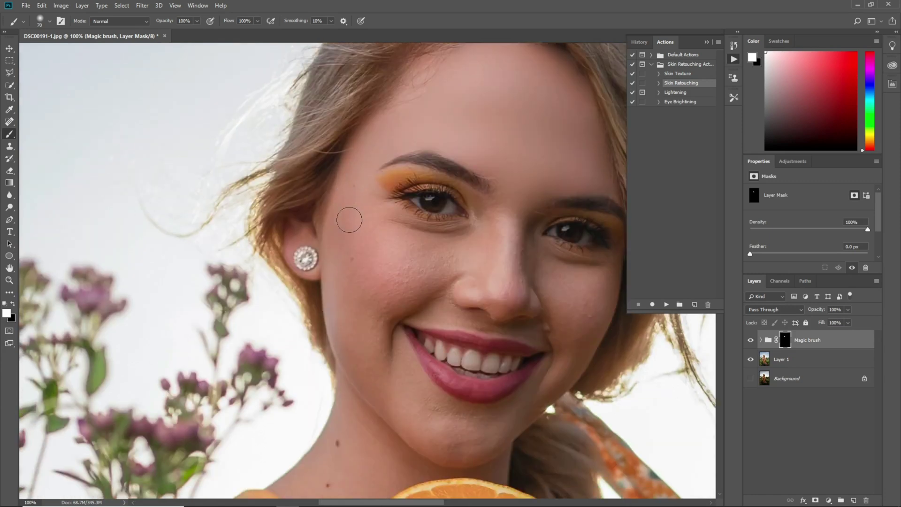
pyautogui.scroll(-3, 348, 302)
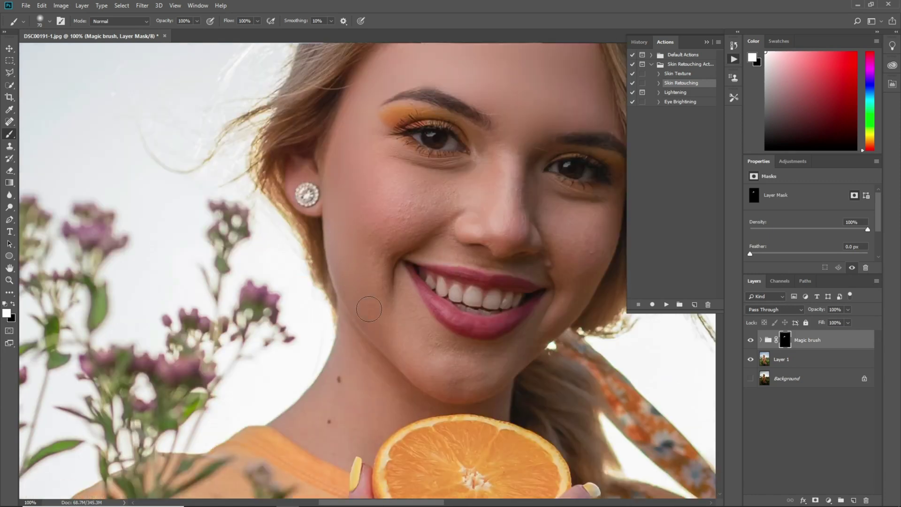
pyautogui.moveTo(440, 195)
pyautogui.mouseDown()
pyautogui.moveTo(387, 170)
pyautogui.moveTo(391, 183)
pyautogui.moveTo(371, 199)
pyautogui.moveTo(385, 193)
pyautogui.moveTo(361, 127)
pyautogui.mouseUp()
pyautogui.hscroll(2, 361, 127)
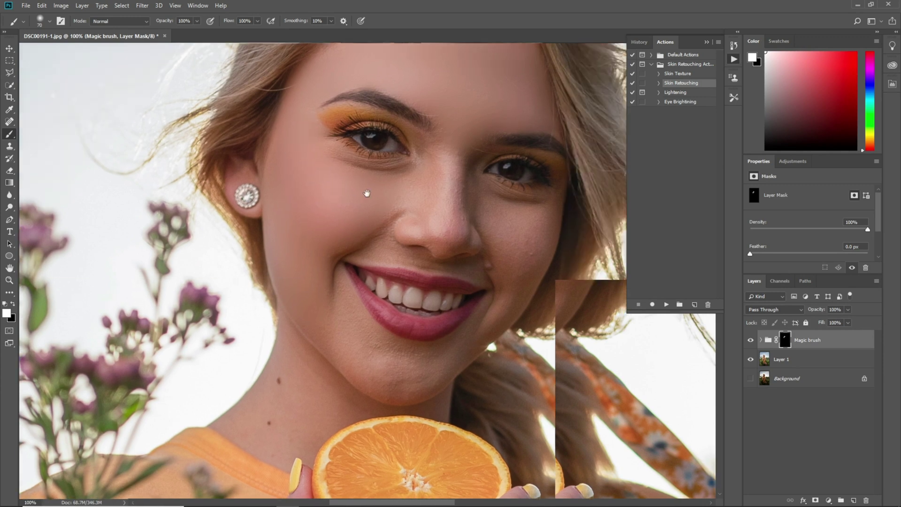
# - Smooth the nose, the cheek on the hair side and the chin by painting white on the mask
pyautogui.hscroll(2, 455, 137)
pyautogui.scroll(-1, 455, 137)
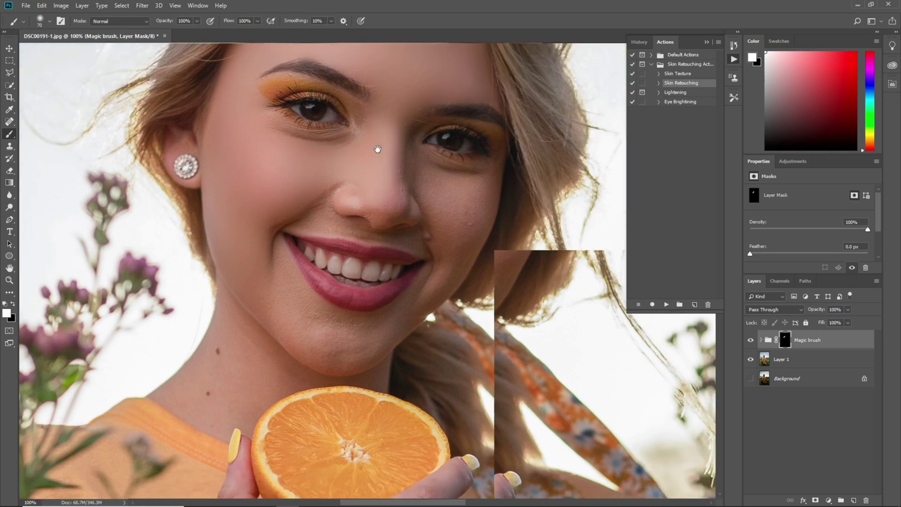
pyautogui.moveTo(470, 229)
pyautogui.mouseDown()
pyautogui.moveTo(425, 187)
pyautogui.moveTo(450, 241)
pyautogui.moveTo(444, 273)
pyautogui.moveTo(406, 330)
pyautogui.moveTo(336, 347)
pyautogui.moveTo(307, 318)
pyautogui.moveTo(380, 323)
pyautogui.mouseUp()
pyautogui.moveTo(308, 309)
pyautogui.mouseDown()
pyautogui.moveTo(302, 298)
pyautogui.moveTo(288, 327)
pyautogui.mouseUp()
pyautogui.hotkey('ctrl', '+')
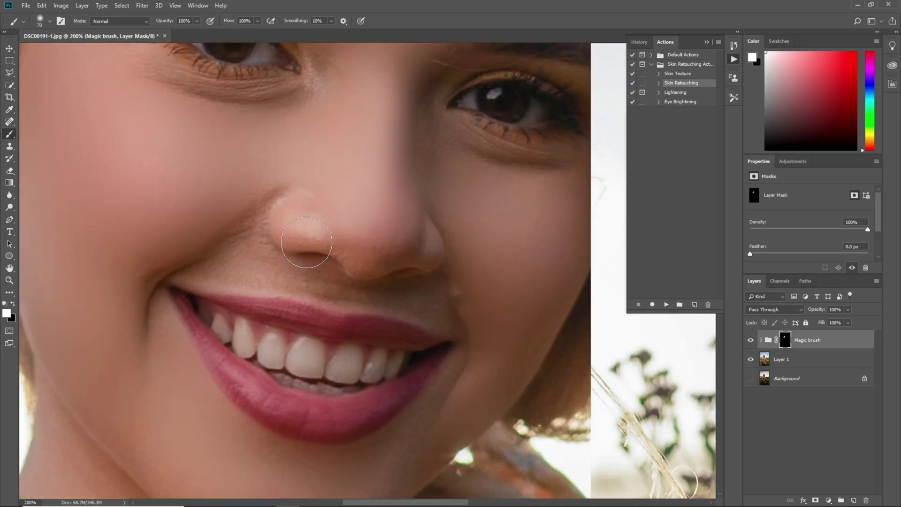
# - Paint the mask with a smaller brush around the nostrils, above the upper lip, along the nose and under the eyes
pyautogui.press('[')
pyautogui.press('[')
pyautogui.press('[')
pyautogui.press('[')
pyautogui.moveTo(296, 230)
pyautogui.mouseDown()
pyautogui.moveTo(307, 209)
pyautogui.moveTo(288, 213)
pyautogui.moveTo(287, 232)
pyautogui.moveTo(312, 224)
pyautogui.moveTo(308, 238)
pyautogui.moveTo(362, 267)
pyautogui.moveTo(399, 252)
pyautogui.moveTo(353, 254)
pyautogui.moveTo(337, 236)
pyautogui.moveTo(428, 253)
pyautogui.mouseUp()
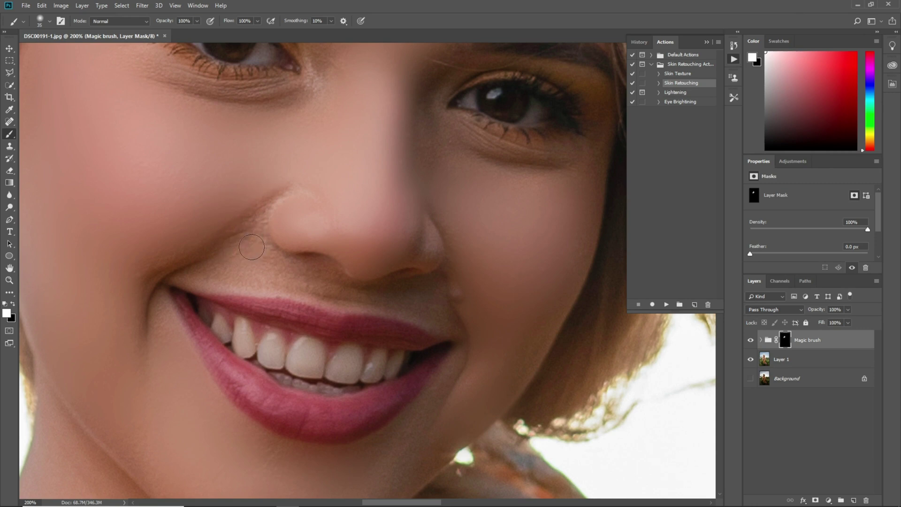
pyautogui.moveTo(308, 186)
pyautogui.mouseDown()
pyautogui.moveTo(307, 278)
pyautogui.moveTo(296, 280)
pyautogui.moveTo(421, 300)
pyautogui.moveTo(443, 314)
pyautogui.moveTo(437, 299)
pyautogui.moveTo(445, 253)
pyautogui.moveTo(417, 226)
pyautogui.mouseUp()
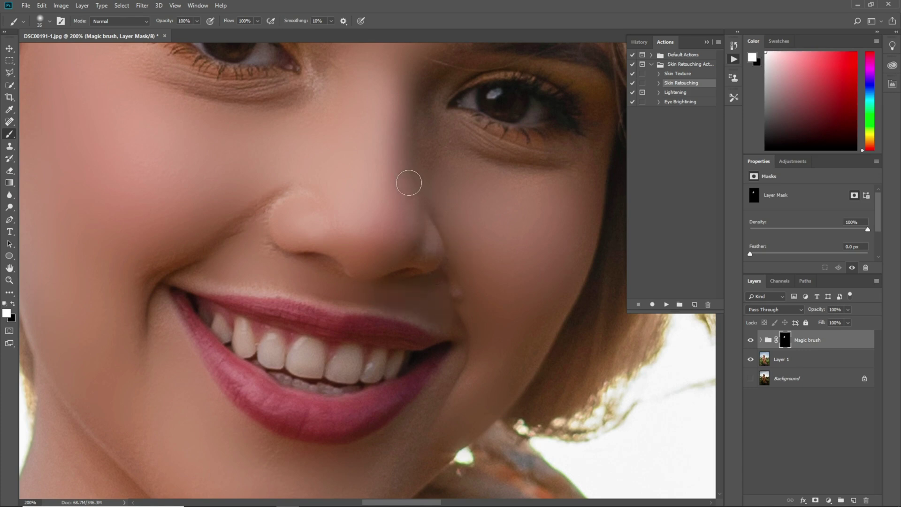
pyautogui.moveTo(408, 181); pyautogui.dragTo(320, 244)
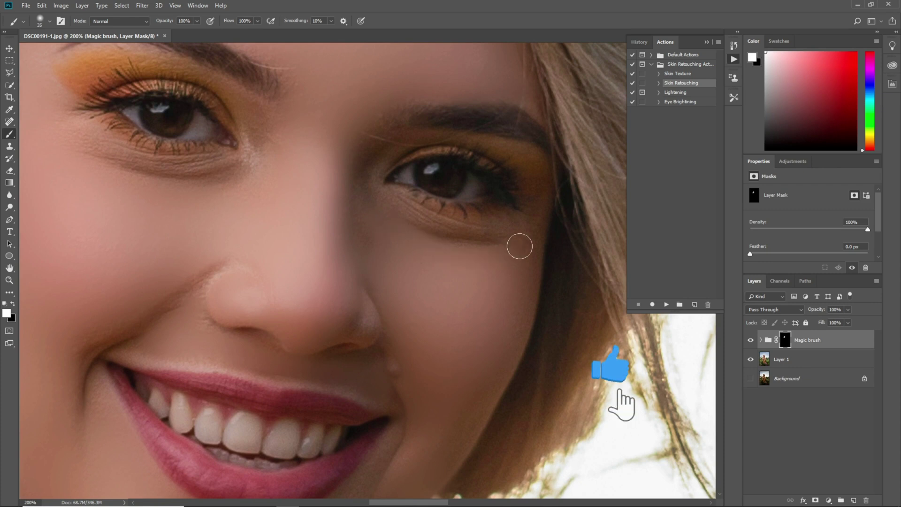
pyautogui.moveTo(268, 164); pyautogui.dragTo(239, 253)
pyautogui.hotkey('ctrl', '-')
pyautogui.hotkey('ctrl', '-')
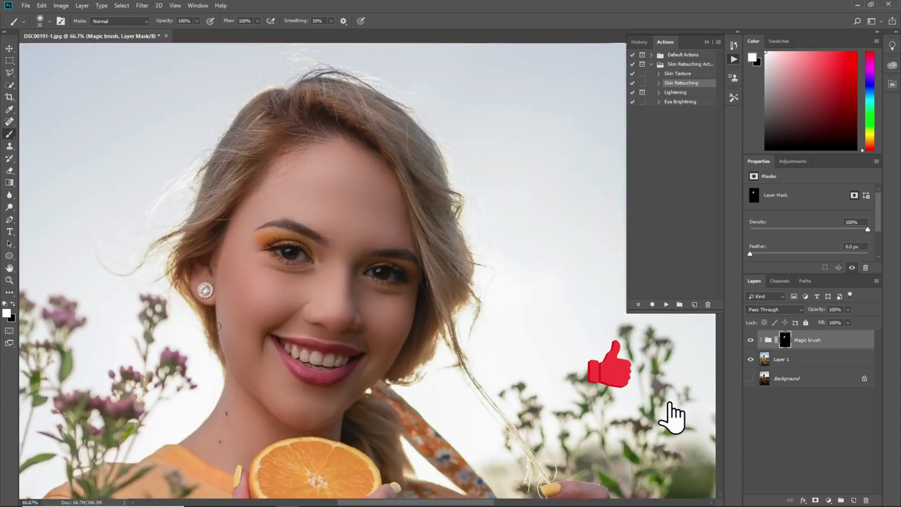
# - Enlarge the brush to 70 px and paint the mask over the skin of the neck
pyautogui.moveTo(195, 349); pyautogui.dragTo(340, 209)
pyautogui.scroll(2, 340, 208)
pyautogui.press(']')
pyautogui.press(']')
pyautogui.press(']')
pyautogui.press(']')
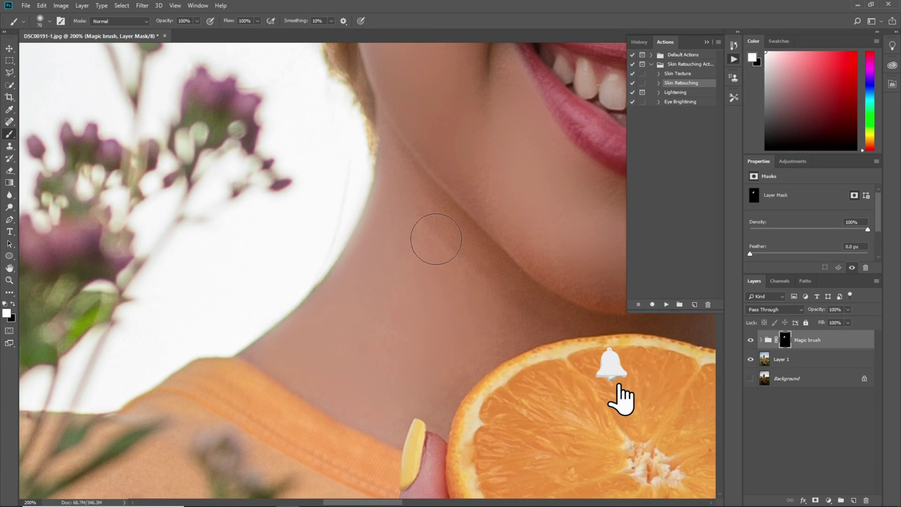
pyautogui.moveTo(432, 238); pyautogui.dragTo(258, 151)
pyautogui.scroll(-2, 328, 247)
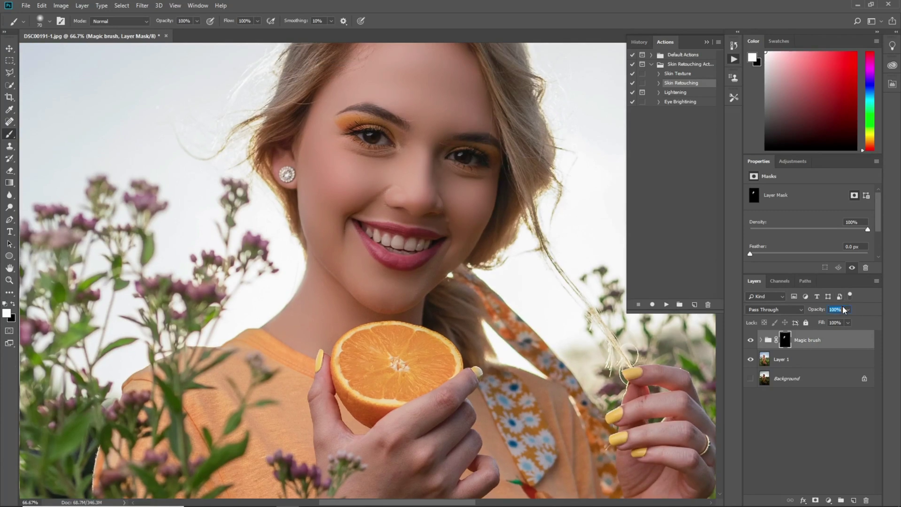
# - Lower the Magic brush group's opacity, compare the image with the group hidden and shown, and merge it with Layer 1
pyautogui.write('6')
pyautogui.click(751, 340)
pyautogui.click(751, 340)
pyautogui.hotkey('ctrl', 'e')
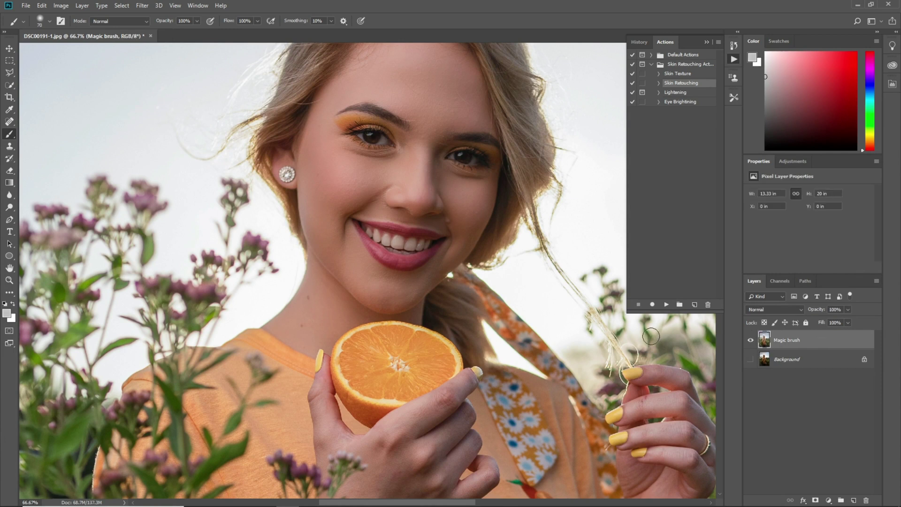
# - Duplicate the Magic brush layer and remove the two moles on the neck with the Spot Healing Brush
pyautogui.hotkey('ctrl', '+')
pyautogui.hotkey('ctrl', '+')
pyautogui.hotkey('ctrl', 'j')
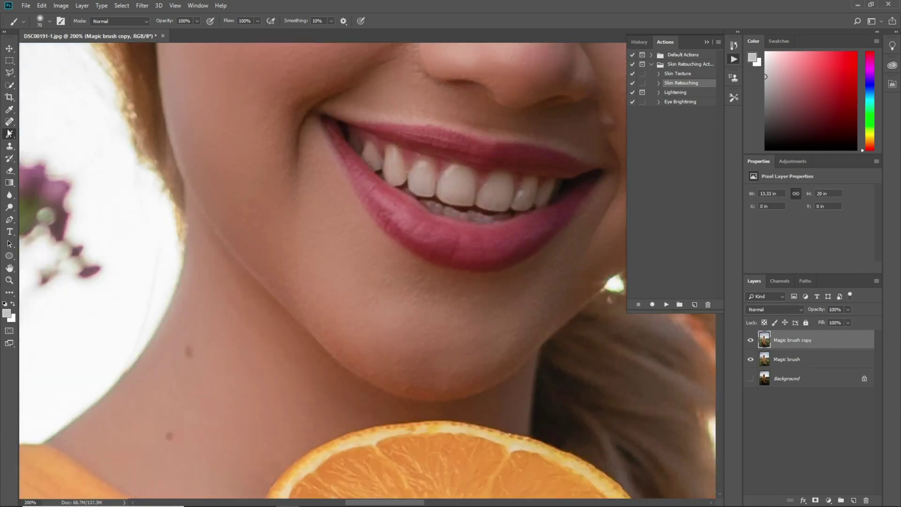
pyautogui.rightClick(8, 122)
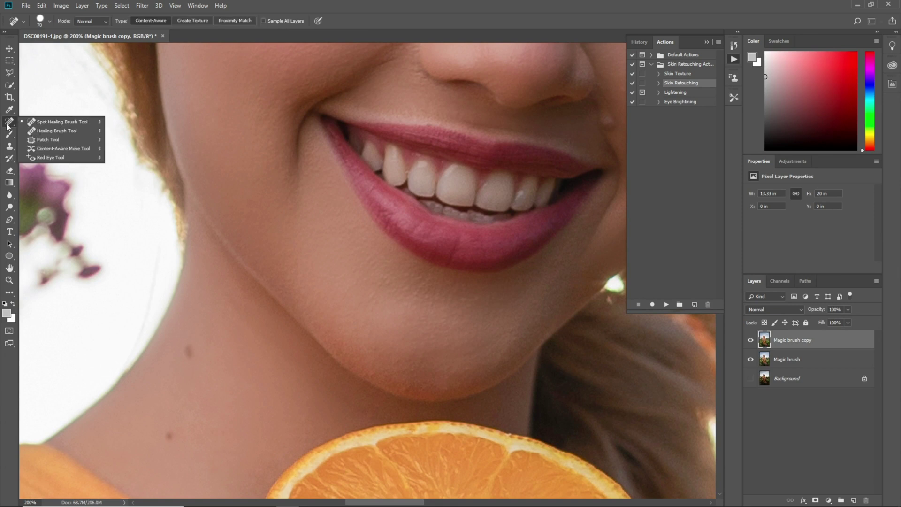
pyautogui.click(42, 123)
pyautogui.moveTo(211, 294); pyautogui.dragTo(279, 259)
pyautogui.press('[')
pyautogui.press('[')
pyautogui.press('[')
pyautogui.press('[')
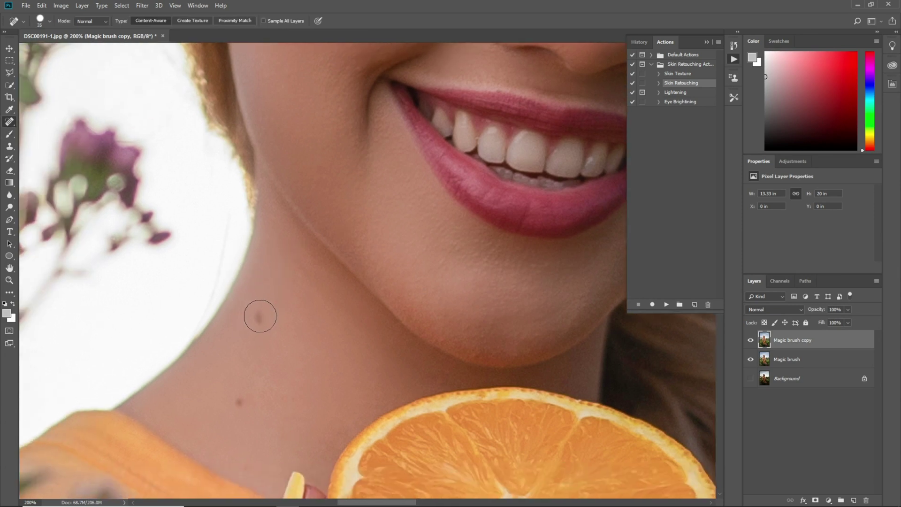
pyautogui.moveTo(260, 318); pyautogui.dragTo(260, 327)
pyautogui.click(240, 401)
# - Heal the small blemishes between the nostril and the mouth corner with a 15 px Spot Healing Brush
pyautogui.moveTo(382, 285); pyautogui.dragTo(199, 399)
pyautogui.press('[')
pyautogui.press('[')
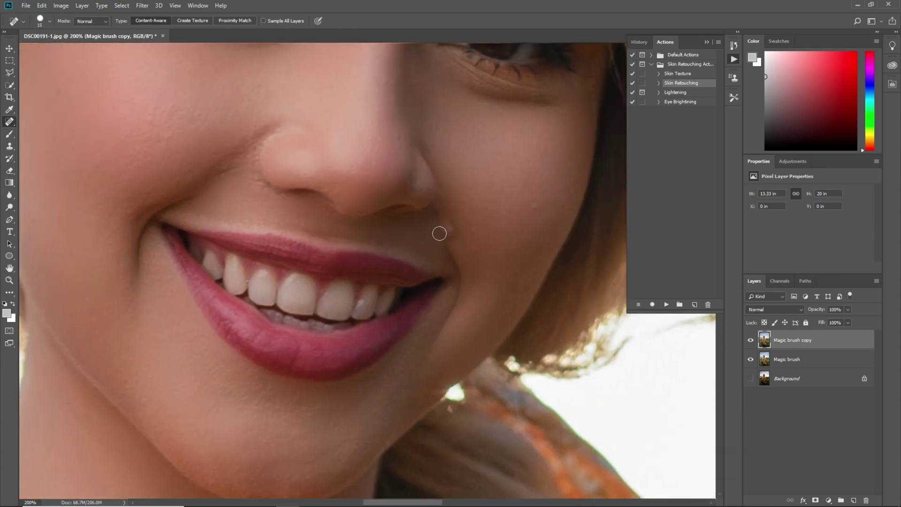
pyautogui.click(447, 232)
pyautogui.click(449, 241)
pyautogui.click(447, 226)
pyautogui.hotkey('ctrl', '+')
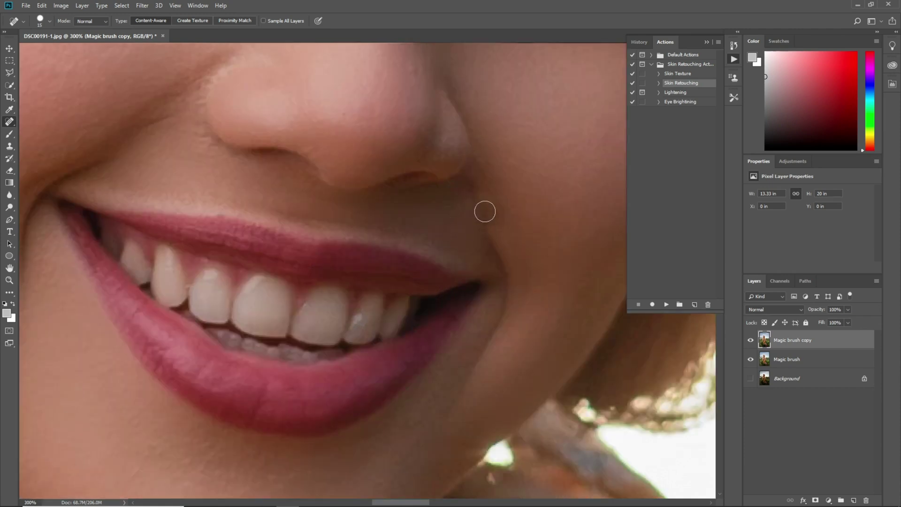
# - Blend the skin beside the nose and mouth corner on the hair side with a 40 px Mixer Brush
pyautogui.moveTo(10, 133); pyautogui.dragTo(47, 161)
pyautogui.press('[')
pyautogui.press('[')
pyautogui.press('[')
pyautogui.press('[')
pyautogui.press('[')
pyautogui.press('[')
pyautogui.press('[')
pyautogui.press('[')
pyautogui.press('[')
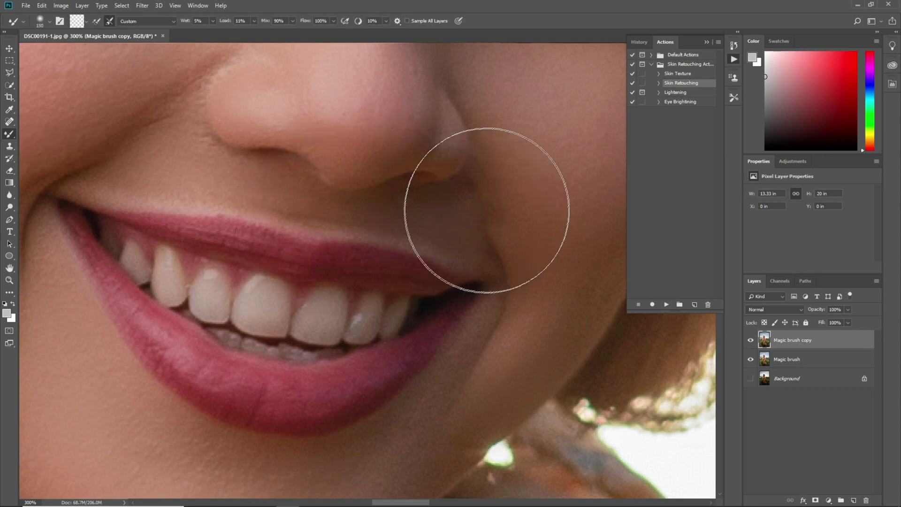
pyautogui.moveTo(476, 199)
pyautogui.mouseDown()
pyautogui.moveTo(496, 222)
pyautogui.moveTo(482, 223)
pyautogui.moveTo(474, 203)
pyautogui.moveTo(512, 286)
pyautogui.moveTo(487, 248)
pyautogui.moveTo(488, 326)
pyautogui.moveTo(497, 289)
pyautogui.moveTo(449, 393)
pyautogui.mouseUp()
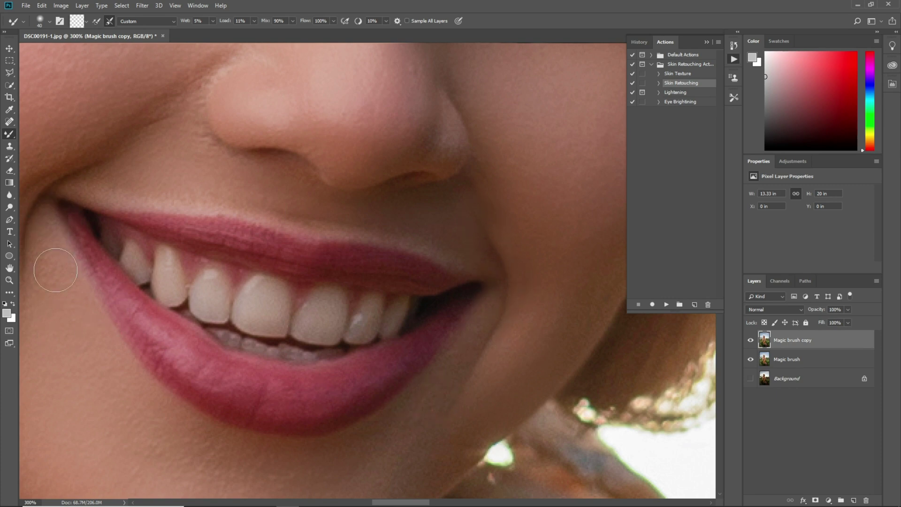
pyautogui.hotkey('ctrl', '-')
pyautogui.hotkey('ctrl', '-')
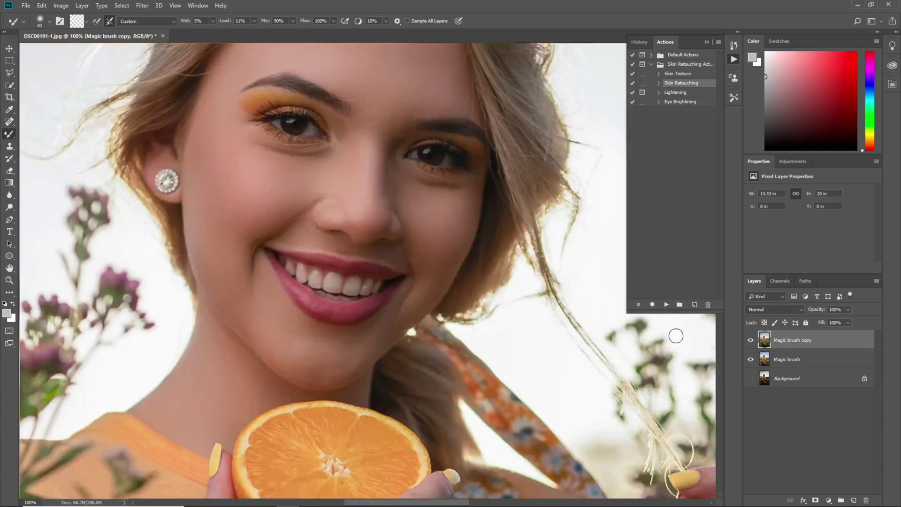
# - Compare the face with the Magic brush copy layer hidden and shown
pyautogui.click(750, 341)
pyautogui.click(750, 341)
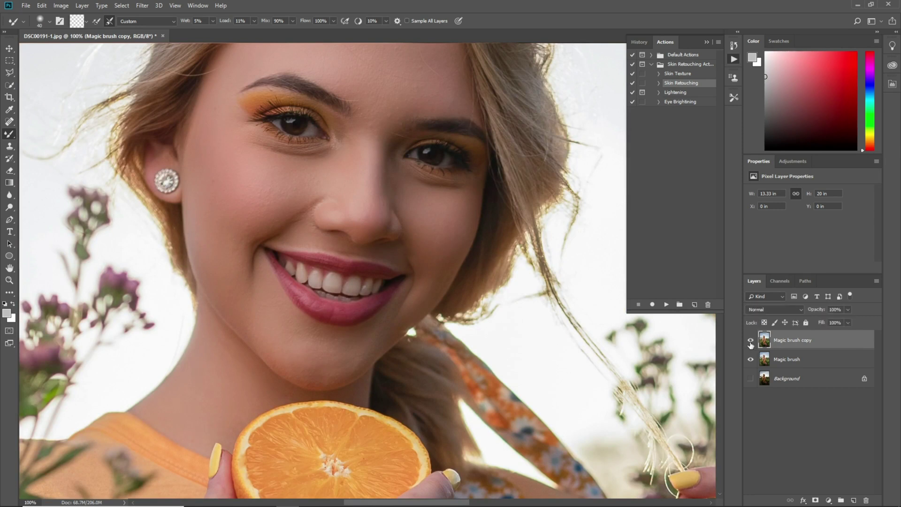
pyautogui.click(750, 341)
pyautogui.click(751, 341)
# - Blend the skin on the fingers of the raised hand holding the hair strand with a 40 px Mixer Brush
pyautogui.hotkey('ctrl', '-')
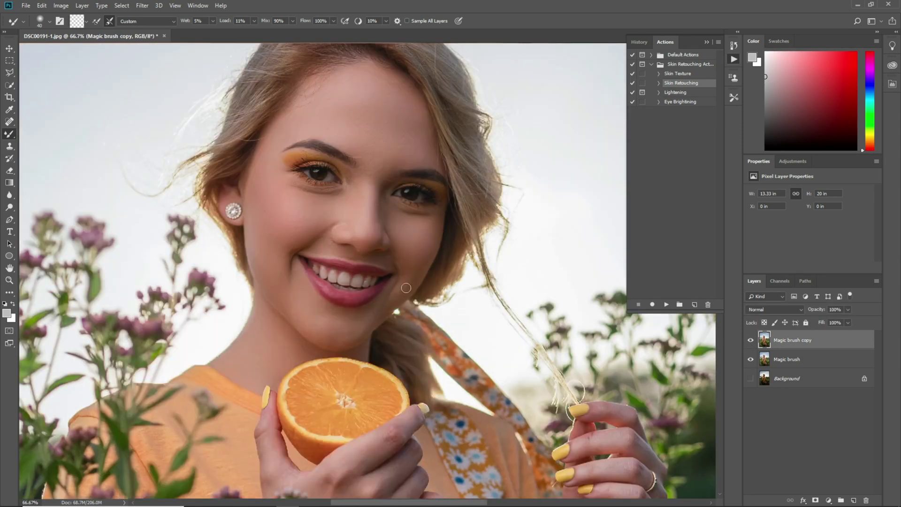
pyautogui.moveTo(394, 380); pyautogui.dragTo(342, 176)
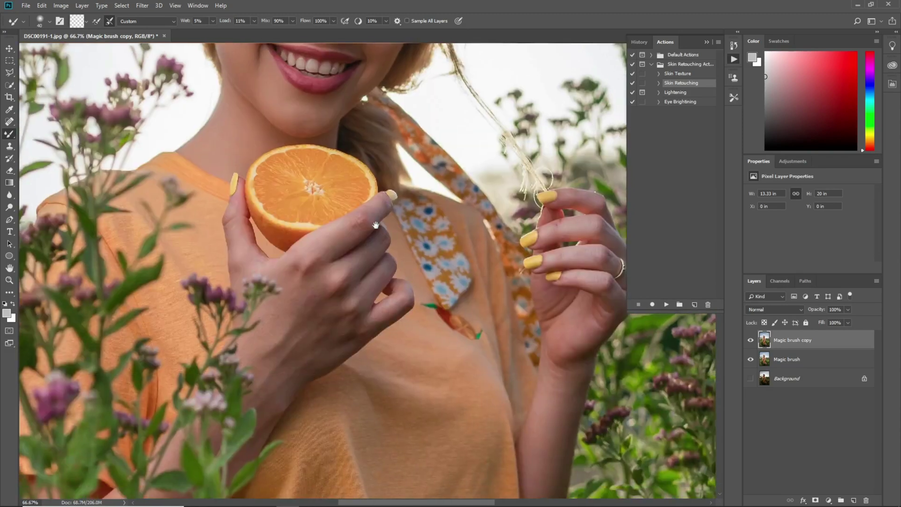
pyautogui.moveTo(354, 252); pyautogui.dragTo(283, 248)
pyautogui.hotkey('ctrl', '+')
pyautogui.hotkey('ctrl', '+')
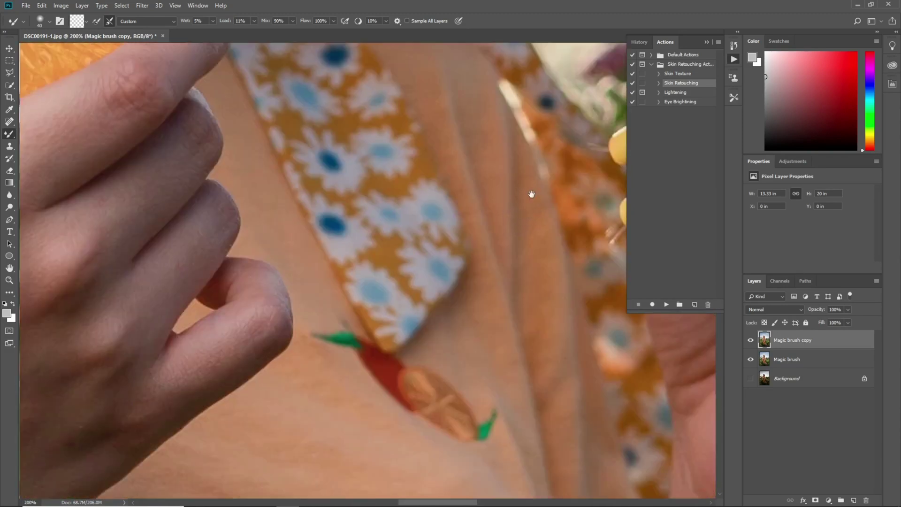
pyautogui.moveTo(507, 220)
pyautogui.mouseDown()
pyautogui.moveTo(326, 277)
pyautogui.moveTo(294, 297)
pyautogui.mouseUp()
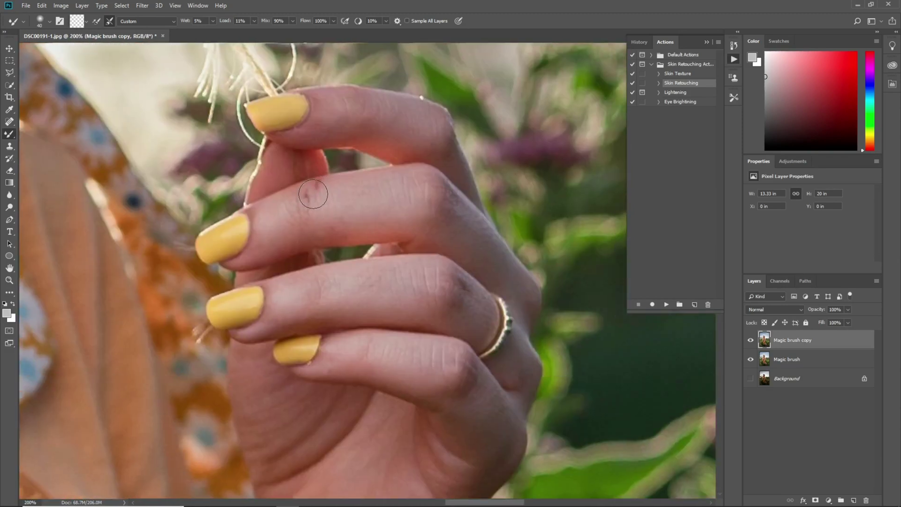
pyautogui.moveTo(328, 184); pyautogui.dragTo(314, 187)
pyautogui.moveTo(352, 285); pyautogui.dragTo(351, 284)
pyautogui.scroll(3, 352, 195)
pyautogui.hscroll(-1, 352, 195)
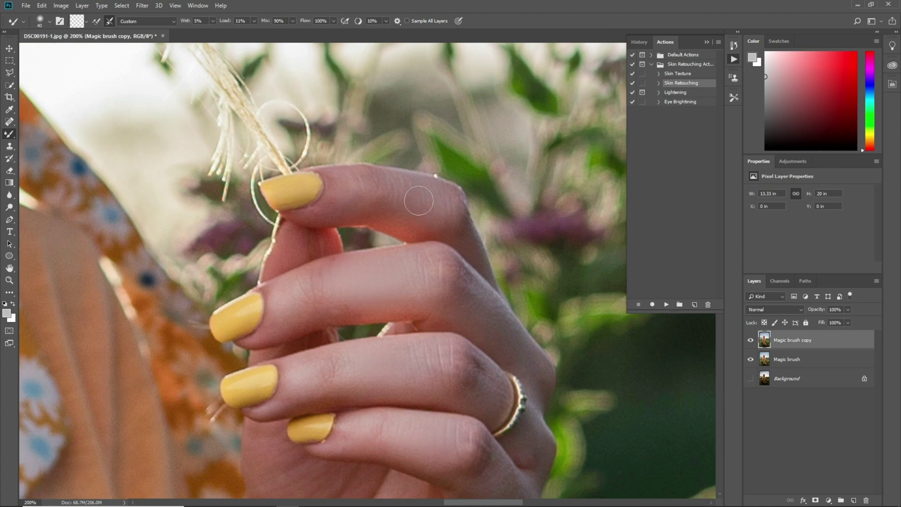
# - Blend the skin of the raised arm from the palm down the forearm, enlarging the Mixer Brush to 60 px
pyautogui.press('space')
pyautogui.moveTo(376, 356); pyautogui.dragTo(424, 240)
pyautogui.moveTo(419, 360); pyautogui.dragTo(419, 231)
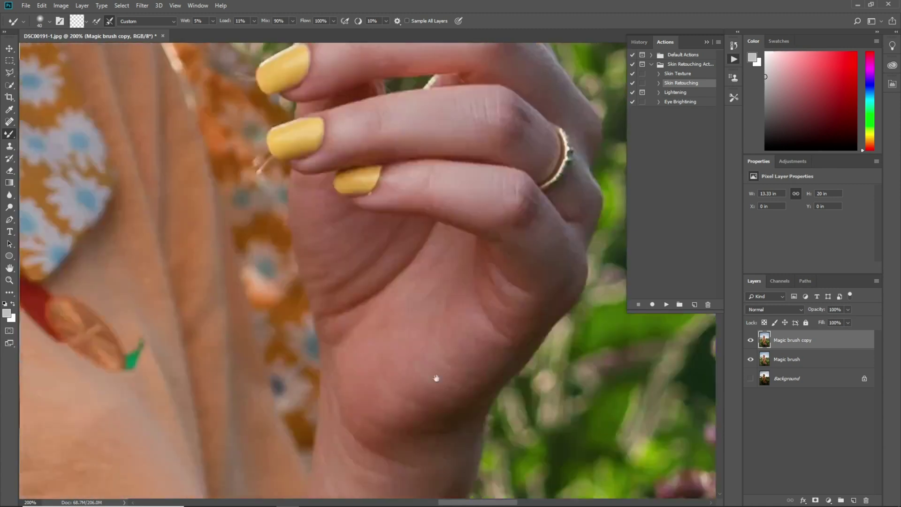
pyautogui.moveTo(434, 378); pyautogui.dragTo(439, 280)
pyautogui.moveTo(402, 410); pyautogui.dragTo(507, 211)
pyautogui.press(']')
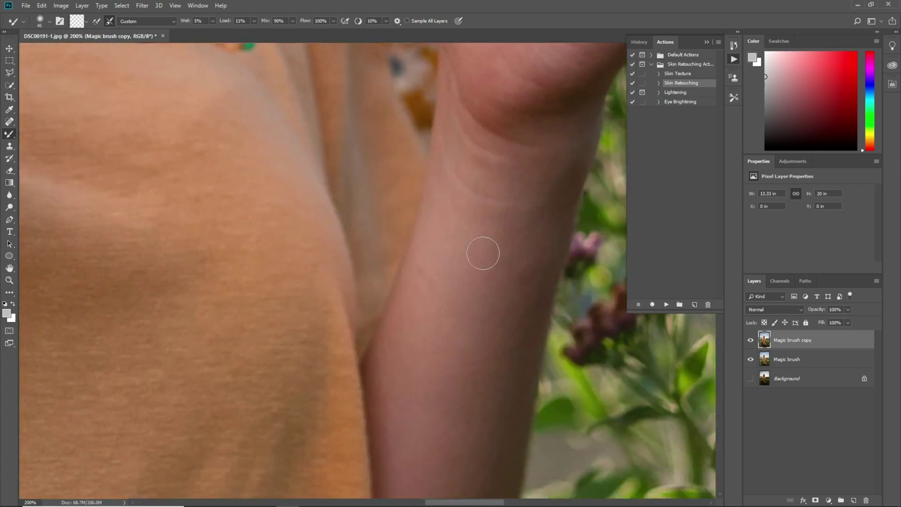
pyautogui.press(']')
pyautogui.moveTo(459, 267)
pyautogui.mouseDown()
pyautogui.moveTo(458, 320)
pyautogui.moveTo(454, 258)
pyautogui.mouseUp()
pyautogui.moveTo(453, 346); pyautogui.dragTo(473, 121)
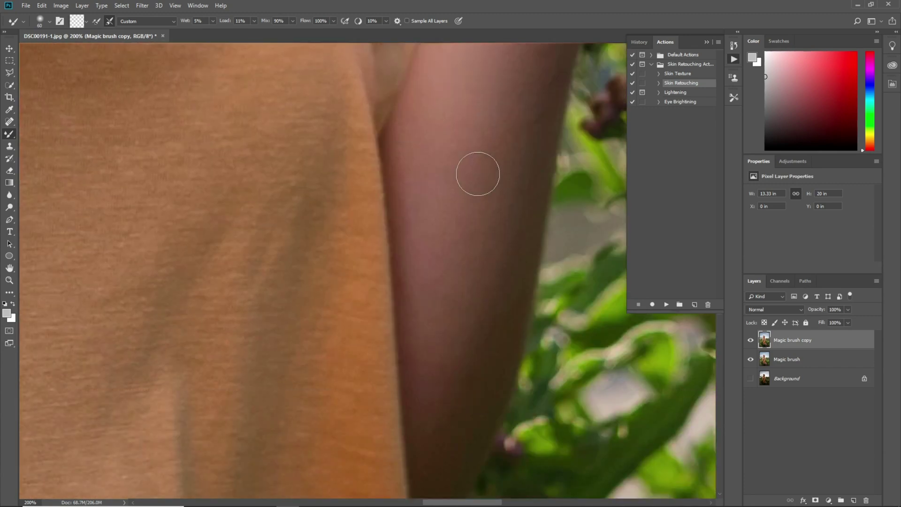
# - Blend the skin on the back of the hand holding the orange with a 90 px Mixer Brush
pyautogui.hotkey('ctrl', '-')
pyautogui.press(']')
pyautogui.press(']')
pyautogui.press(']')
pyautogui.moveTo(108, 279); pyautogui.dragTo(466, 353)
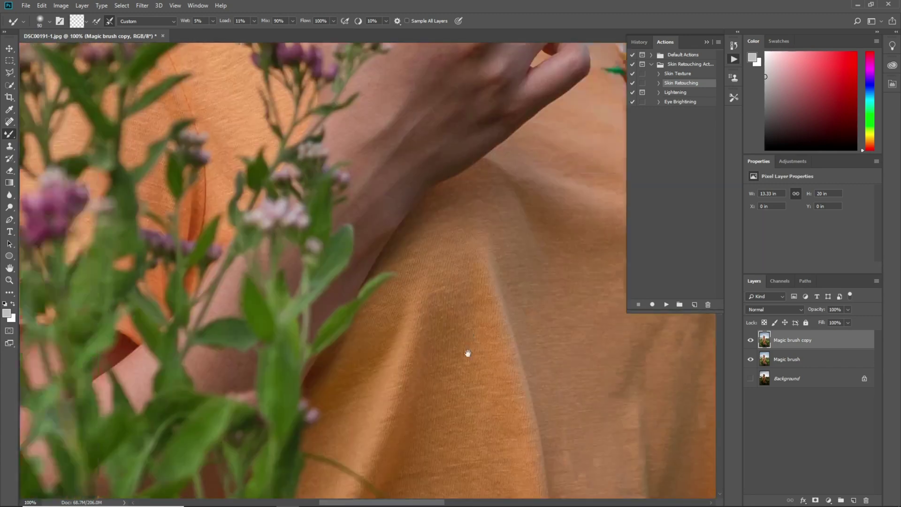
pyautogui.moveTo(413, 239); pyautogui.dragTo(424, 316)
pyautogui.moveTo(420, 157); pyautogui.dragTo(406, 260)
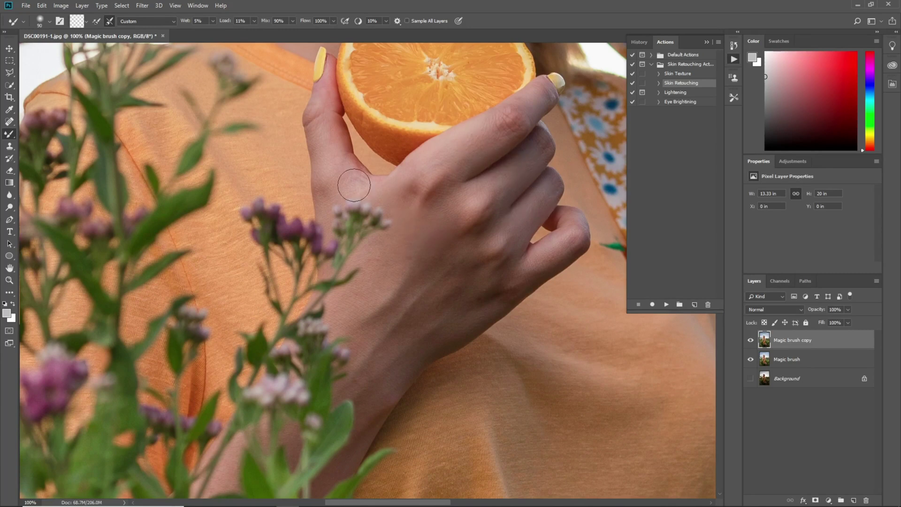
pyautogui.moveTo(406, 333); pyautogui.dragTo(462, 122)
# - Heal the scratches and spots on the thigh, knee and shin with a 40 px Spot Healing Brush
pyautogui.moveTo(361, 291); pyautogui.dragTo(366, 169)
pyautogui.moveTo(422, 403); pyautogui.dragTo(417, 207)
pyautogui.hotkey('ctrl', '-')
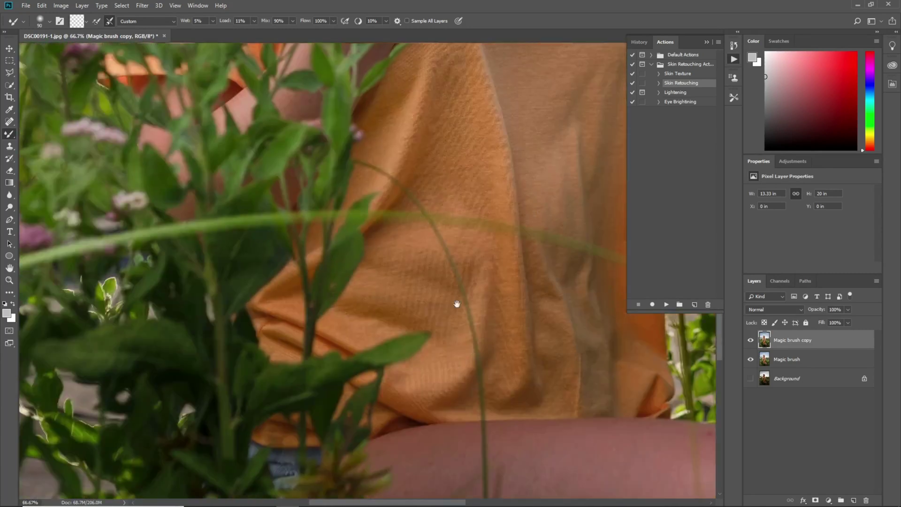
pyautogui.moveTo(537, 448); pyautogui.dragTo(325, 211)
pyautogui.click(9, 122)
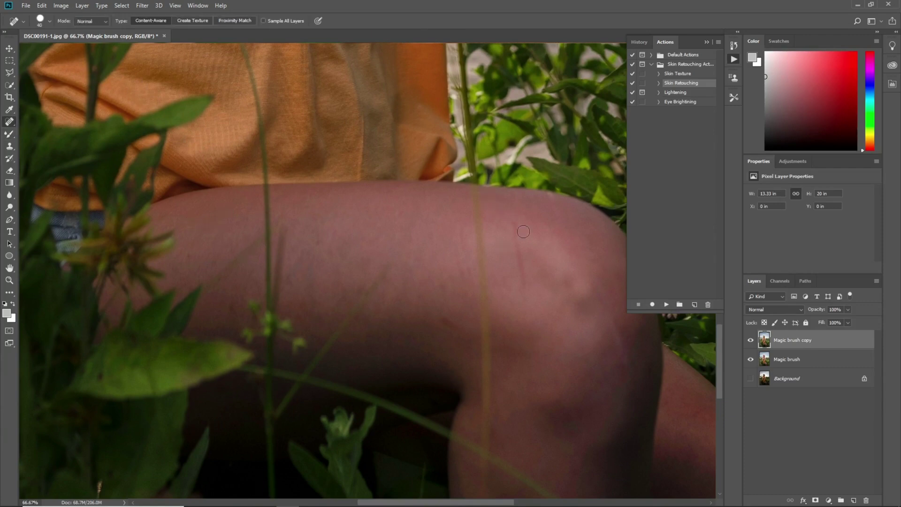
pyautogui.press(']')
pyautogui.moveTo(432, 318); pyautogui.dragTo(458, 331)
pyautogui.moveTo(520, 335); pyautogui.dragTo(403, 271)
pyautogui.moveTo(397, 149); pyautogui.dragTo(407, 228)
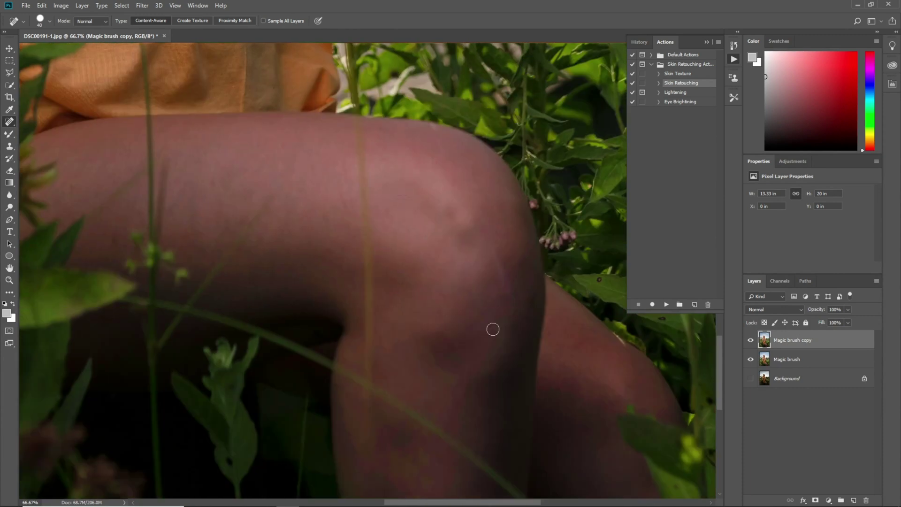
pyautogui.moveTo(507, 324)
pyautogui.mouseDown()
pyautogui.moveTo(338, 184)
pyautogui.moveTo(405, 230)
pyautogui.mouseUp()
pyautogui.moveTo(360, 299); pyautogui.dragTo(355, 317)
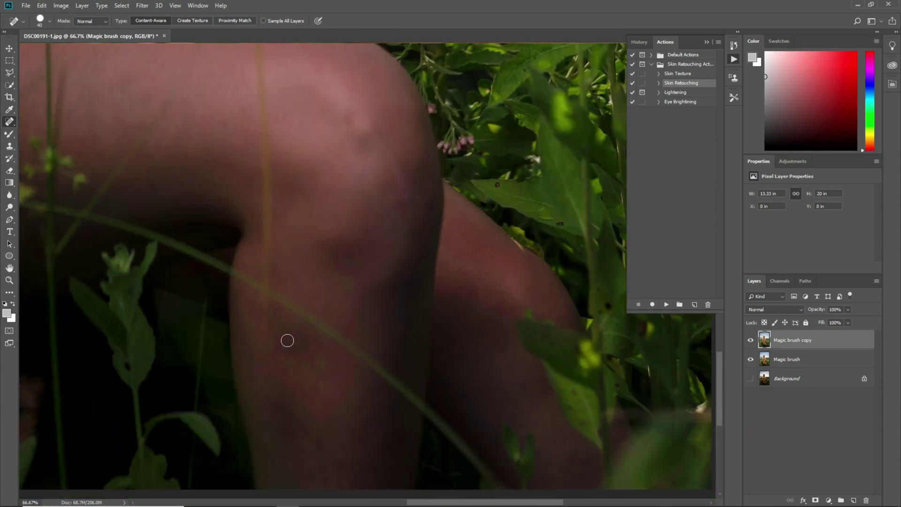
# - Smooth the skin of the thigh, knee and lower leg with the Mixer Brush at 150 to 200 px
pyautogui.moveTo(149, 205)
pyautogui.mouseDown()
pyautogui.moveTo(209, 290)
pyautogui.moveTo(295, 320)
pyautogui.mouseUp()
pyautogui.click(8, 134)
pyautogui.press(']')
pyautogui.press(']')
pyautogui.press(']')
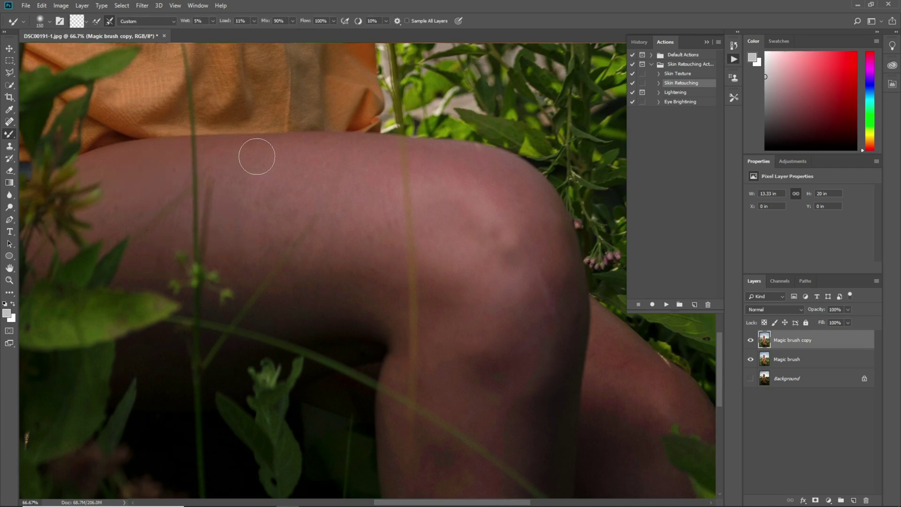
pyautogui.press(']')
pyautogui.press(']')
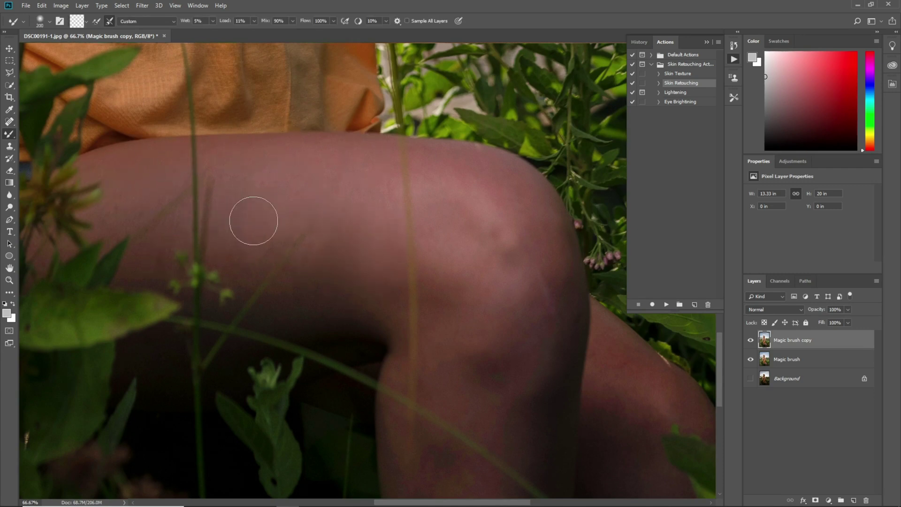
pyautogui.scroll(-5, 317, 191)
pyautogui.hscroll(7, 317, 191)
pyautogui.scroll(-5, 310, 80)
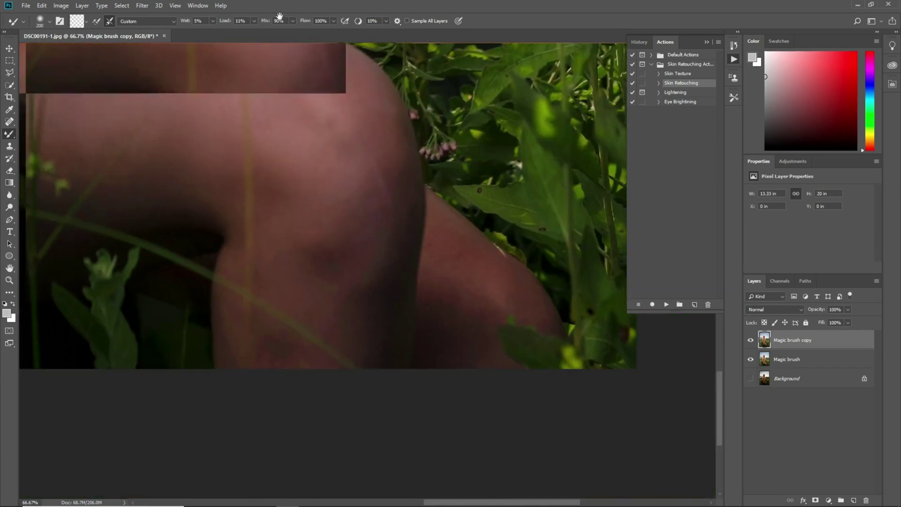
pyautogui.hscroll(3, 309, 80)
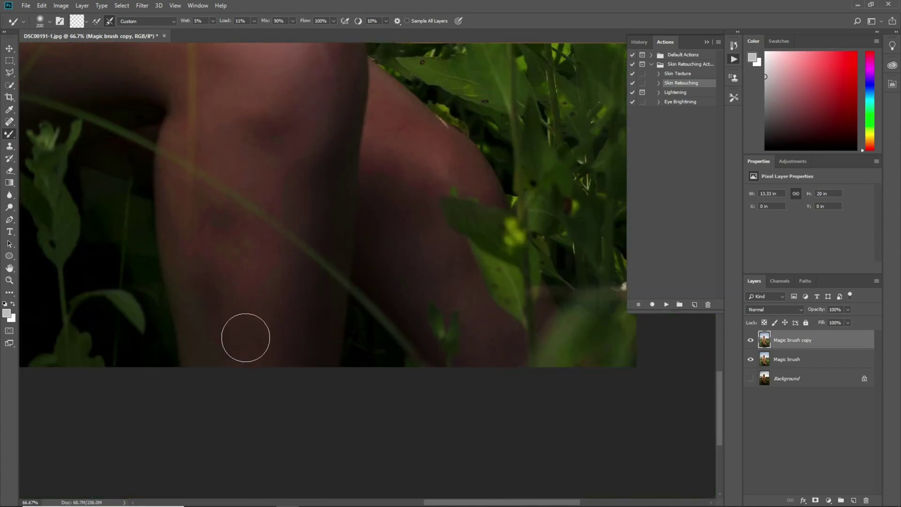
# - Merge the Magic brush copy layer with the Magic brush layer and duplicate the merged layer
pyautogui.hotkey('ctrl', '0')
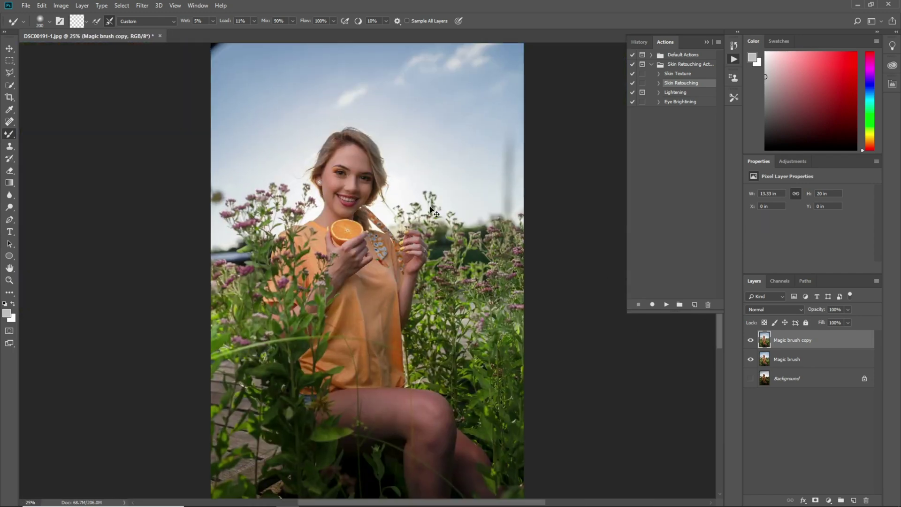
pyautogui.hotkey('ctrl', 'shift', 'e')
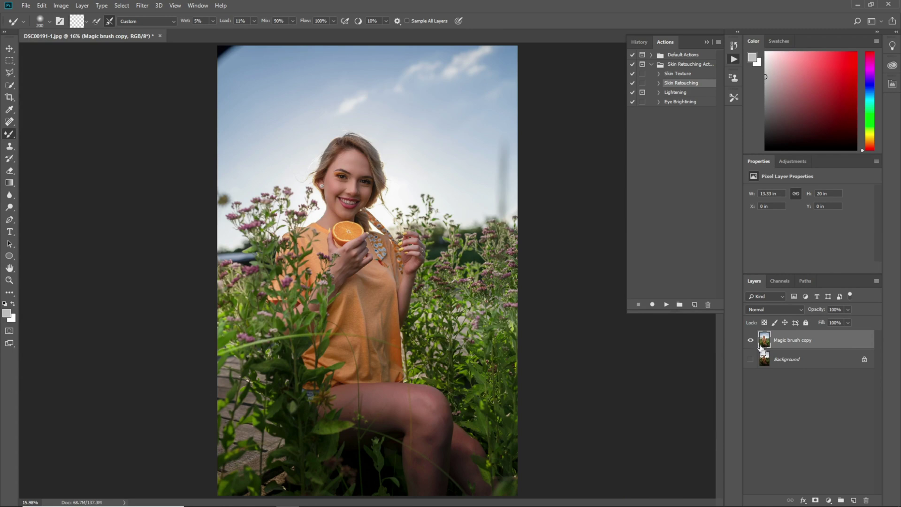
pyautogui.hotkey('ctrl', 'j')
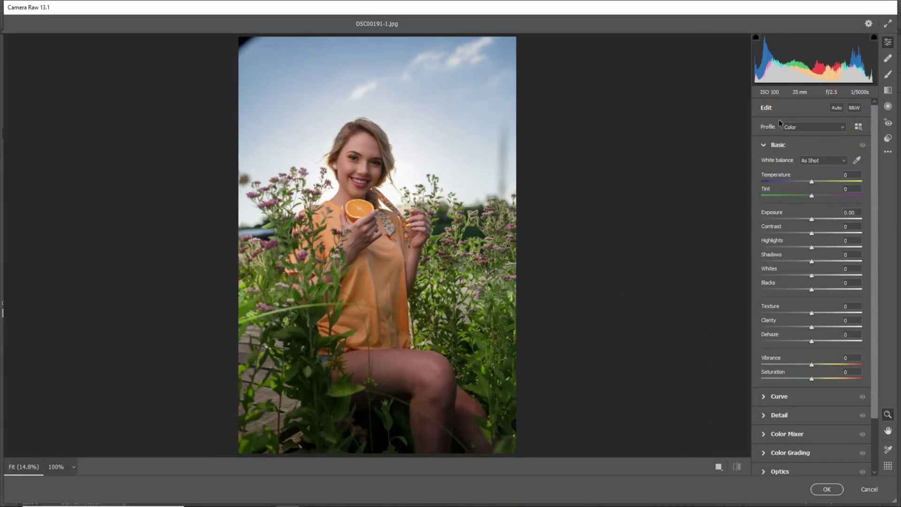
# - Open the Camera Raw filter, set the temperature to -7 and rebalance the exposure, shadows and other Basic tone settings
pyautogui.moveTo(811, 184); pyautogui.dragTo(807, 185)
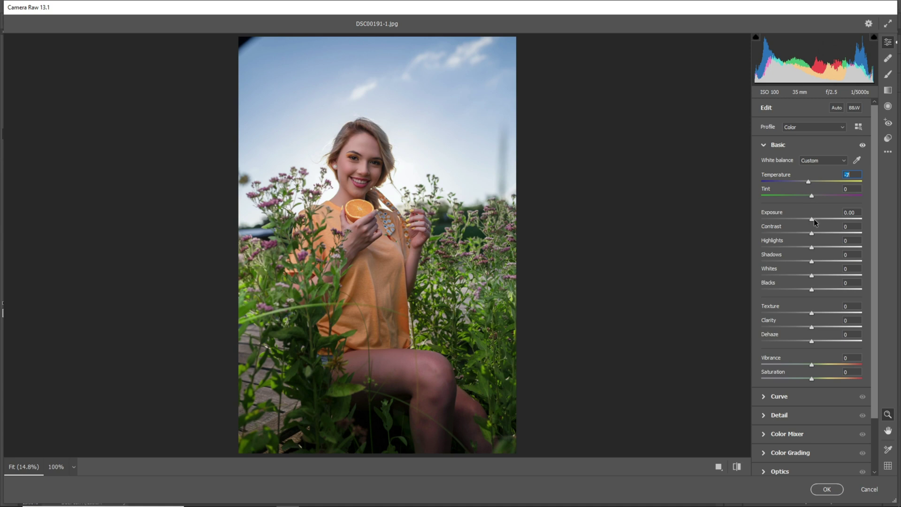
pyautogui.moveTo(811, 219); pyautogui.dragTo(755, 245)
pyautogui.moveTo(812, 261); pyautogui.dragTo(821, 362)
# - Shape the parametric curve with Highlights +9, Lights -23, Darks -2 and Shadows +22, and adjust the Detail settings
pyautogui.click(765, 397)
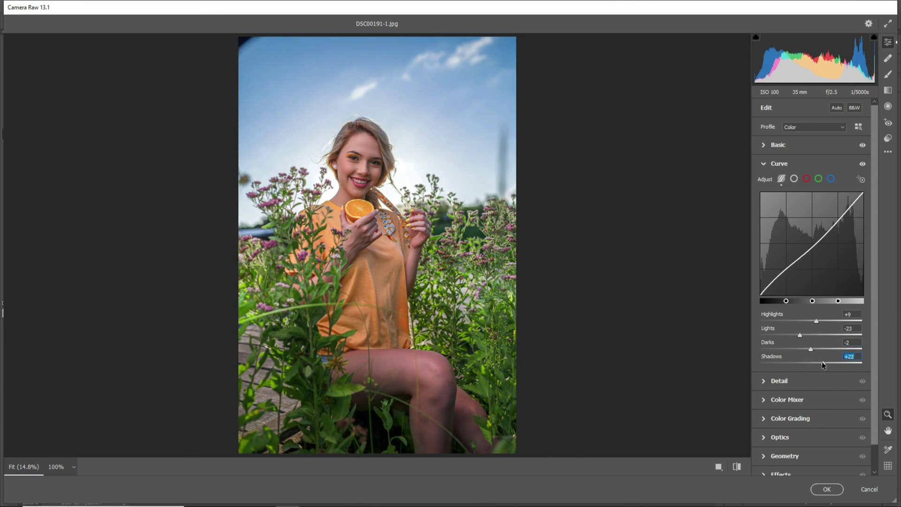
pyautogui.click(784, 380)
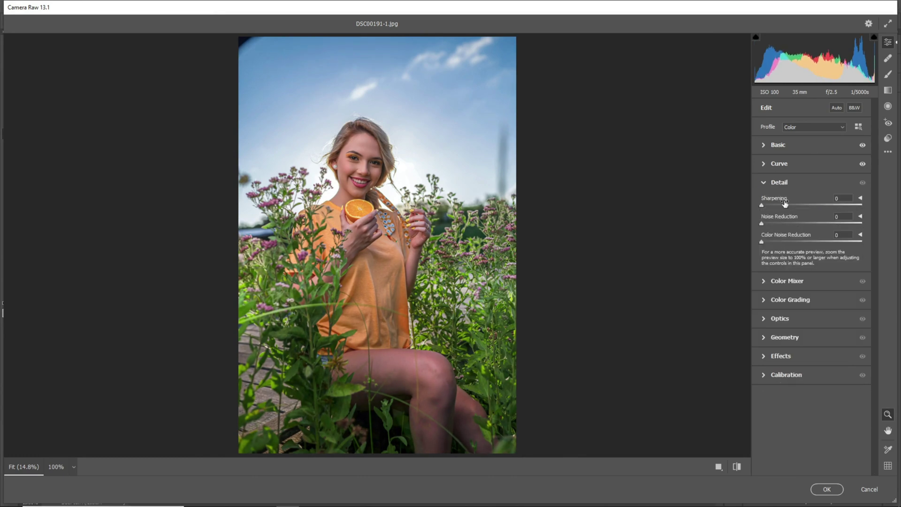
# - In the Color Mixer, set Greens hue to +42, Greens saturation to +53, Blues saturation to +35 and Oranges luminance to +18
pyautogui.click(778, 281)
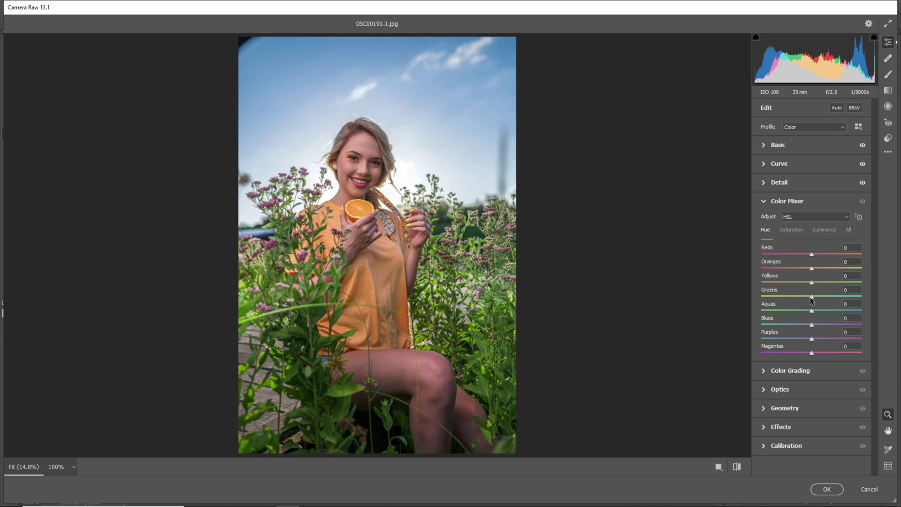
pyautogui.moveTo(818, 297); pyautogui.dragTo(835, 299)
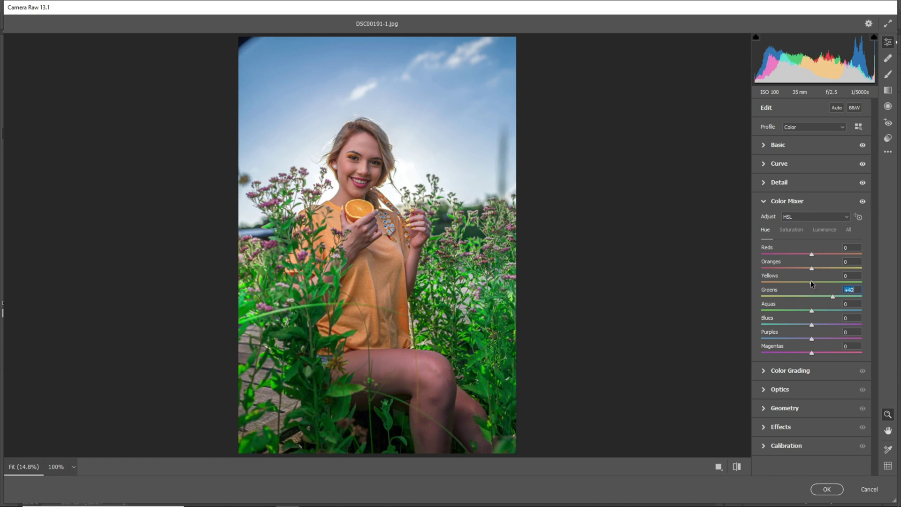
pyautogui.click(790, 230)
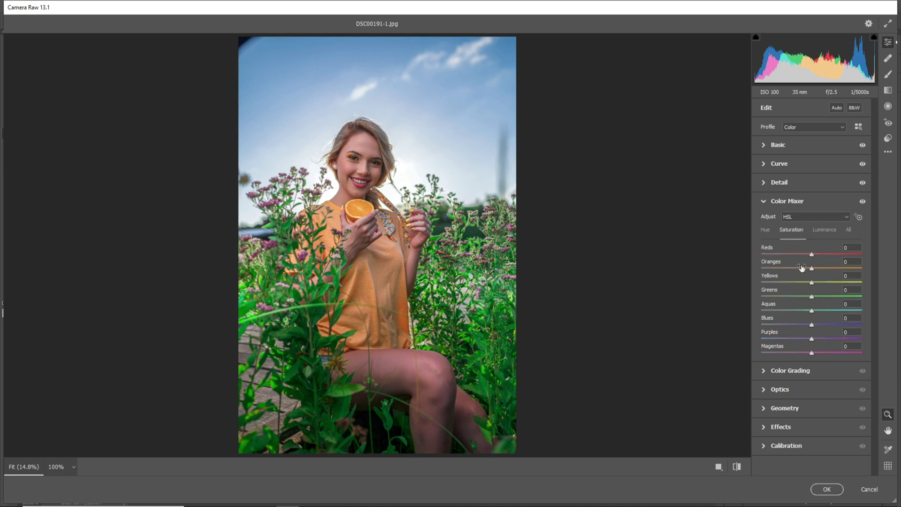
pyautogui.moveTo(825, 297); pyautogui.dragTo(829, 325)
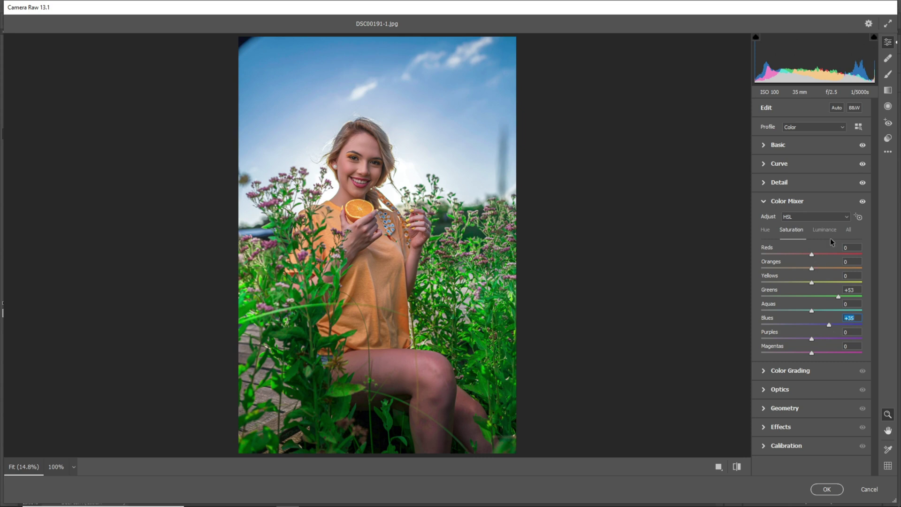
pyautogui.moveTo(813, 269); pyautogui.dragTo(816, 256)
pyautogui.click(818, 233)
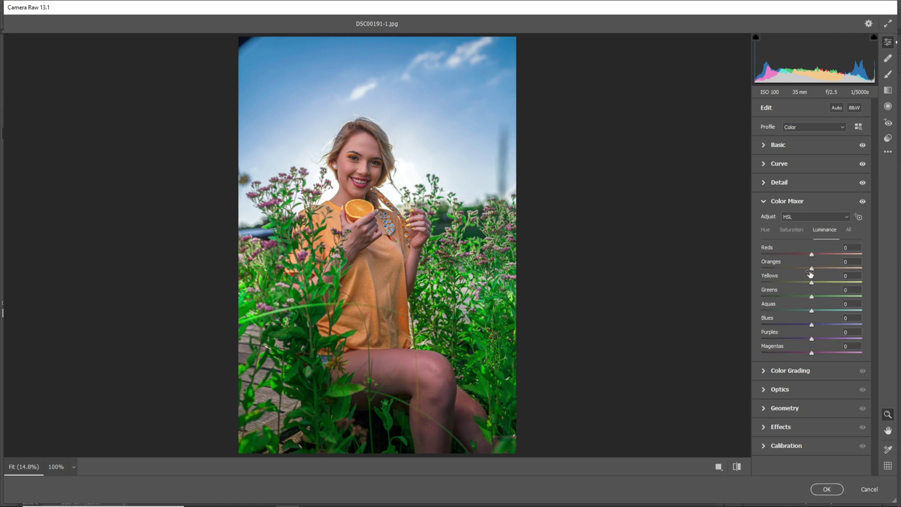
pyautogui.moveTo(812, 269); pyautogui.dragTo(816, 270)
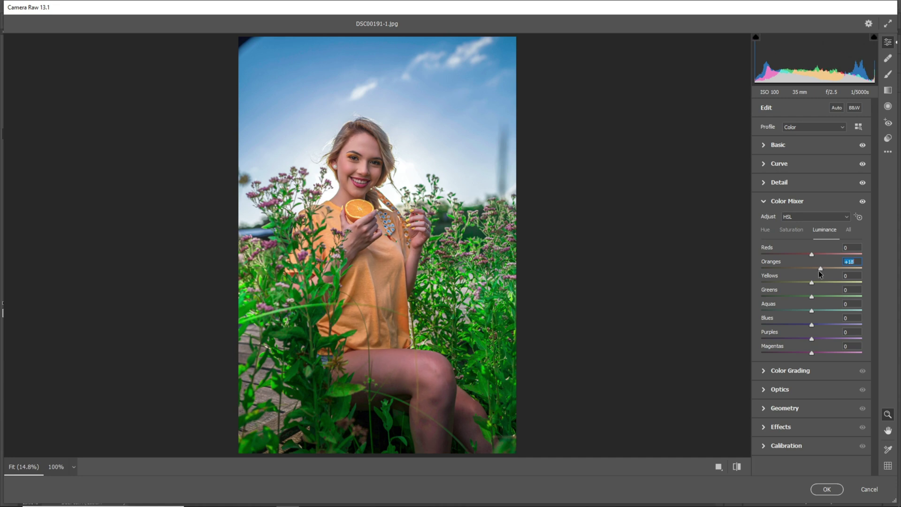
# - Color grade the midtones to hue 34, saturation 15, the shadows to hue 223, saturation 15, and the highlights to hue 242, saturation 31
pyautogui.click(772, 372)
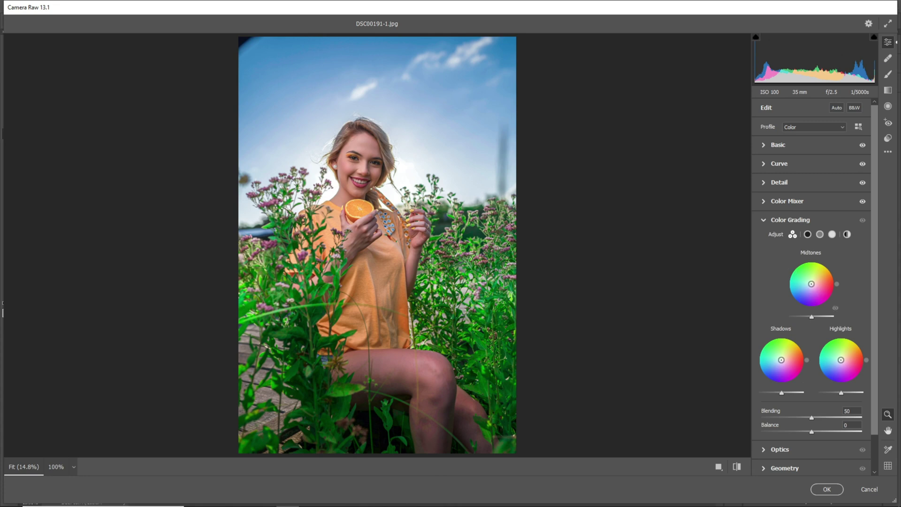
pyautogui.moveTo(811, 284); pyautogui.dragTo(834, 272)
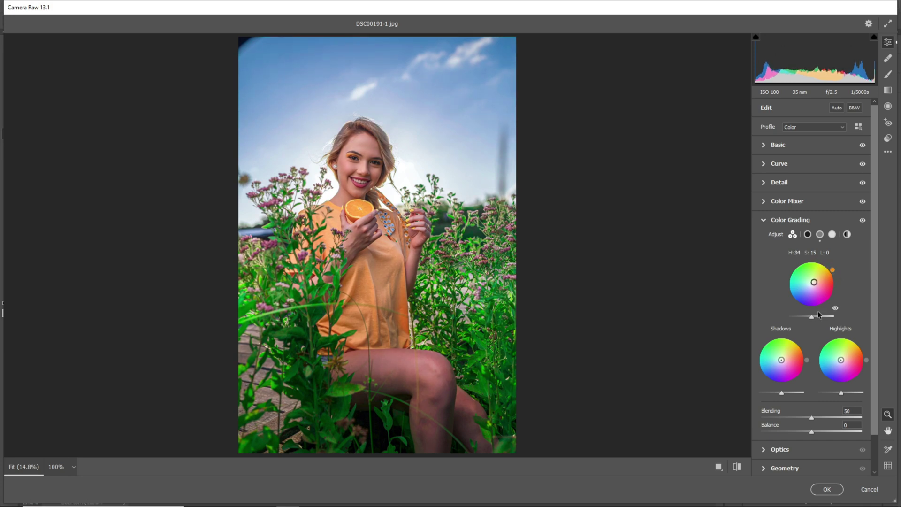
pyautogui.moveTo(781, 361); pyautogui.dragTo(761, 377)
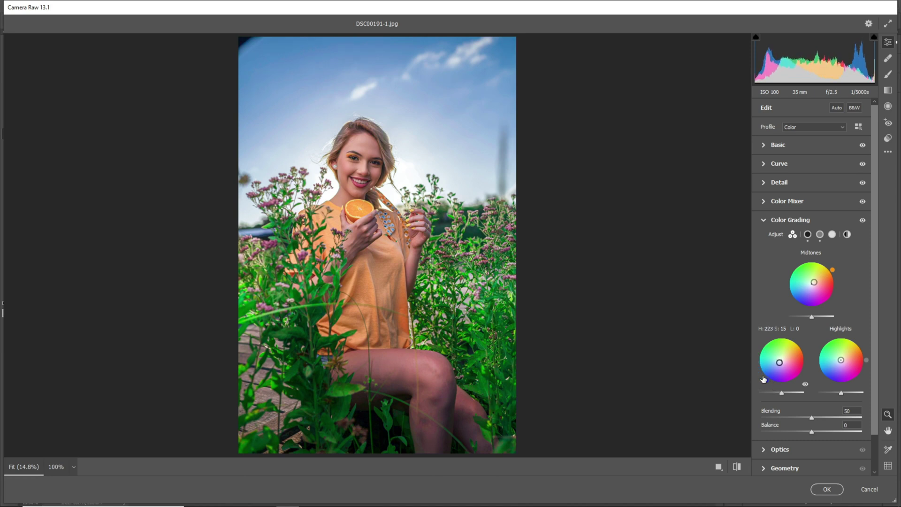
pyautogui.moveTo(843, 362); pyautogui.dragTo(829, 383)
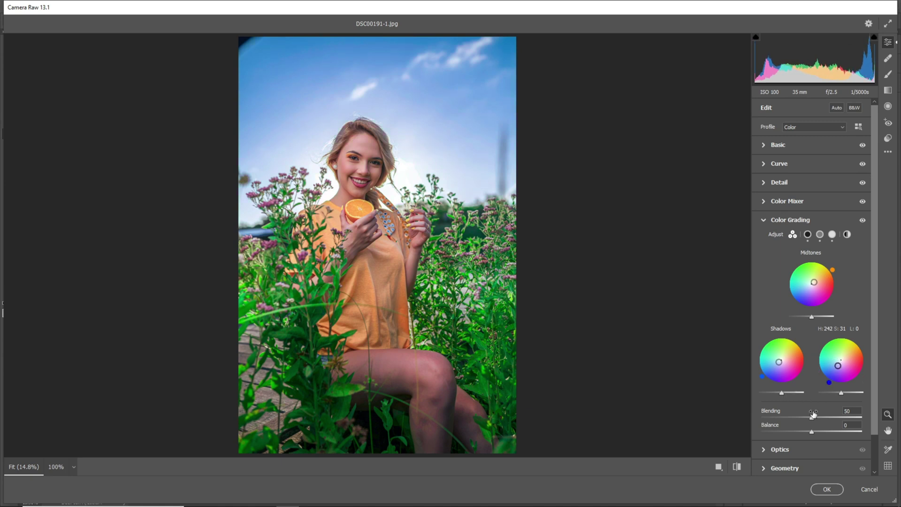
# - Set the Color Grading blending to 34 and the balance to +22
pyautogui.moveTo(791, 416); pyautogui.dragTo(826, 415)
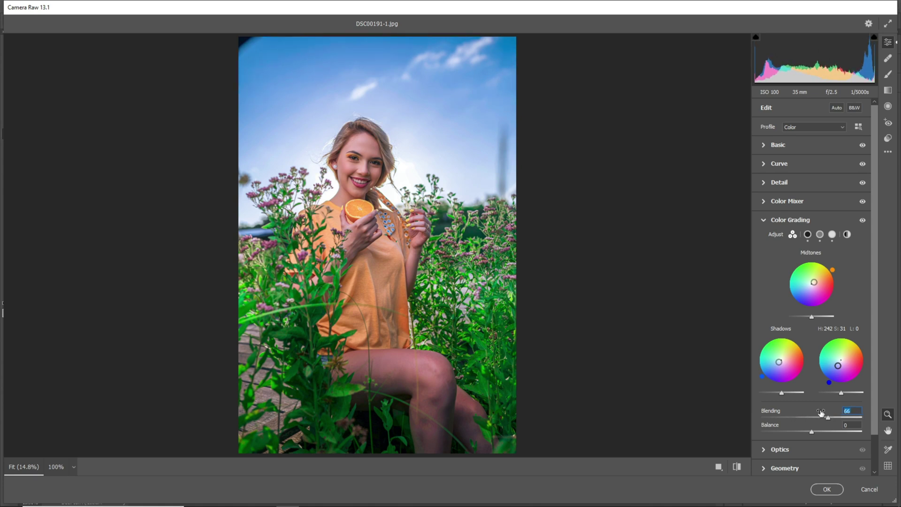
pyautogui.click(795, 417)
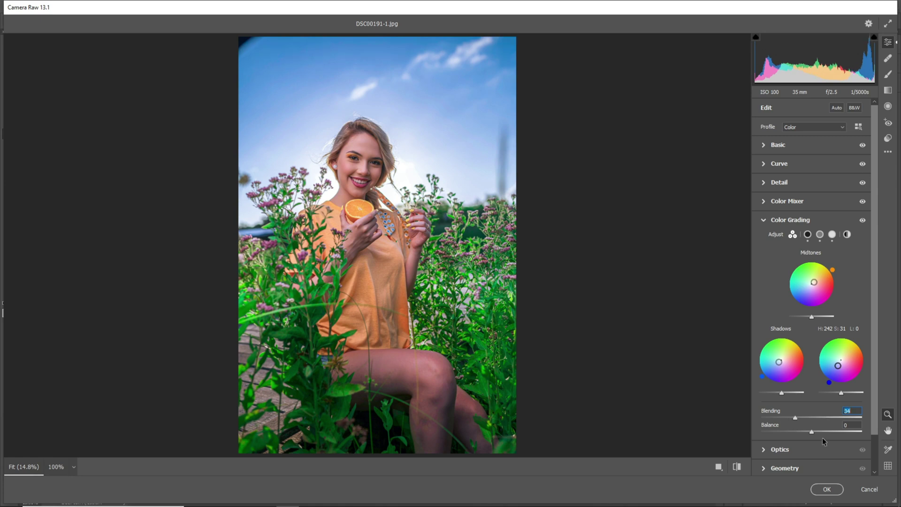
pyautogui.moveTo(813, 432)
pyautogui.mouseDown()
pyautogui.moveTo(828, 432)
pyautogui.moveTo(792, 435)
pyautogui.moveTo(823, 436)
pyautogui.mouseUp()
# - In Calibration, set the Red Primary hue to -5, the Green Primary hue to +14 and the Blue Primary hue to -7
pyautogui.scroll(-2, 829, 396)
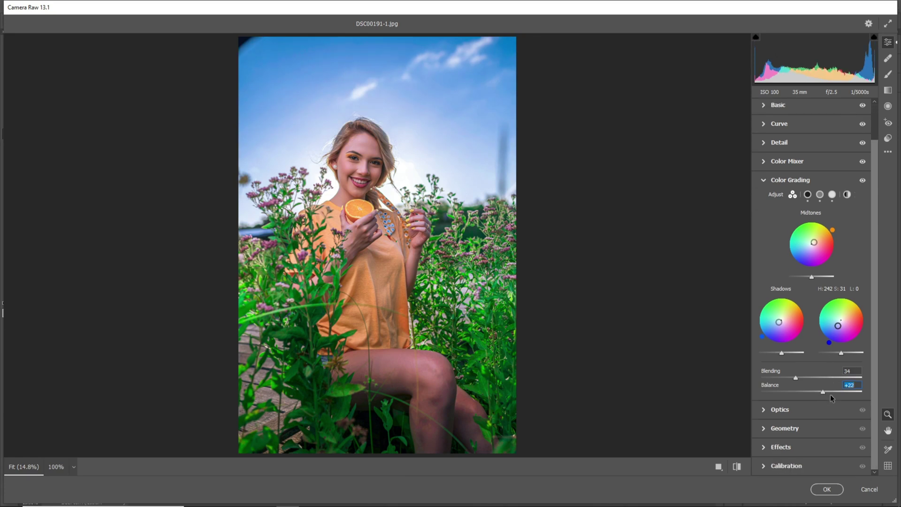
pyautogui.click(773, 447)
pyautogui.click(784, 335)
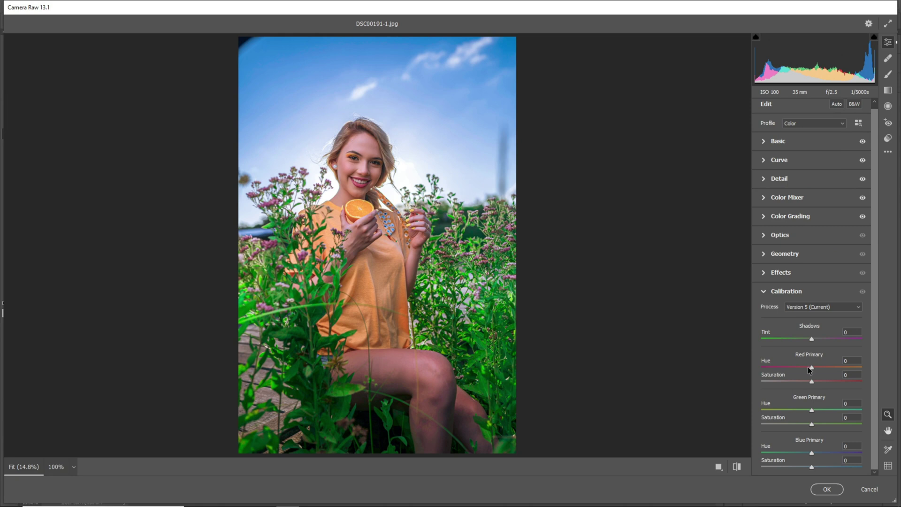
pyautogui.moveTo(810, 369); pyautogui.dragTo(807, 367)
pyautogui.moveTo(813, 411); pyautogui.dragTo(816, 411)
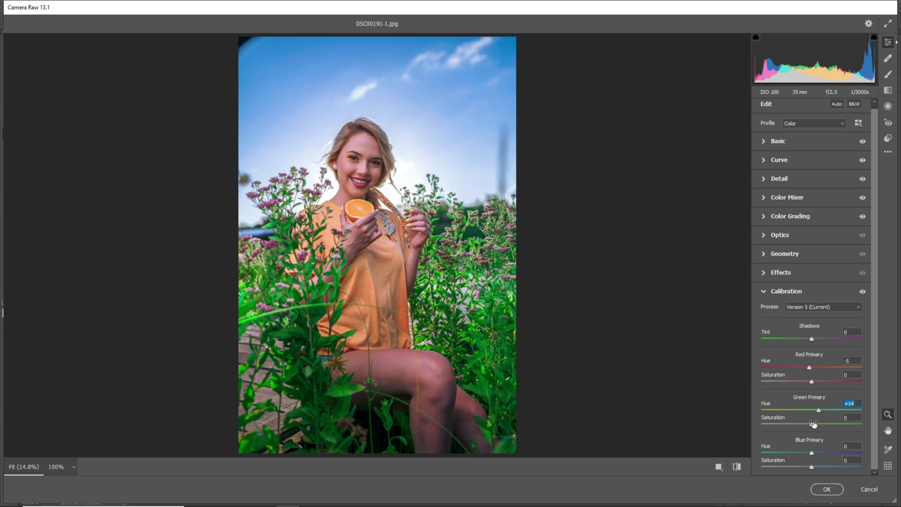
pyautogui.moveTo(811, 453); pyautogui.dragTo(807, 452)
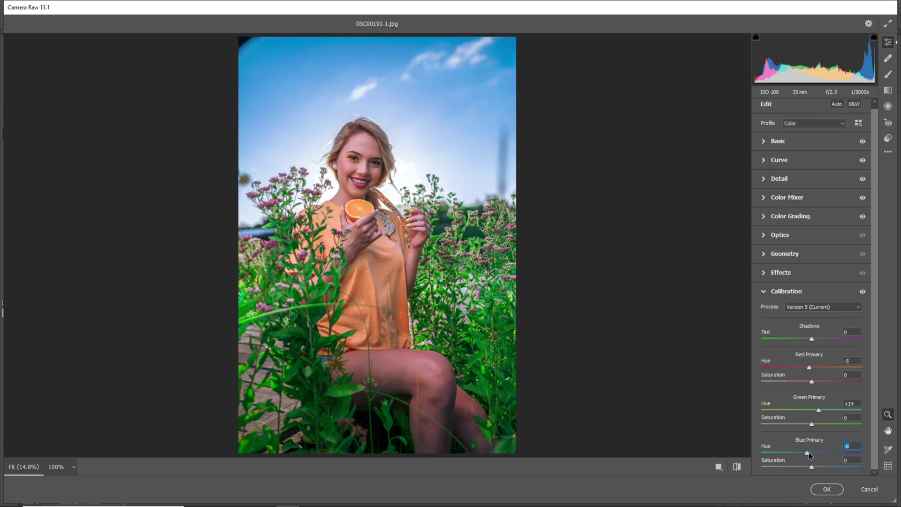
# - In the Color Mixer, set Oranges luminance to +31 and fine-tune Oranges saturation, and apply the Camera Raw filter
pyautogui.scroll(1, 793, 187)
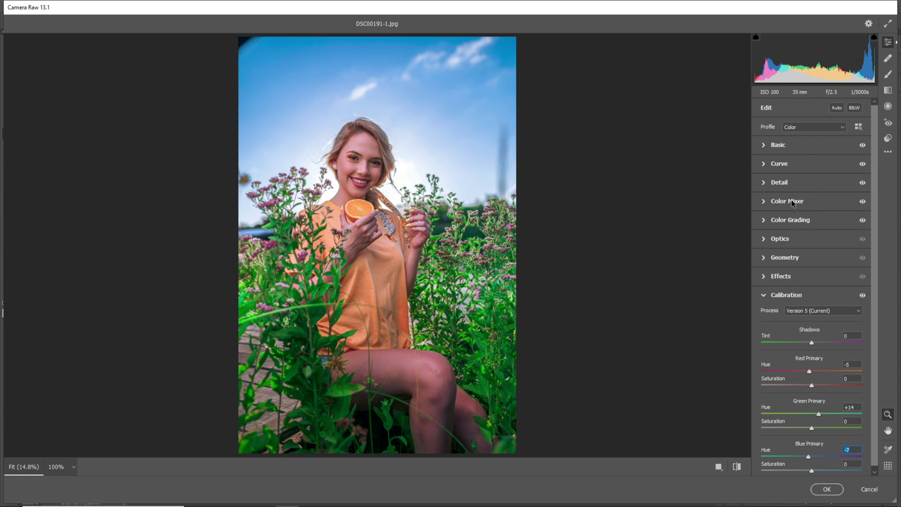
pyautogui.click(791, 200)
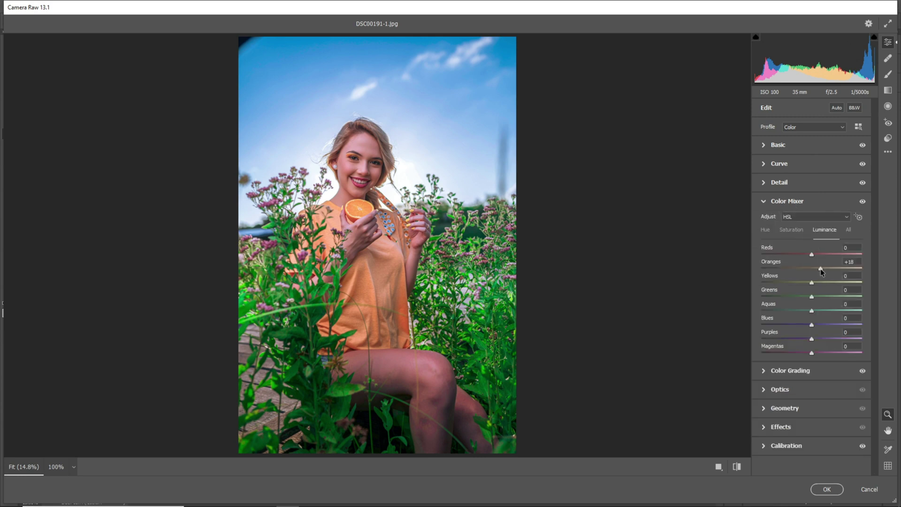
pyautogui.moveTo(820, 272); pyautogui.dragTo(832, 271)
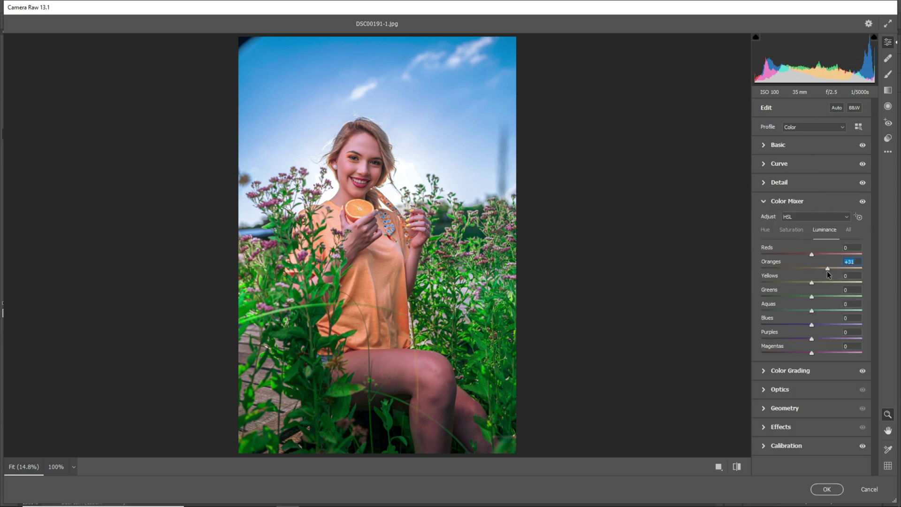
pyautogui.click(793, 230)
pyautogui.click(813, 267)
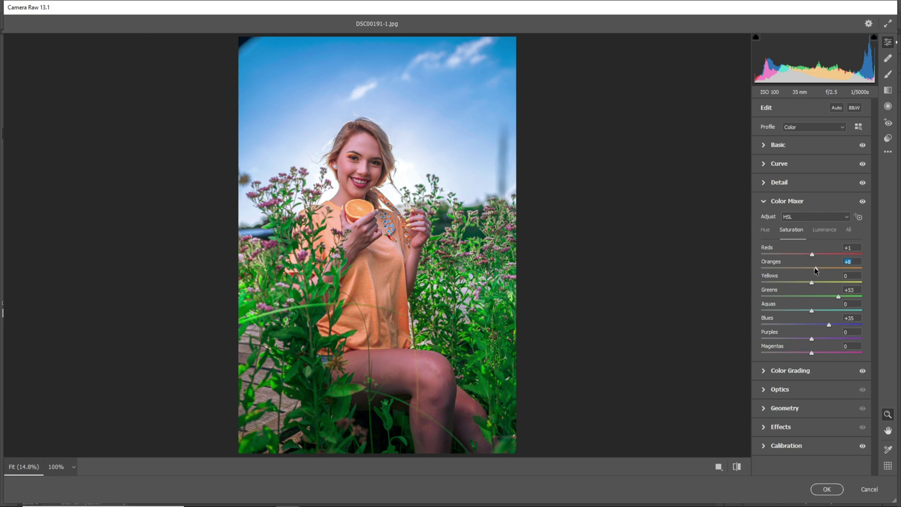
pyautogui.moveTo(807, 266); pyautogui.dragTo(811, 271)
pyautogui.click(827, 490)
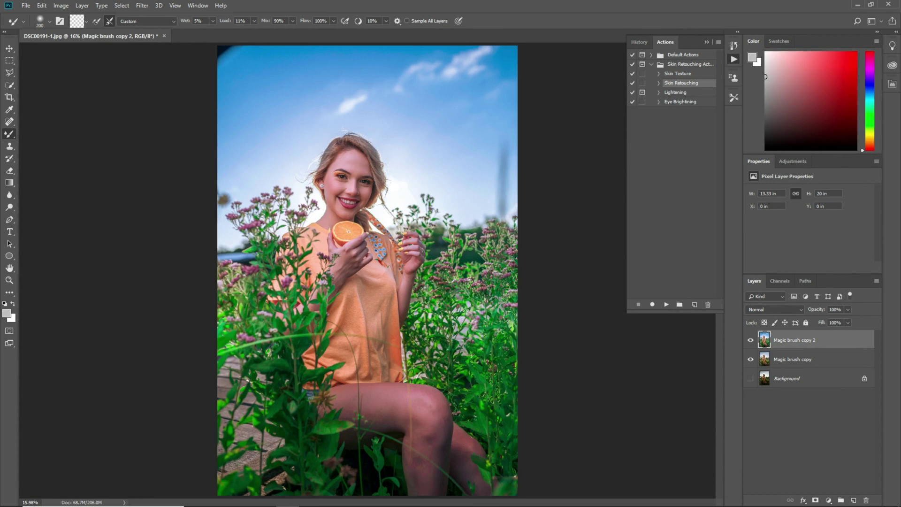
# - Add a Color Lookup adjustment layer with the 3Strip.look LUT at 80% opacity and 40% fill
pyautogui.click(750, 339)
pyautogui.click(829, 499)
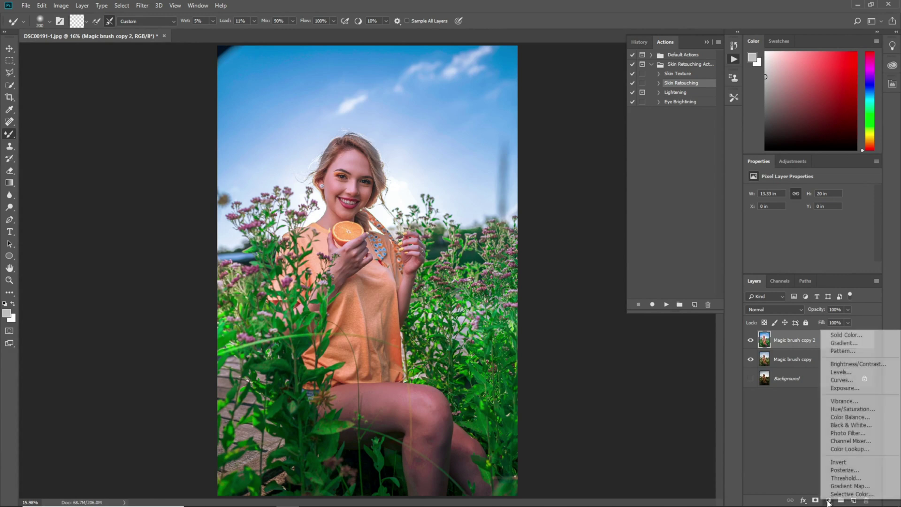
pyautogui.click(843, 449)
pyautogui.click(797, 194)
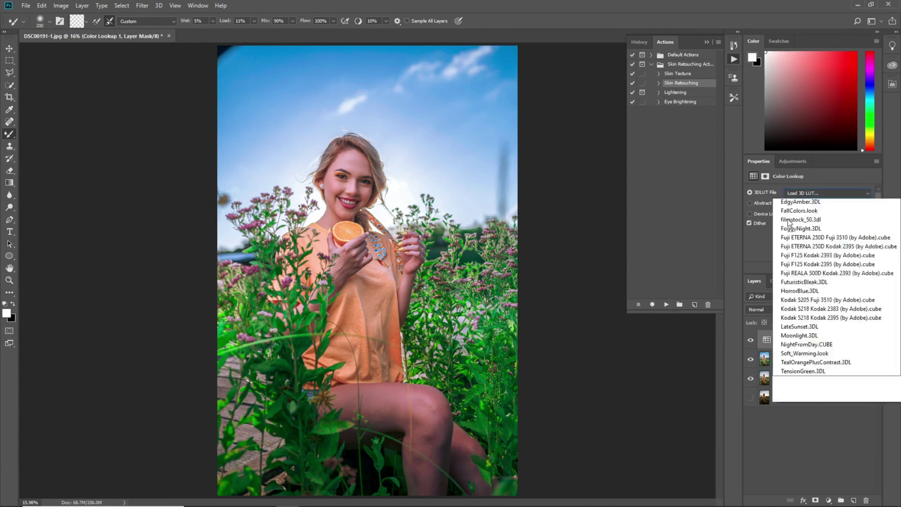
pyautogui.click(789, 240)
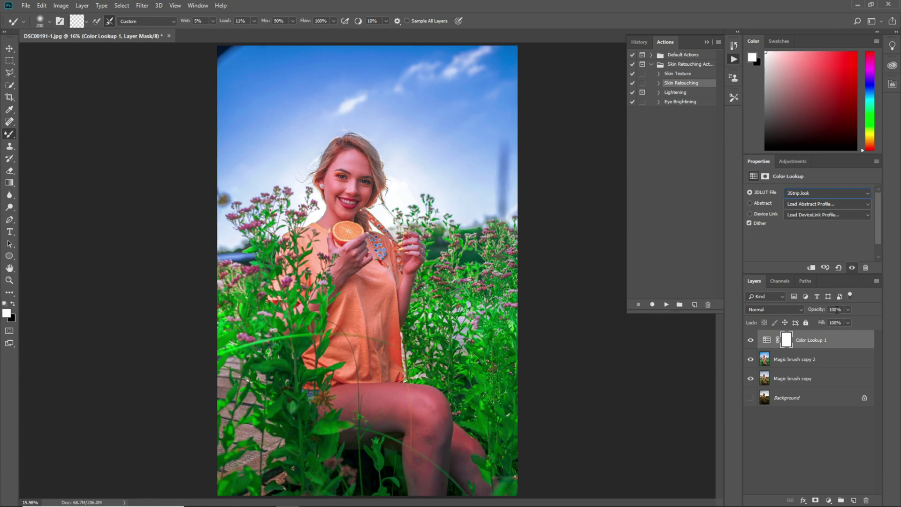
pyautogui.write('60')
pyautogui.press('Tab')
# - Replace the Mixer Brush with the regular Brush tool at 60% opacity and size 300 for the Color Lookup mask
pyautogui.hotkey('ctrl', '+')
pyautogui.hotkey('ctrl', '+')
pyautogui.moveTo(348, 161); pyautogui.dragTo(398, 240)
pyautogui.rightClick(11, 135)
pyautogui.click(47, 133)
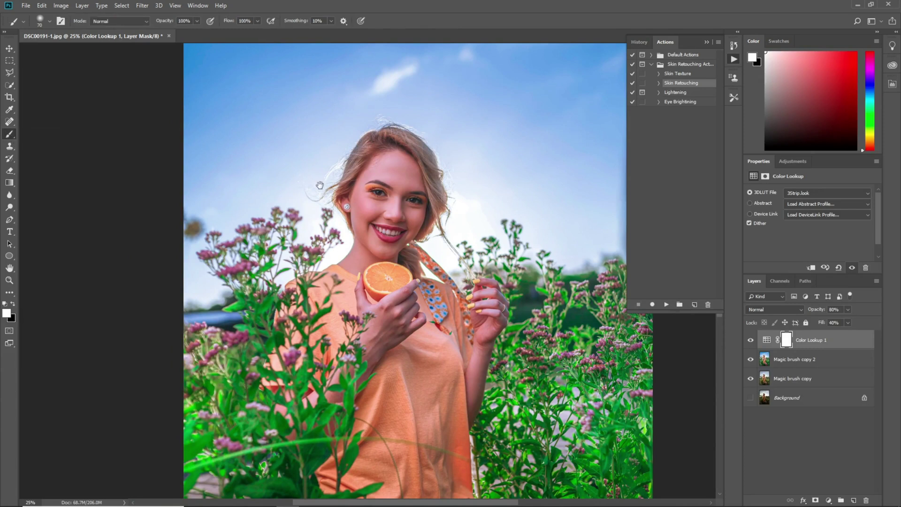
pyautogui.scroll(1, 326, 197)
pyautogui.hotkey('ctrl', '=')
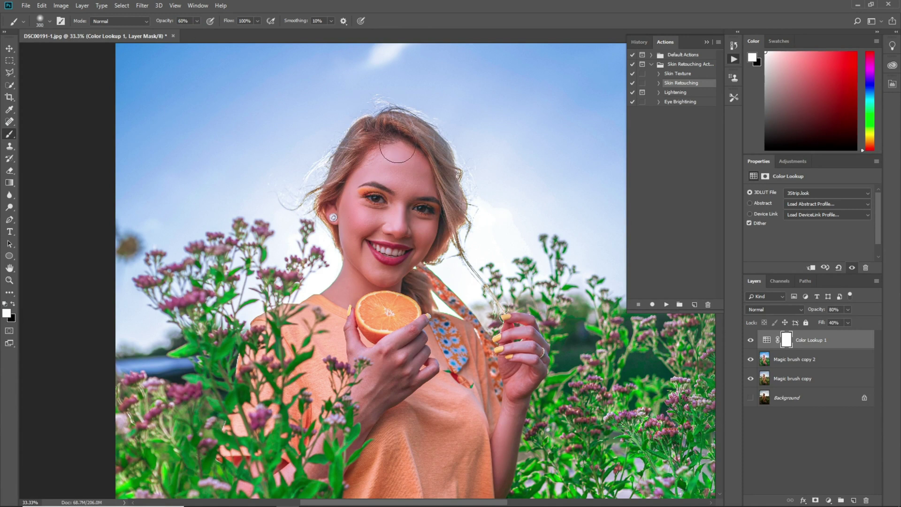
# - Erase the Color Lookup mask over the face, hands and arms with the Eraser at 60% opacity and size 300
pyautogui.press('e')
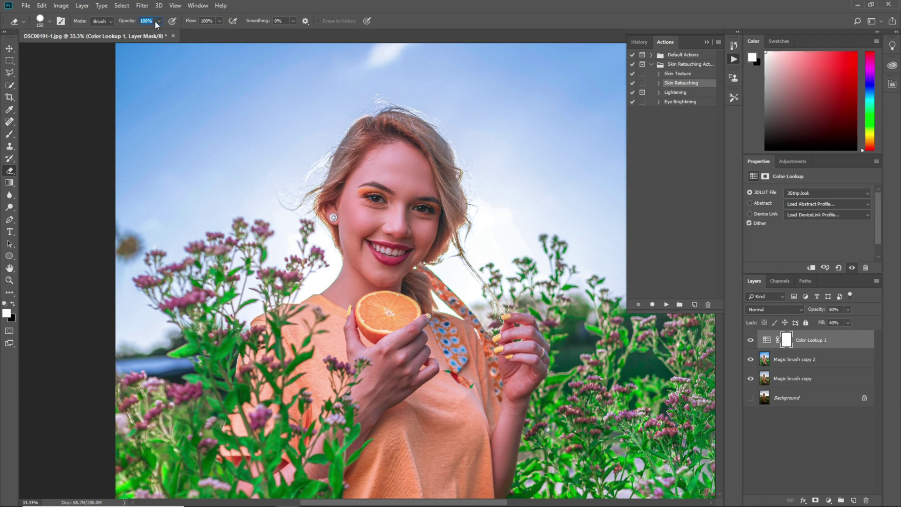
pyautogui.write('60')
pyautogui.press(']')
pyautogui.press(']')
pyautogui.press(']')
pyautogui.press(']')
pyautogui.moveTo(410, 212)
pyautogui.mouseDown()
pyautogui.moveTo(368, 282)
pyautogui.moveTo(389, 300)
pyautogui.mouseUp()
pyautogui.moveTo(520, 381); pyautogui.dragTo(473, 277)
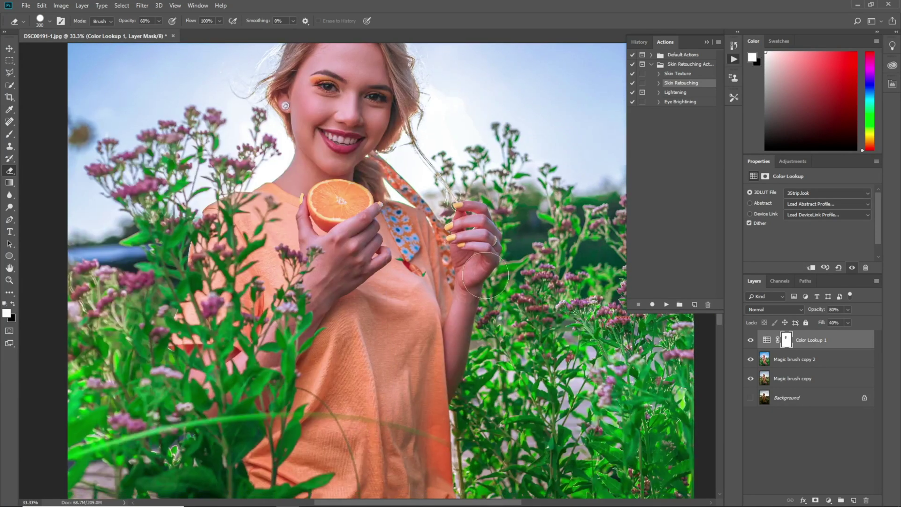
pyautogui.moveTo(328, 277)
pyautogui.mouseDown()
pyautogui.moveTo(313, 275)
pyautogui.moveTo(296, 350)
pyautogui.mouseUp()
# - Erase the Color Lookup mask over the thigh, knee and lower legs, and compare the image with and without the adjustment
pyautogui.moveTo(431, 381); pyautogui.dragTo(452, 258)
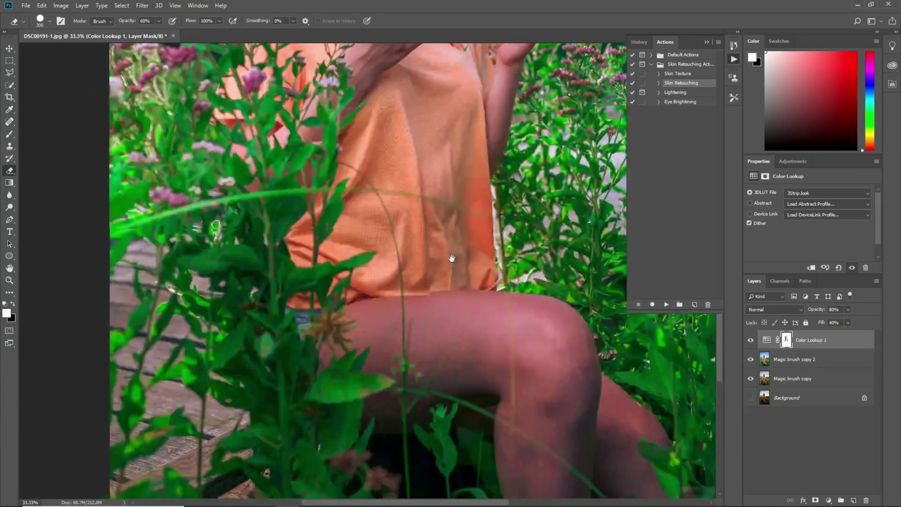
pyautogui.moveTo(371, 187); pyautogui.dragTo(512, 191)
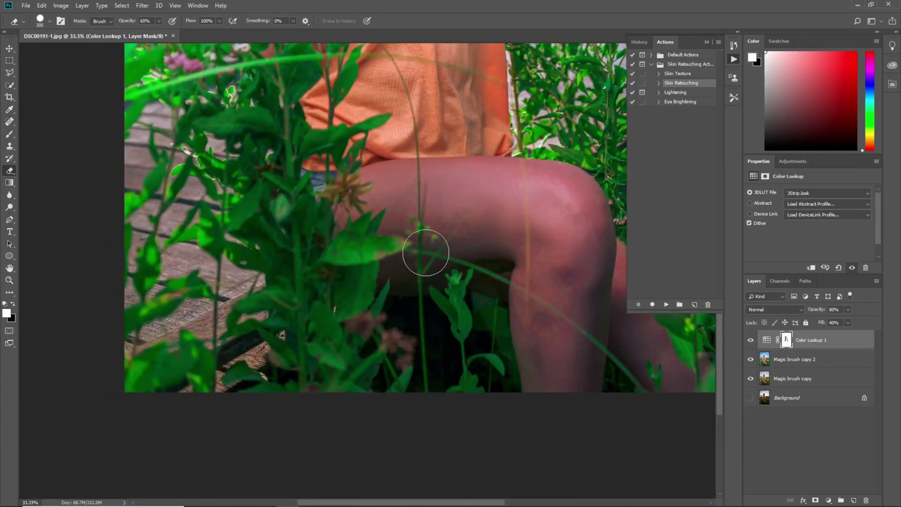
pyautogui.moveTo(574, 248)
pyautogui.mouseDown()
pyautogui.moveTo(529, 246)
pyautogui.moveTo(428, 214)
pyautogui.mouseUp()
pyautogui.moveTo(512, 220)
pyautogui.mouseDown()
pyautogui.moveTo(569, 291)
pyautogui.moveTo(540, 246)
pyautogui.moveTo(607, 361)
pyautogui.mouseUp()
pyautogui.hotkey('ctrl', '0')
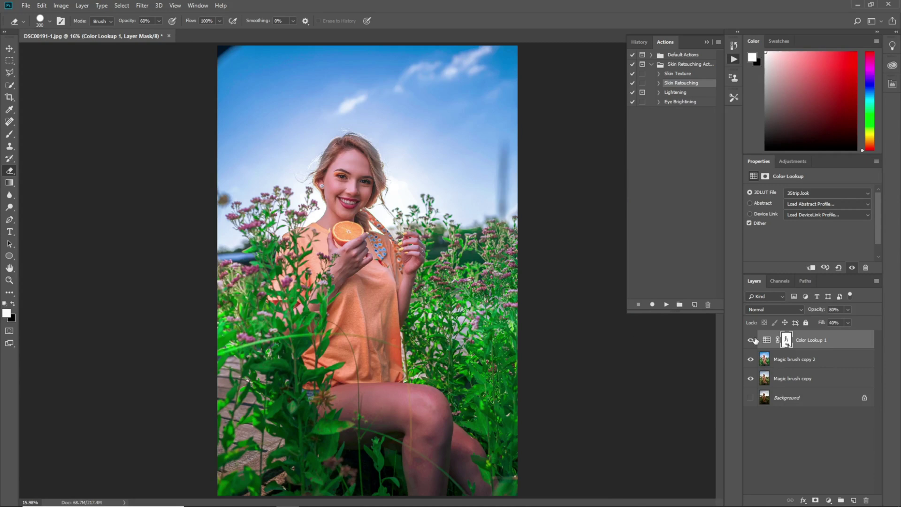
pyautogui.click(751, 340)
pyautogui.click(750, 340)
# - Stamp all visible layers into a new merged layer above the Color Lookup adjustment, keeping the original layers
pyautogui.click(9, 48)
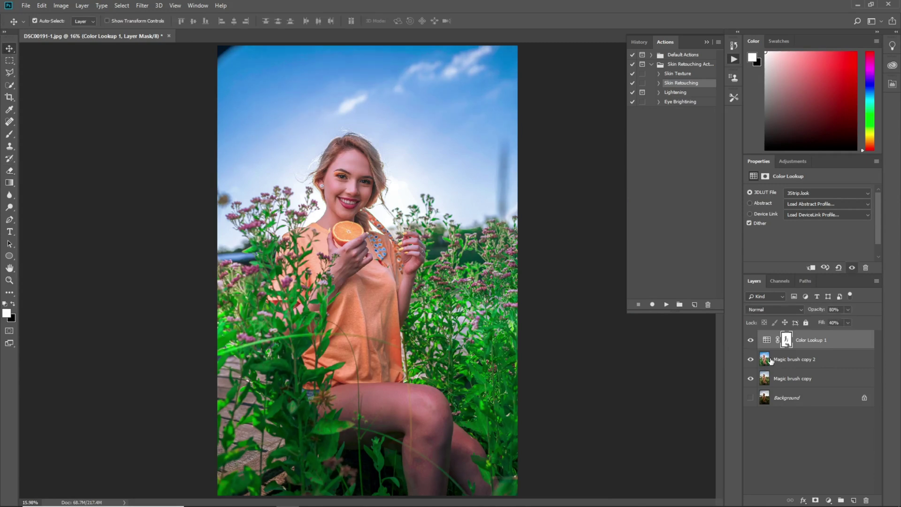
pyautogui.hotkey('ctrl', 'shift', 'e')
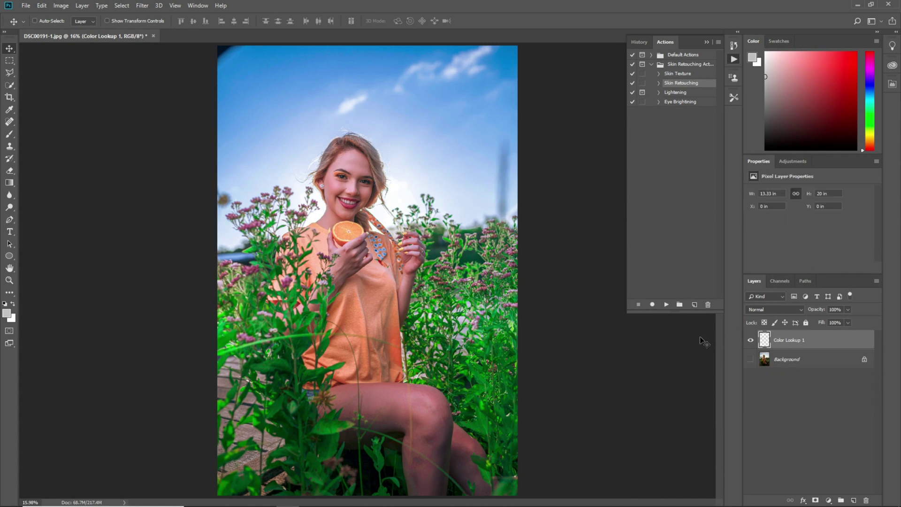
pyautogui.hotkey('ctrl', 'z')
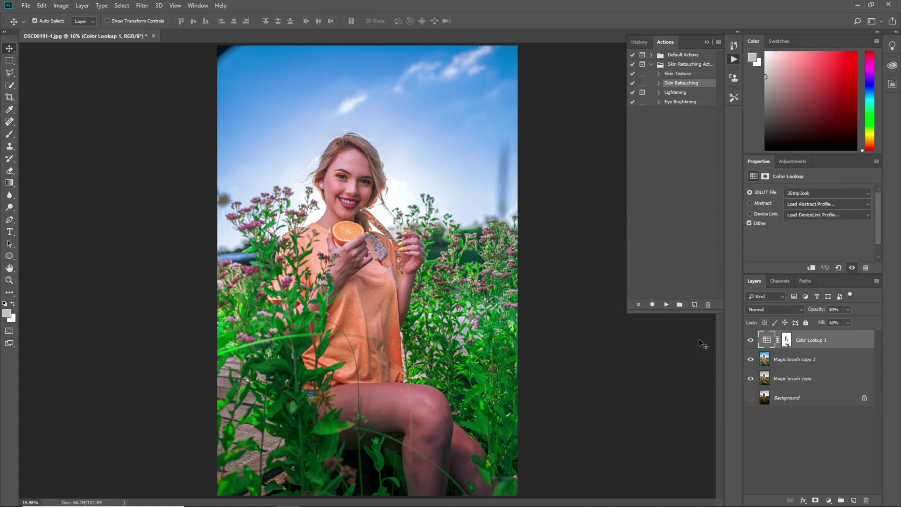
pyautogui.hotkey('ctrl', 'shift', 'alt', 'e')
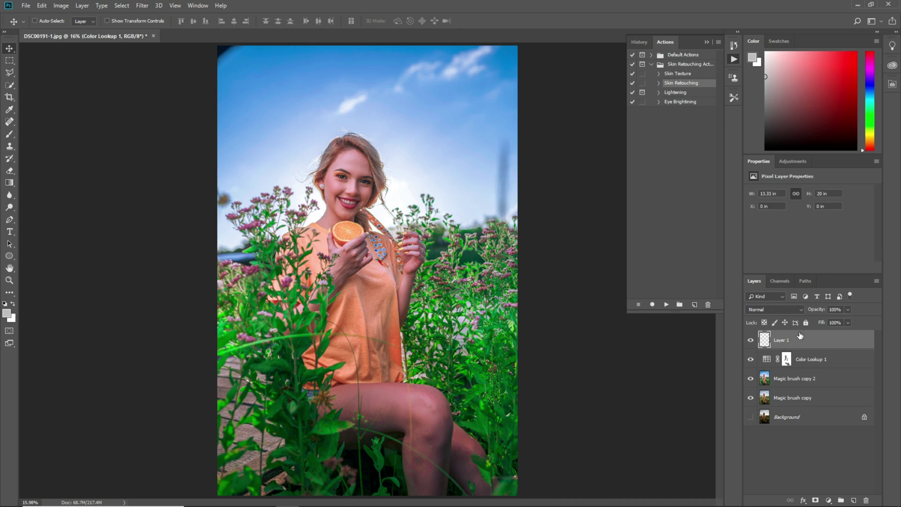
# - Run the Eye Brightining action from the Skin Retouching set on the merged layer
pyautogui.hotkey('ctrl', '+')
pyautogui.hotkey('ctrl', '+')
pyautogui.hotkey('ctrl', '+')
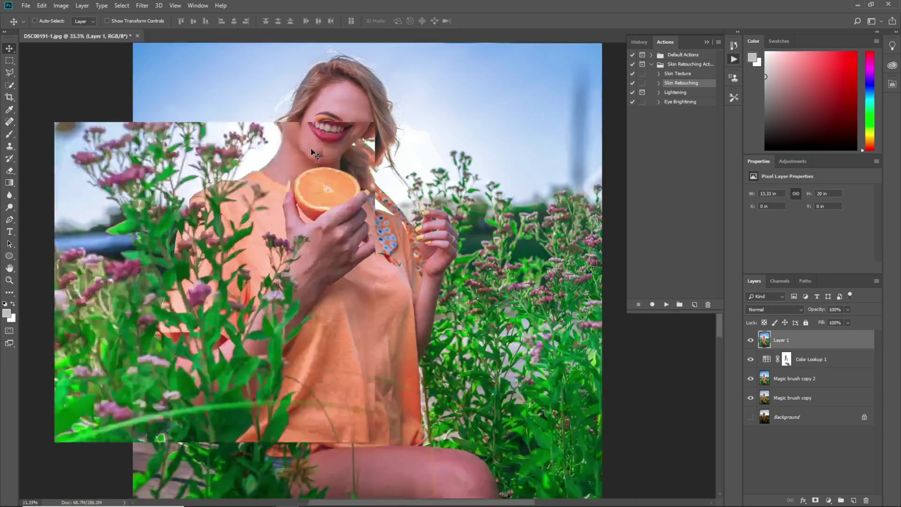
pyautogui.moveTo(310, 125); pyautogui.dragTo(413, 289)
pyautogui.hotkey('ctrl', '+')
pyautogui.hotkey('ctrl', '+')
pyautogui.hotkey('ctrl', '+')
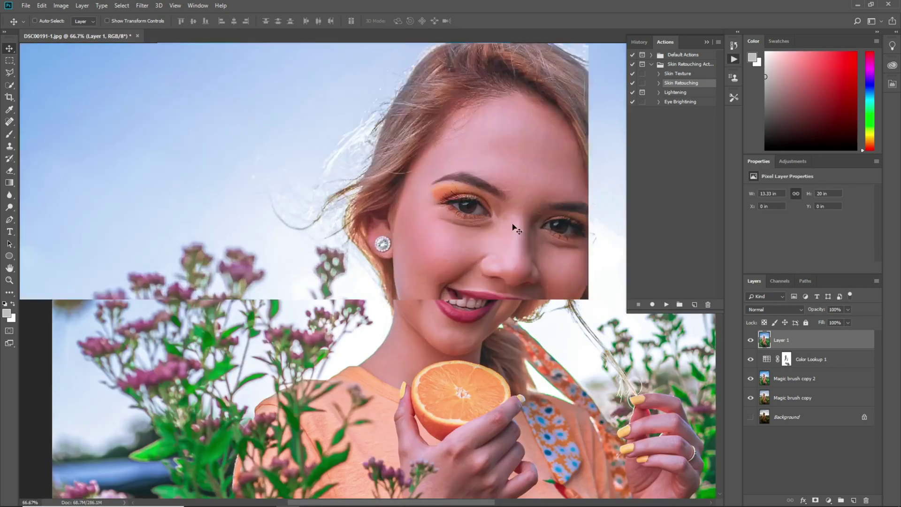
pyautogui.moveTo(526, 194); pyautogui.dragTo(374, 243)
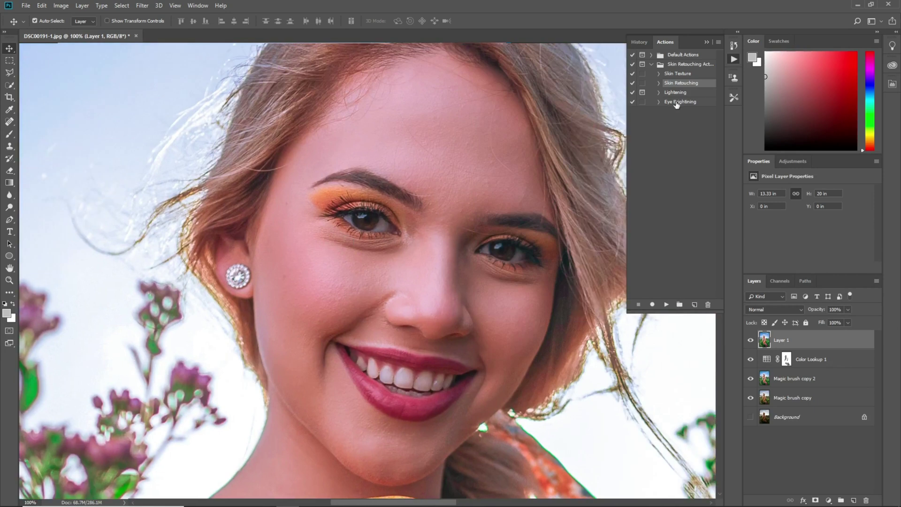
pyautogui.click(676, 102)
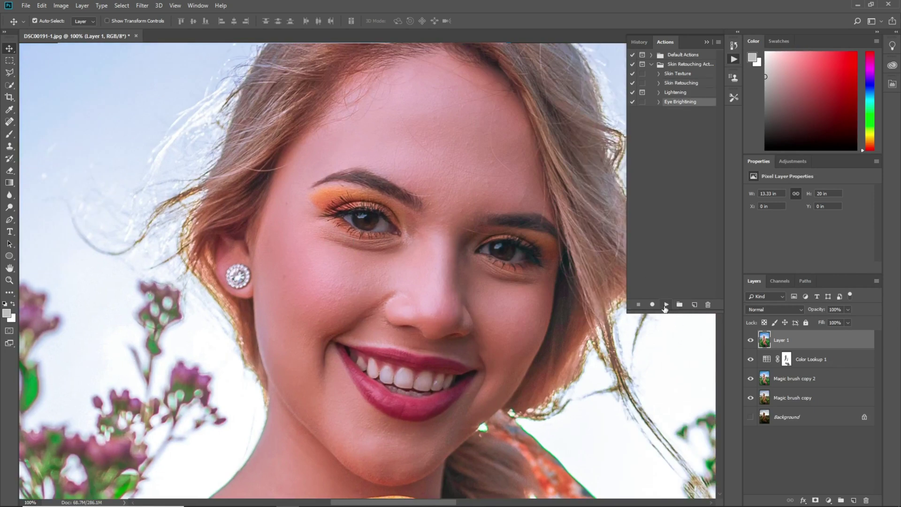
pyautogui.click(666, 304)
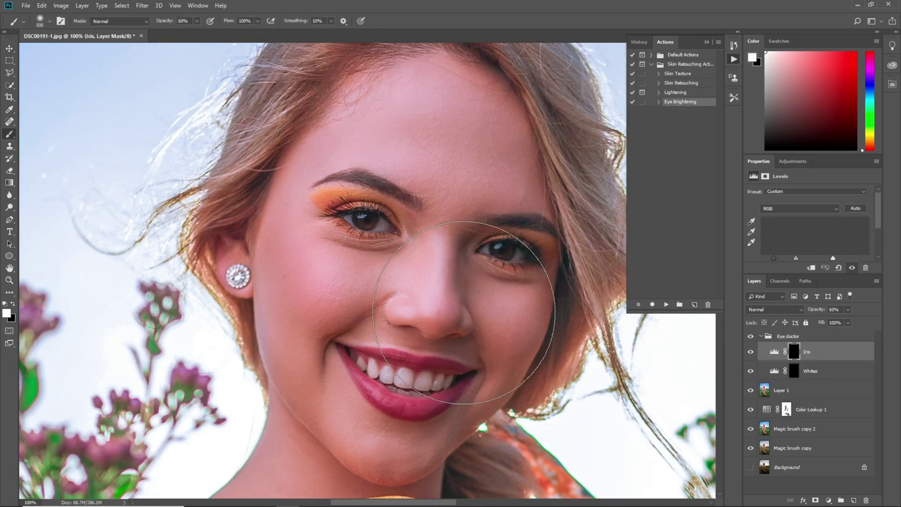
# - Paint white over both irises on the Iris layer mask with a size 25 brush, raising the brush opacity to 100%
pyautogui.press('[')
pyautogui.press('[')
pyautogui.press('[')
pyautogui.press('[')
pyautogui.press('[')
pyautogui.press('[')
pyautogui.press('[')
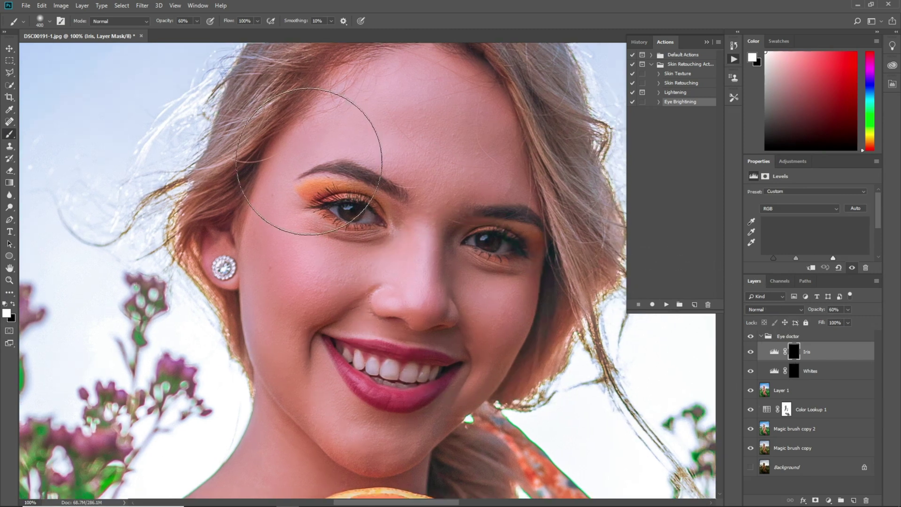
pyautogui.hotkey('ctrl', '+')
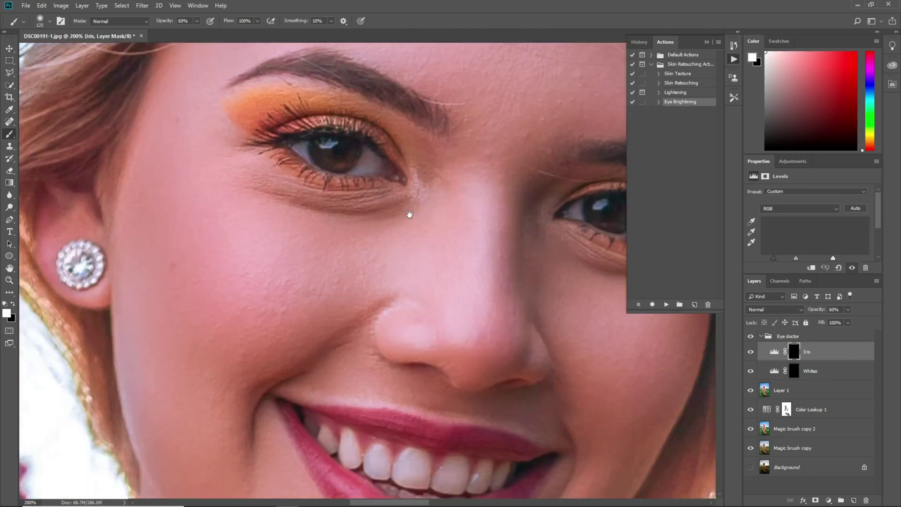
pyautogui.moveTo(409, 213)
pyautogui.mouseDown()
pyautogui.moveTo(334, 243)
pyautogui.moveTo(334, 235)
pyautogui.mouseUp()
pyautogui.press('[')
pyautogui.press('[')
pyautogui.press('[')
pyautogui.press('[')
pyautogui.press('[')
pyautogui.press('[')
pyautogui.press('[')
pyautogui.press('[')
pyautogui.press('[')
pyautogui.press('[')
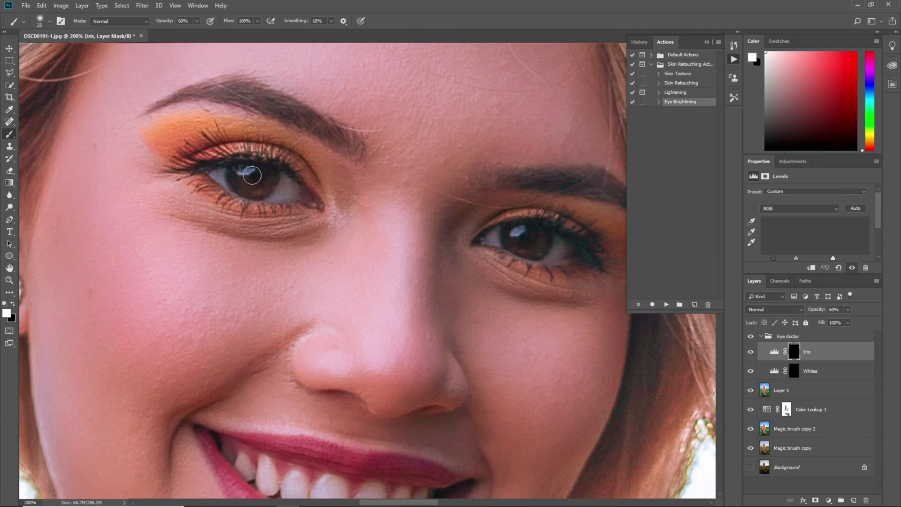
pyautogui.press('[')
pyautogui.moveTo(247, 176); pyautogui.dragTo(238, 170)
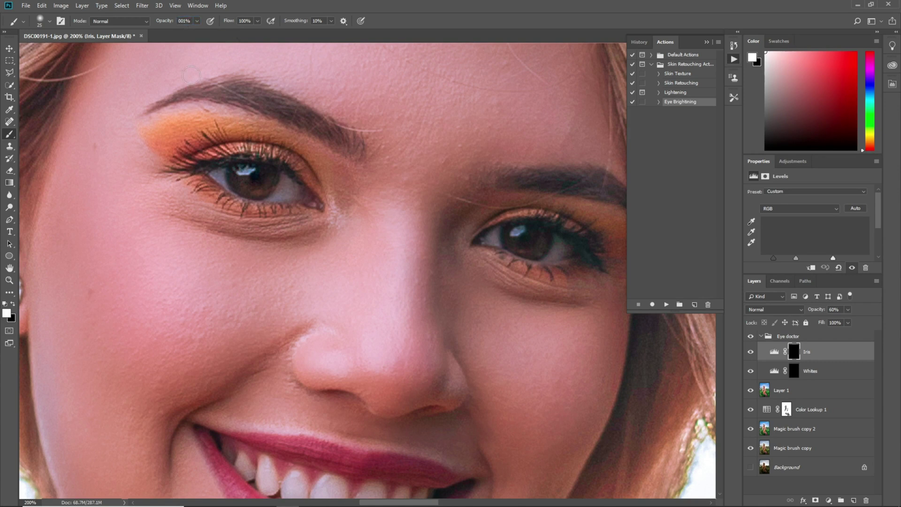
pyautogui.press('Return')
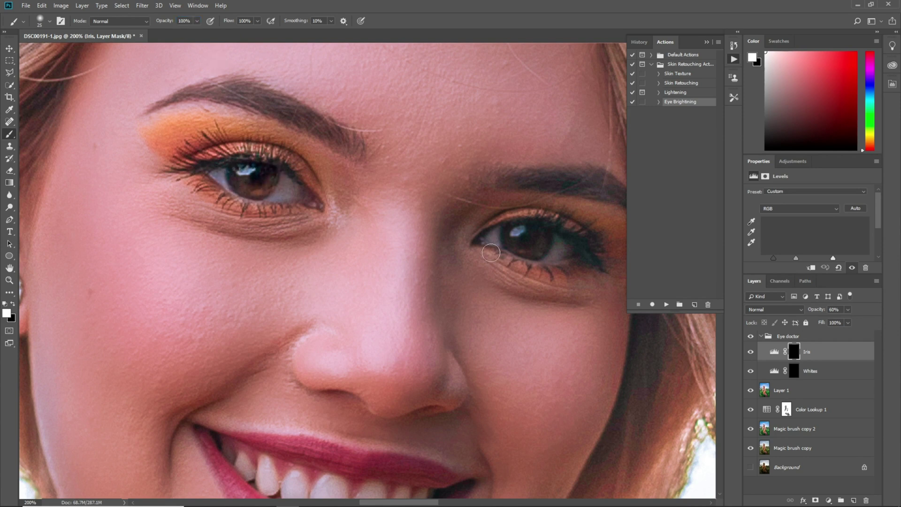
pyautogui.moveTo(491, 252)
pyautogui.mouseDown()
pyautogui.moveTo(501, 234)
pyautogui.moveTo(528, 250)
pyautogui.moveTo(525, 233)
pyautogui.moveTo(517, 236)
pyautogui.moveTo(547, 255)
pyautogui.moveTo(521, 285)
pyautogui.moveTo(564, 248)
pyautogui.moveTo(542, 254)
pyautogui.moveTo(561, 244)
pyautogui.mouseUp()
# - Paint white over the whites of both eyes on the Whites layer mask, reducing the brush size to 10
pyautogui.click(793, 374)
pyautogui.moveTo(498, 233); pyautogui.dragTo(490, 239)
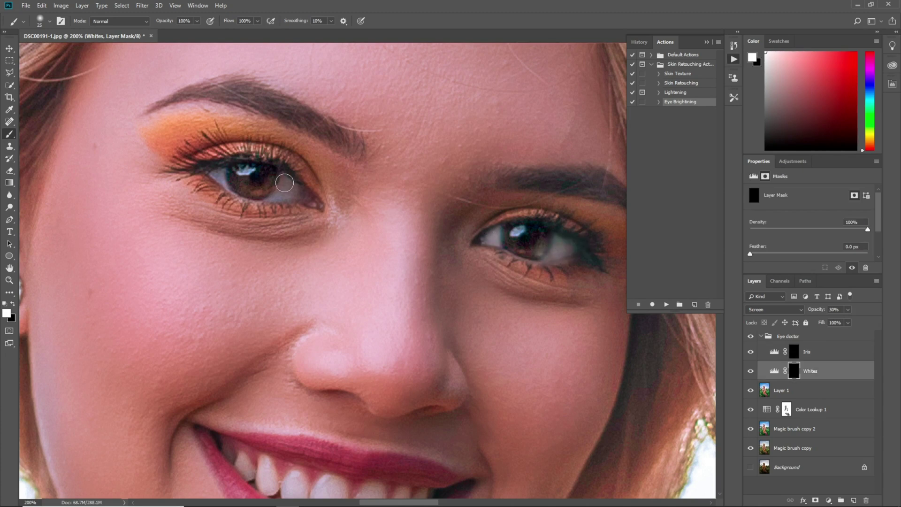
pyautogui.moveTo(284, 183)
pyautogui.mouseDown()
pyautogui.moveTo(290, 193)
pyautogui.moveTo(268, 197)
pyautogui.moveTo(302, 194)
pyautogui.mouseUp()
pyautogui.press('[')
pyautogui.press('[')
pyautogui.press('[')
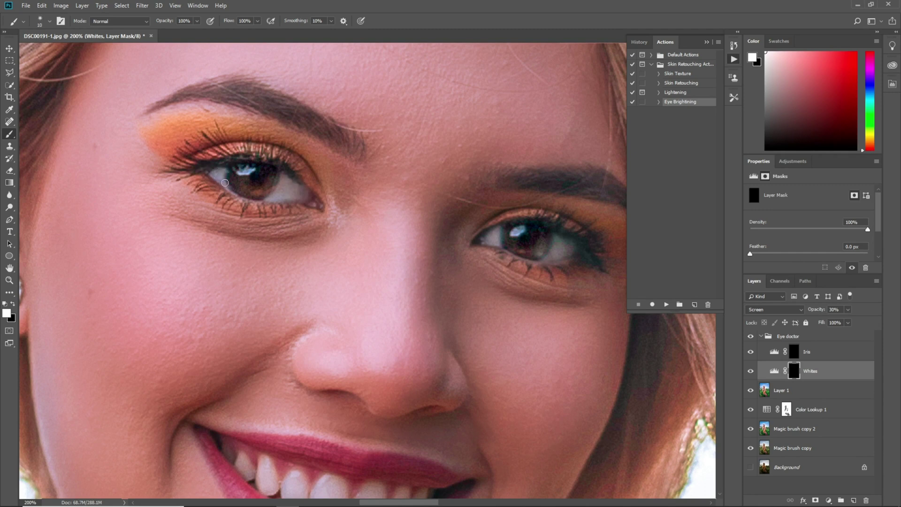
# - Switch to the Eraser for the Whites layer mask and set it to 100% opacity and size 20
pyautogui.press('e')
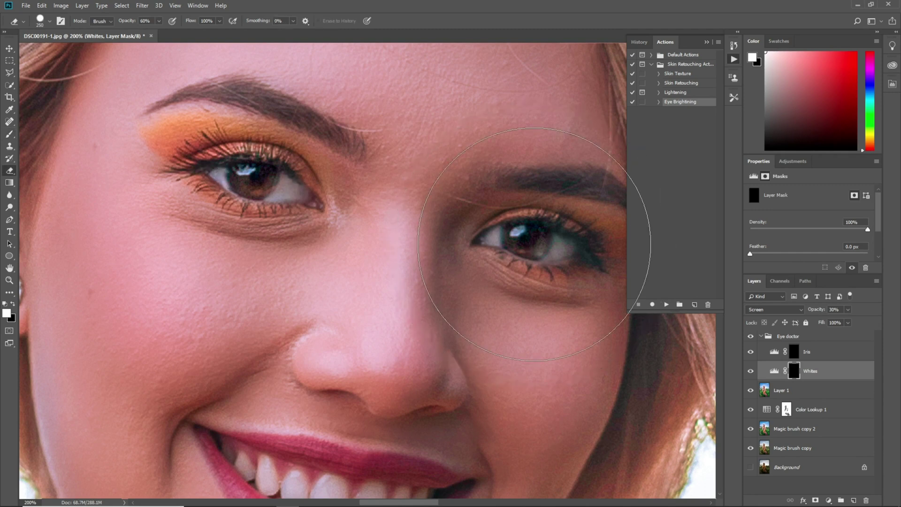
pyautogui.click(151, 24)
pyautogui.write('100')
pyautogui.press('Return')
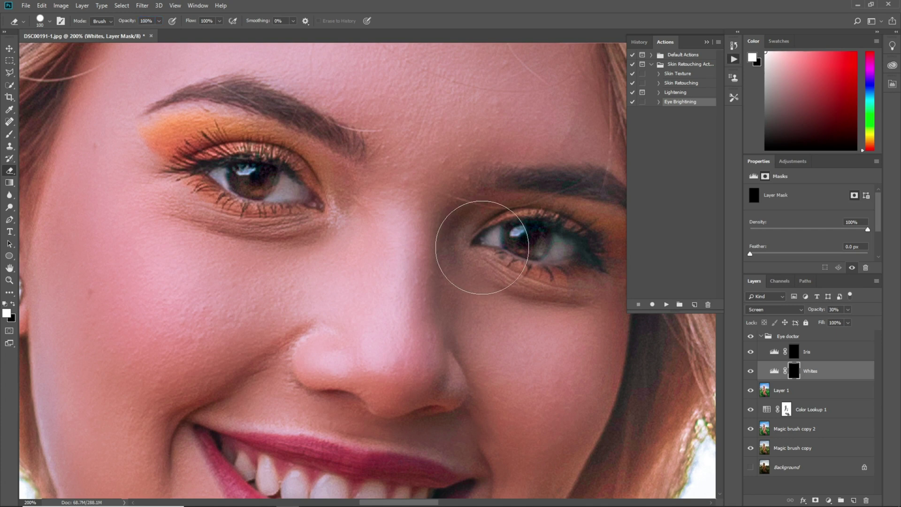
pyautogui.press('[')
pyautogui.press('[')
pyautogui.press('[')
pyautogui.press('[')
pyautogui.press('[')
pyautogui.press('[')
pyautogui.press('[')
pyautogui.press('[')
pyautogui.press('[')
pyautogui.press('[')
pyautogui.press('[')
# - Collapse the Eye doctor group and compare the portrait with and without the eye brightening, close up and in full view
pyautogui.hotkey('ctrl', '-')
pyautogui.hotkey('ctrl', '-')
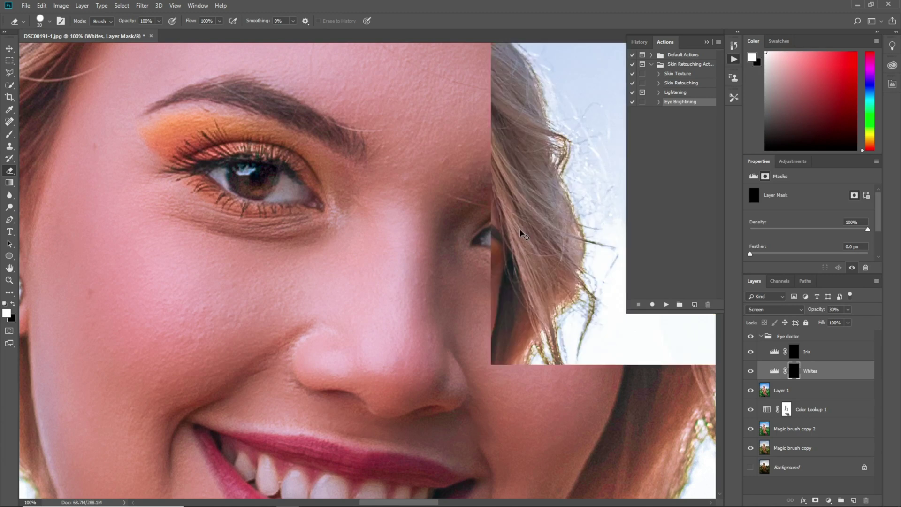
pyautogui.hotkey('ctrl', '+')
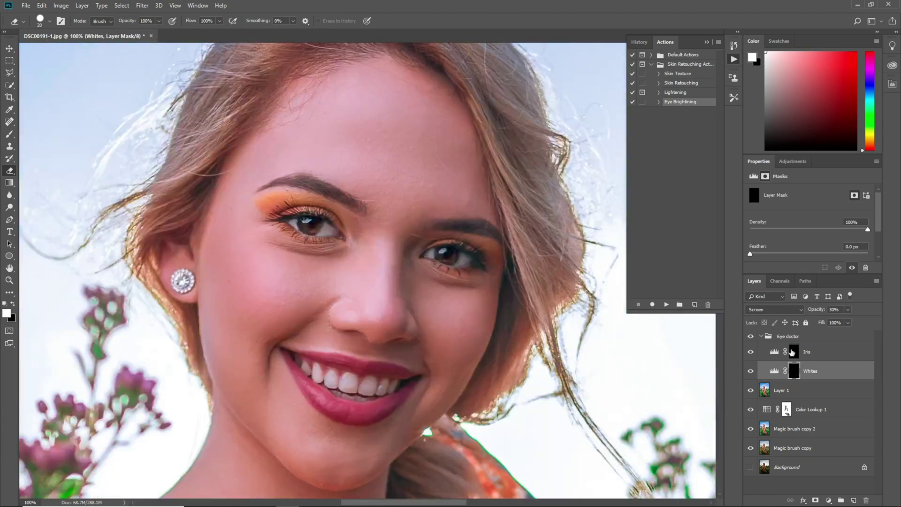
pyautogui.click(761, 336)
pyautogui.click(750, 337)
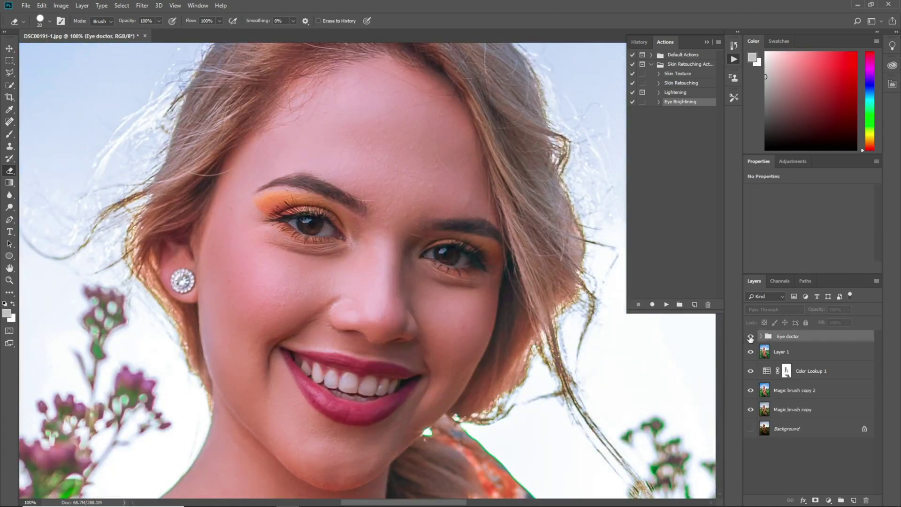
pyautogui.click(749, 336)
pyautogui.hotkey('ctrl', '0')
pyautogui.click(749, 337)
pyautogui.click(749, 337)
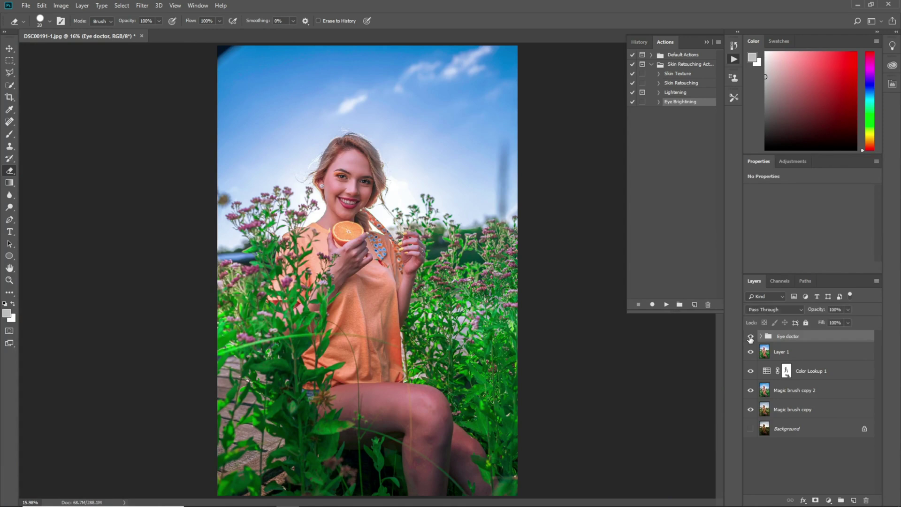
# - Check the eyes at 50% zoom and set the Eye doctor group's opacity to 80%
pyautogui.hotkey('ctrl', '+')
pyautogui.hotkey('ctrl', '+')
pyautogui.hotkey('ctrl', '+')
pyautogui.hotkey('ctrl', '+')
pyautogui.moveTo(365, 107); pyautogui.dragTo(365, 292)
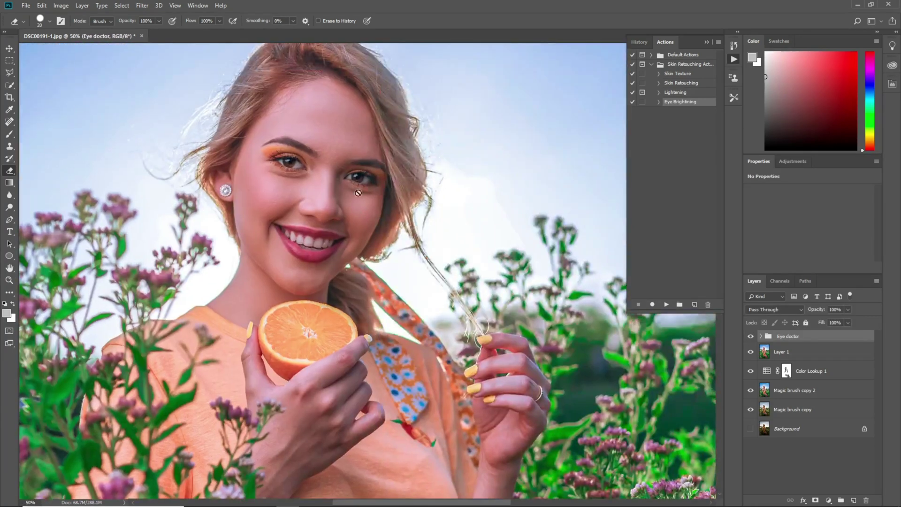
pyautogui.click(750, 336)
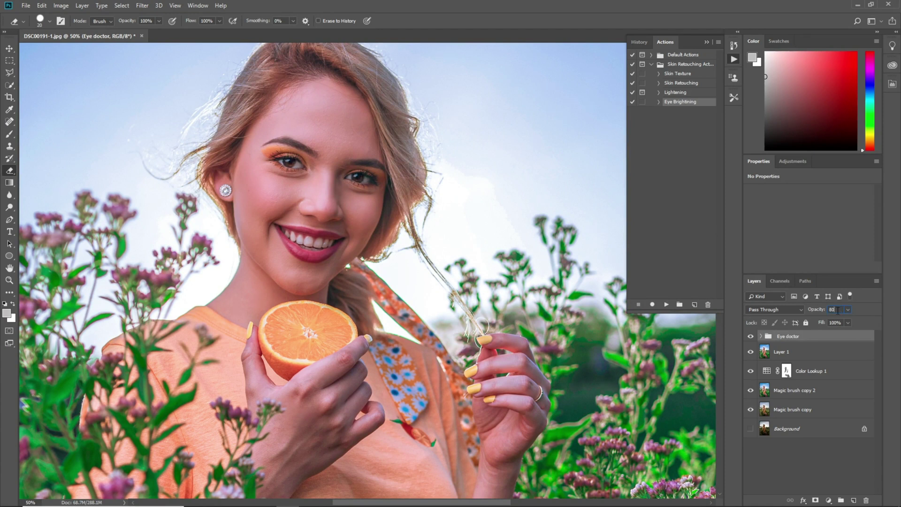
pyautogui.hotkey('ctrl', '0')
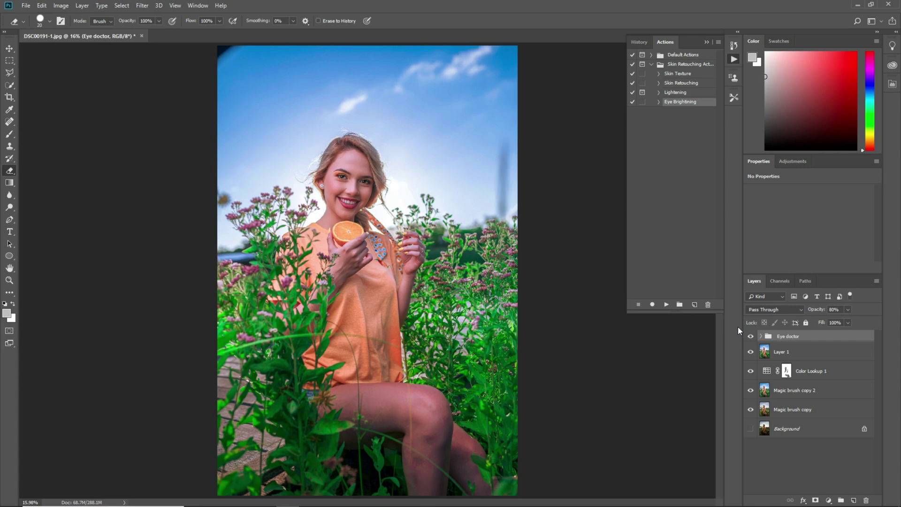
# - Stamp all visible layers into a new layer above the Eye doctor group, keeping the originals, and duplicate the stamped layer
pyautogui.hotkey('ctrl', 'shift', 'e')
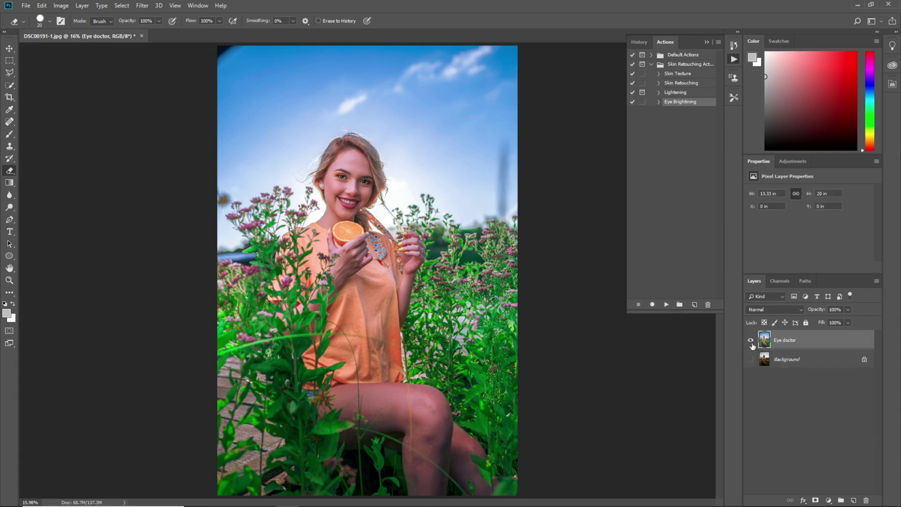
pyautogui.hotkey('ctrl', 'z')
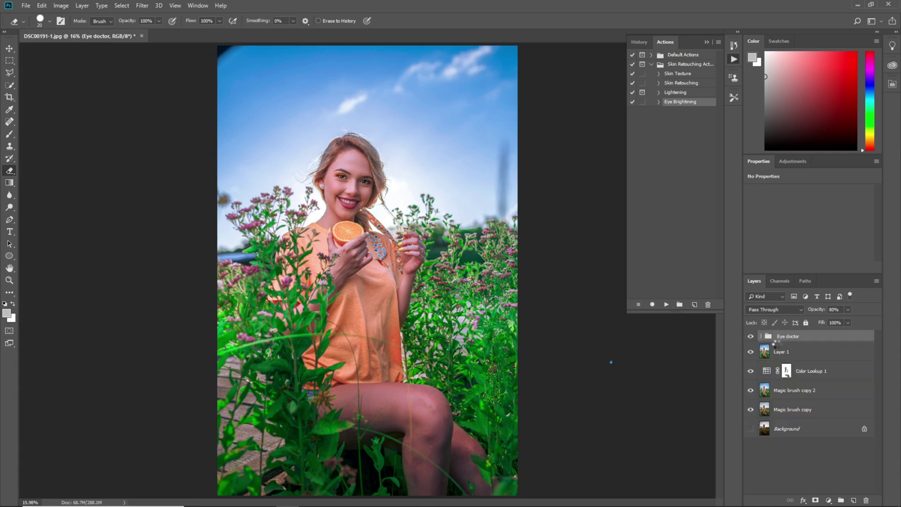
pyautogui.hotkey('ctrl', 'shift', 'alt', 'e')
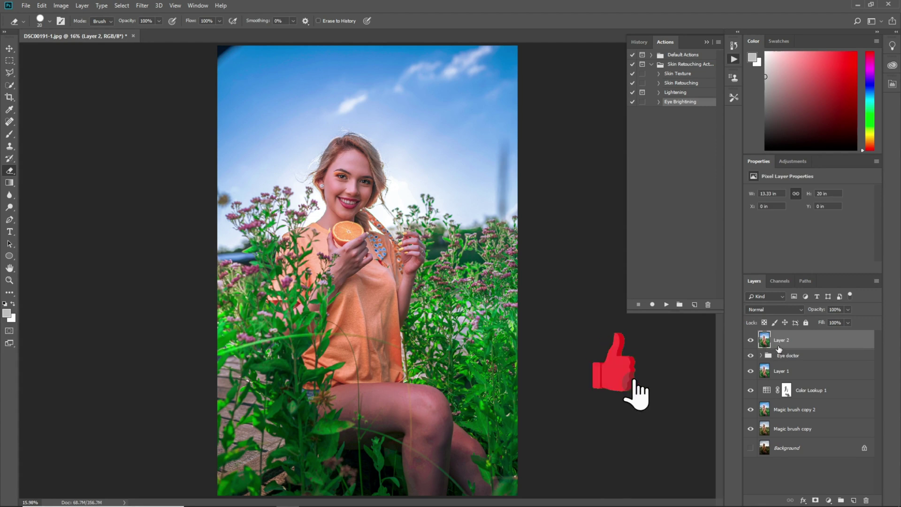
pyautogui.hotkey('ctrl', 'j')
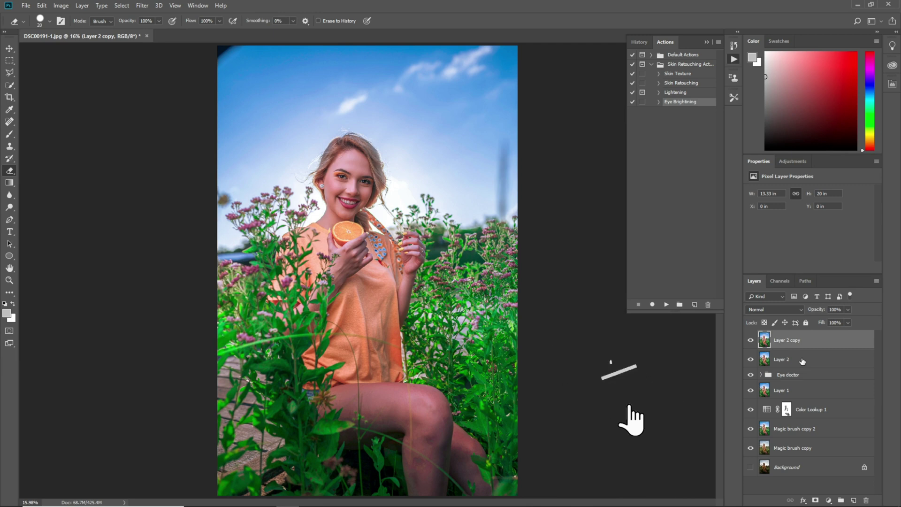
# - Group the stamped layer with its copy, name the group "Dodge & Brun" and expand it
pyautogui.keyDown('ctrl'); pyautogui.click(802, 360); pyautogui.keyUp('ctrl')
pyautogui.moveTo(843, 503)
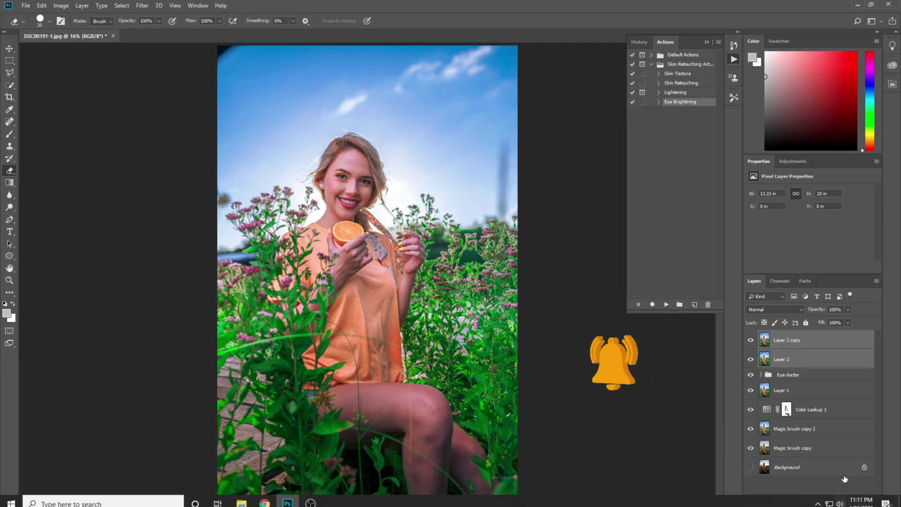
pyautogui.hotkey('ctrl', 'g')
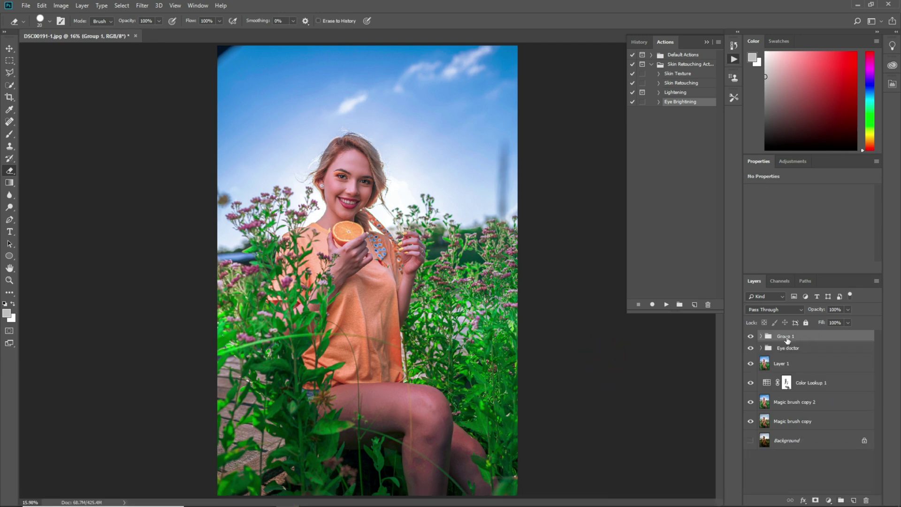
pyautogui.doubleClick(788, 336)
pyautogui.write('Dodge & Brun')
pyautogui.press('Return')
pyautogui.click(760, 336)
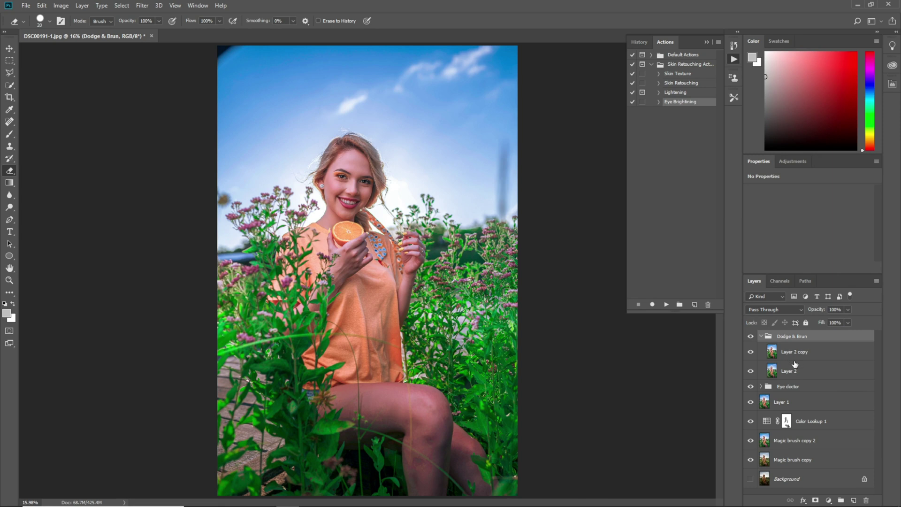
# - Set the blend mode of Layer 2 copy to Multiply and that of Layer 2 to Screen
pyautogui.hotkey('ctrl', '+')
pyautogui.hotkey('ctrl', '+')
pyautogui.hotkey('ctrl', '+')
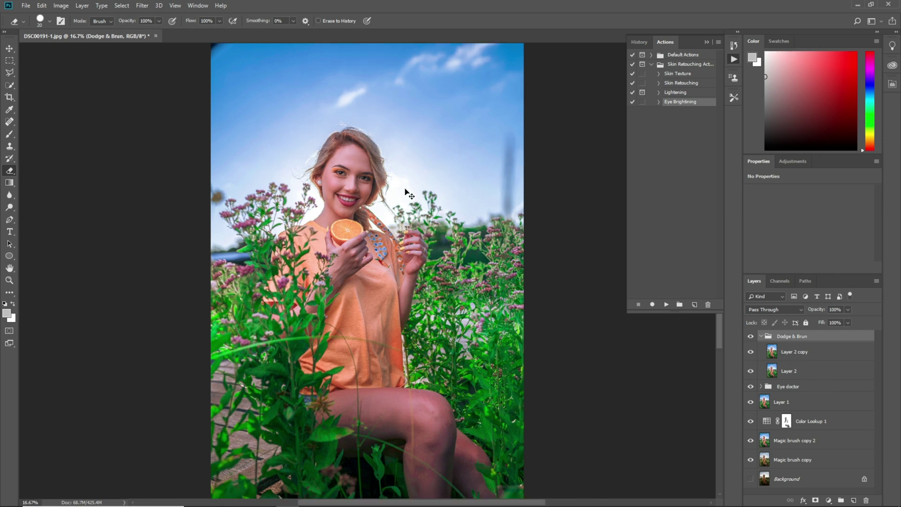
pyautogui.moveTo(448, 240); pyautogui.dragTo(415, 335)
pyautogui.click(815, 351)
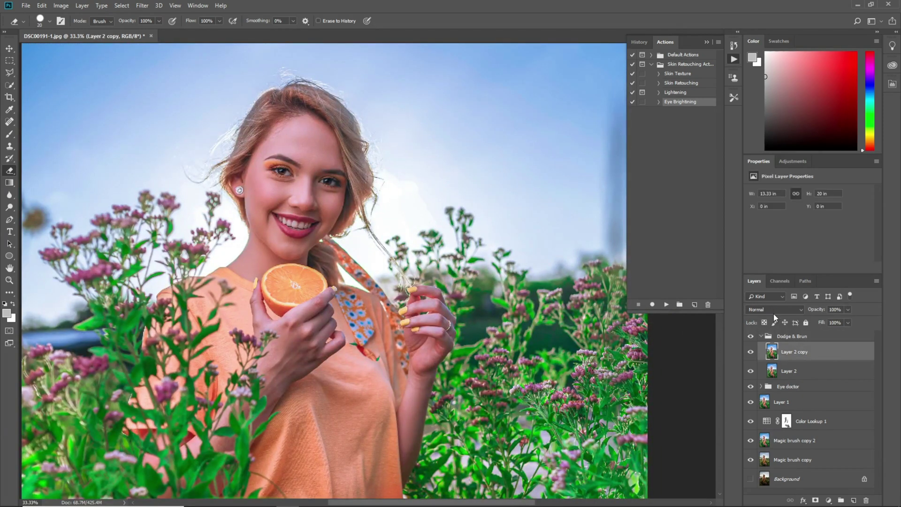
pyautogui.click(774, 310)
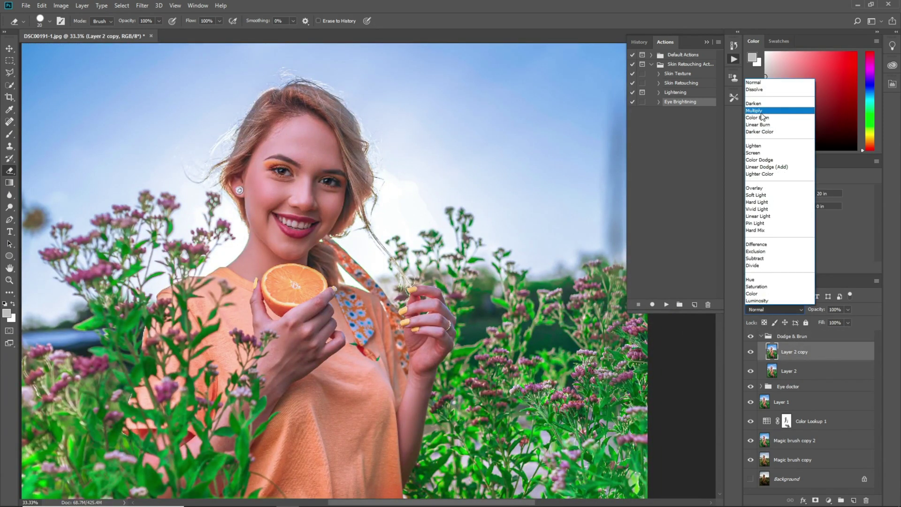
pyautogui.click(762, 110)
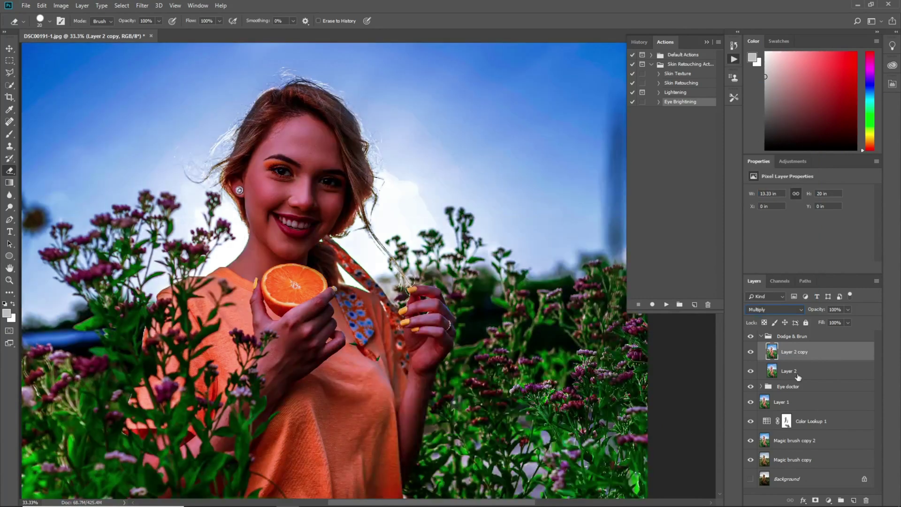
pyautogui.click(797, 370)
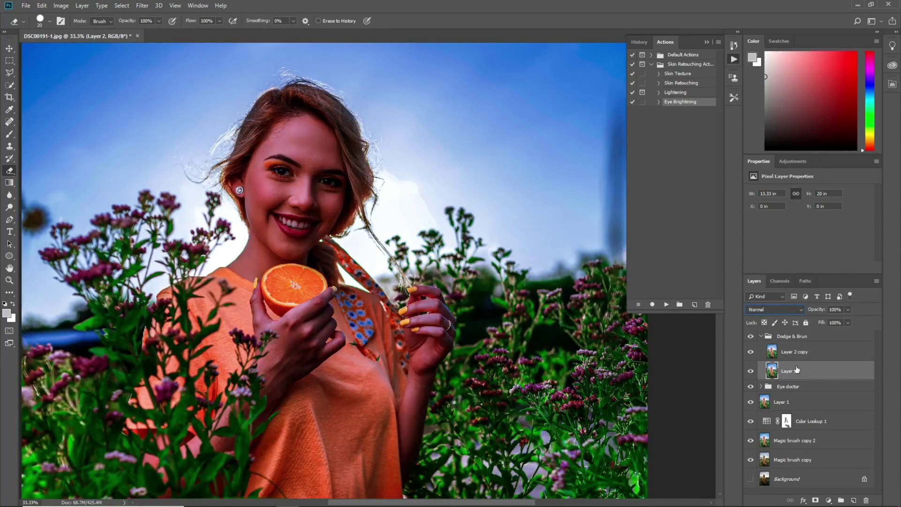
pyautogui.click(758, 309)
pyautogui.click(753, 153)
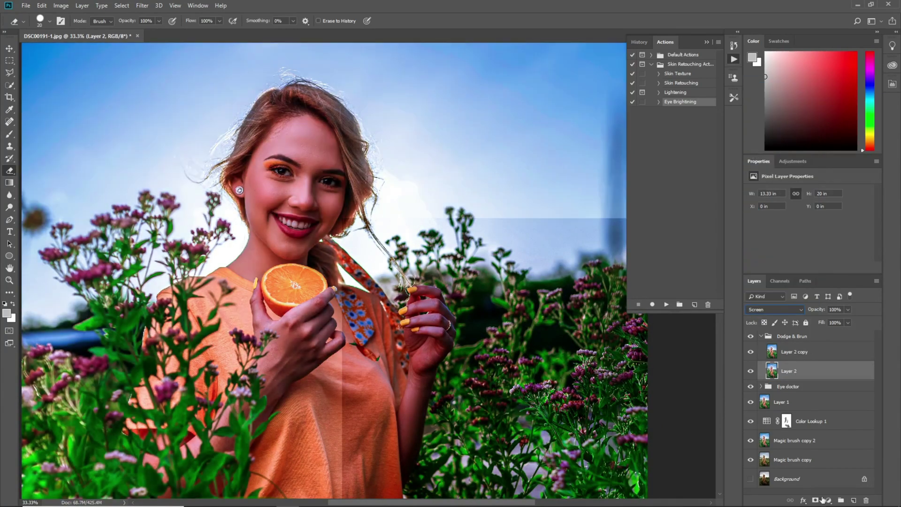
# - Hide Layer 2 copy and split Layer 2's Blend If underlying-layer black slider to 122 / 210
pyautogui.click(750, 352)
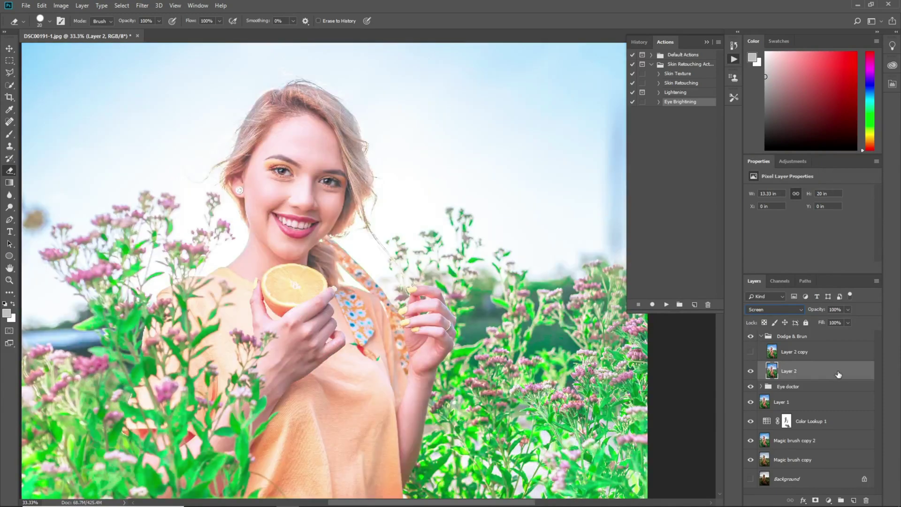
pyautogui.doubleClick(826, 371)
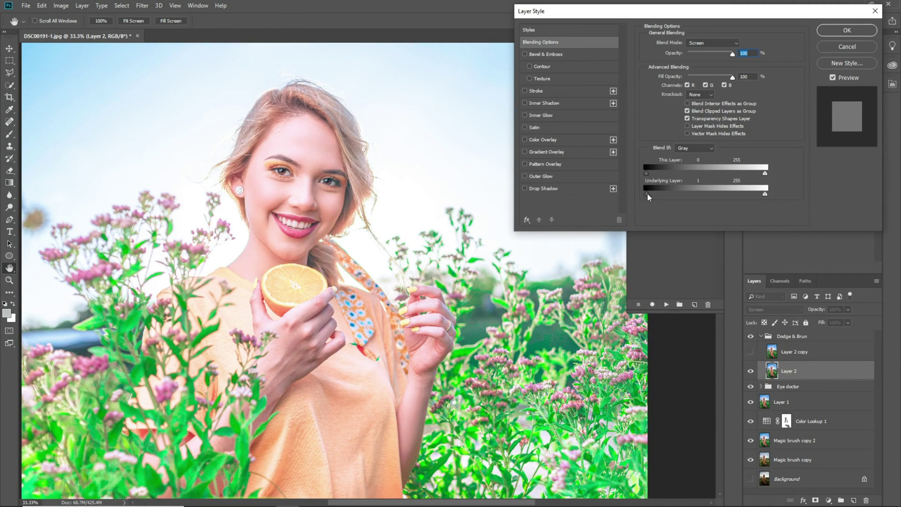
pyautogui.moveTo(664, 193); pyautogui.dragTo(697, 195)
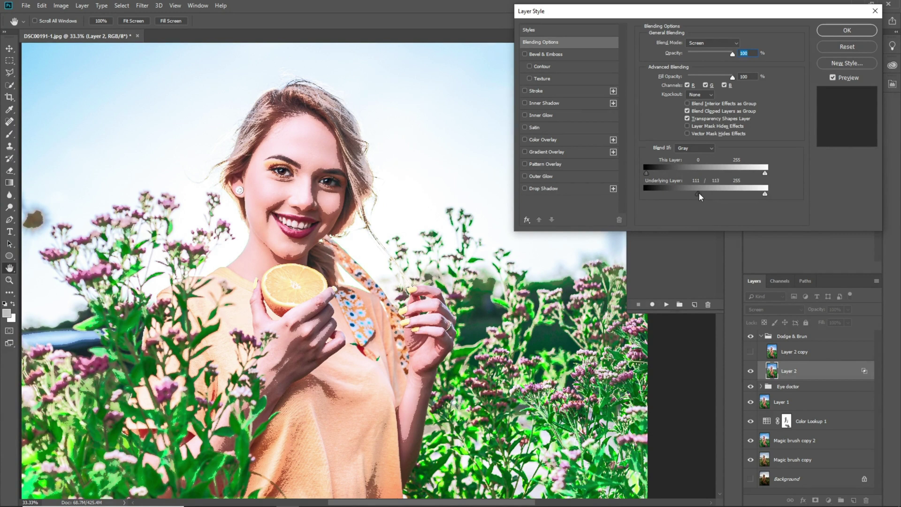
pyautogui.moveTo(700, 194); pyautogui.dragTo(742, 193)
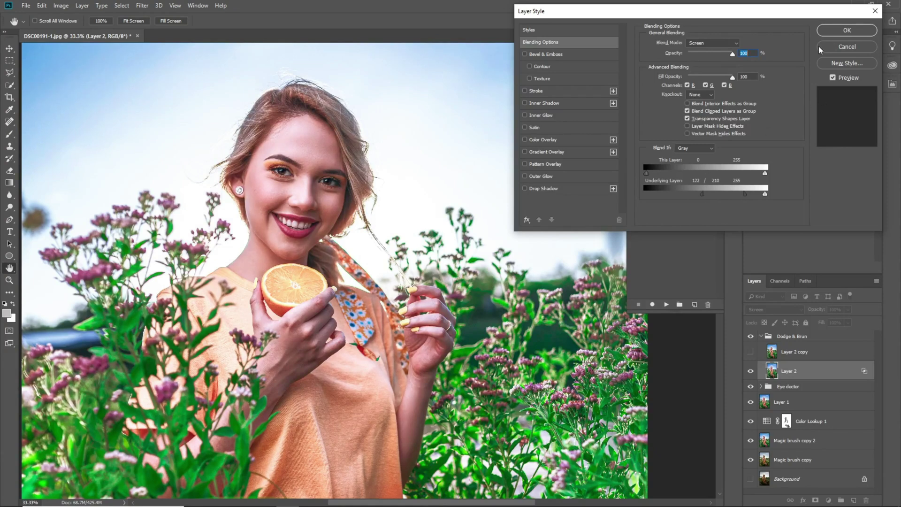
pyautogui.click(845, 31)
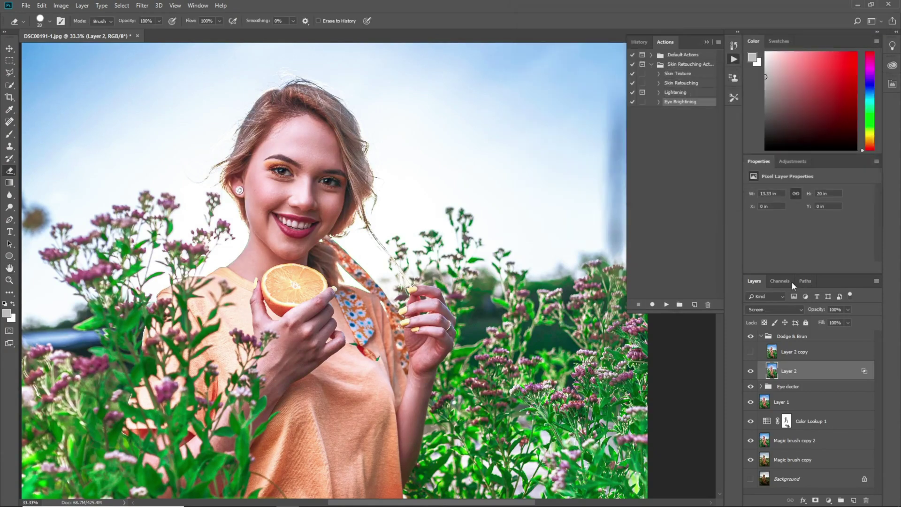
# - Show Layer 2 copy and split its Blend If underlying-layer white slider to 107 / 255
pyautogui.click(750, 351)
pyautogui.doubleClick(835, 353)
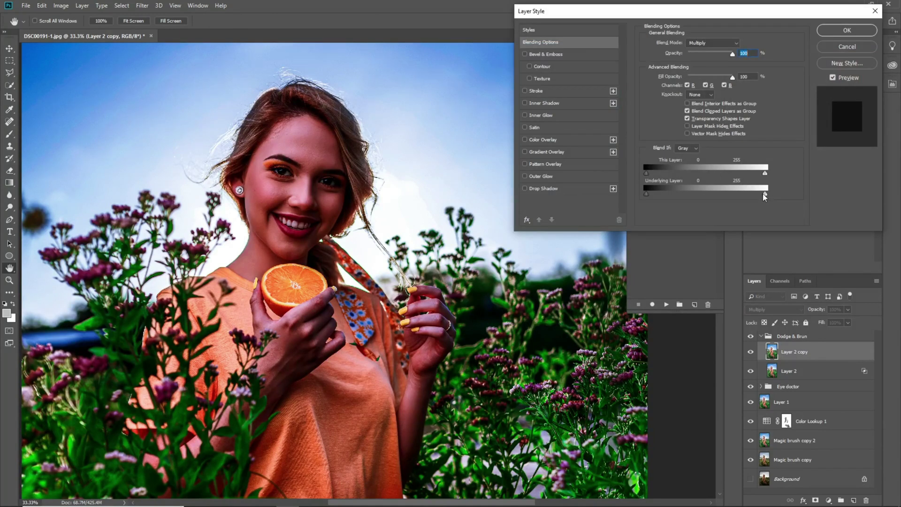
pyautogui.moveTo(764, 194); pyautogui.dragTo(695, 193)
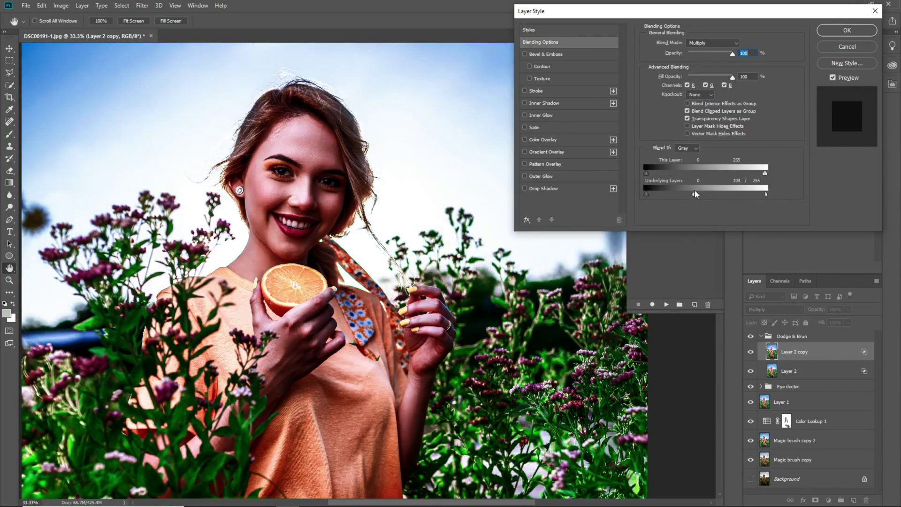
pyautogui.click(851, 35)
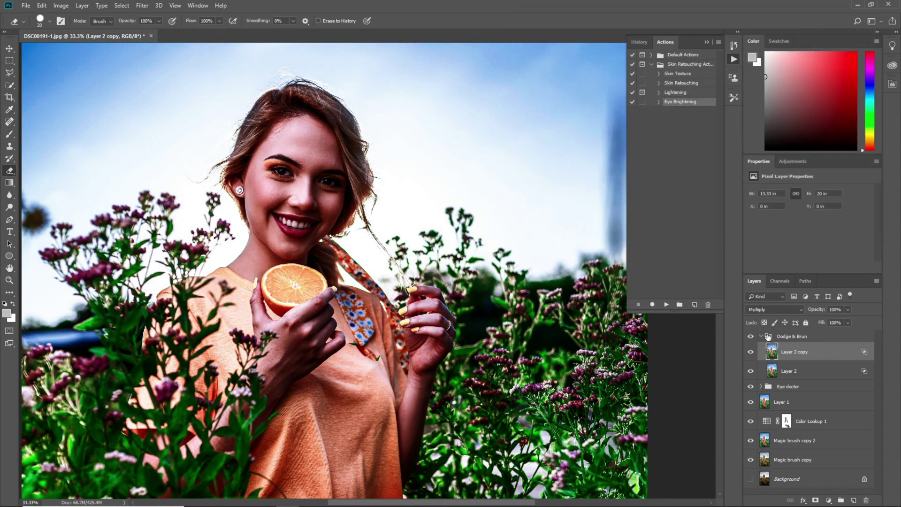
# - Select the Dodge & Brun group
pyautogui.click(814, 336)
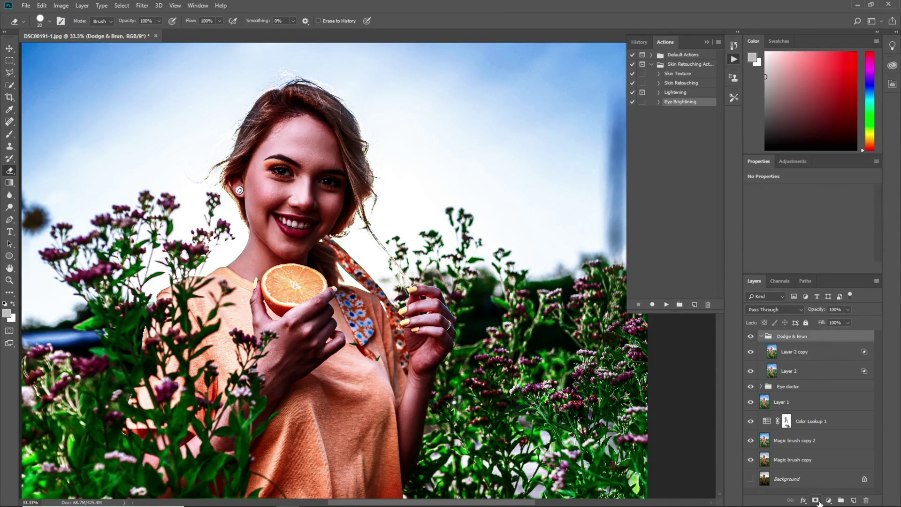
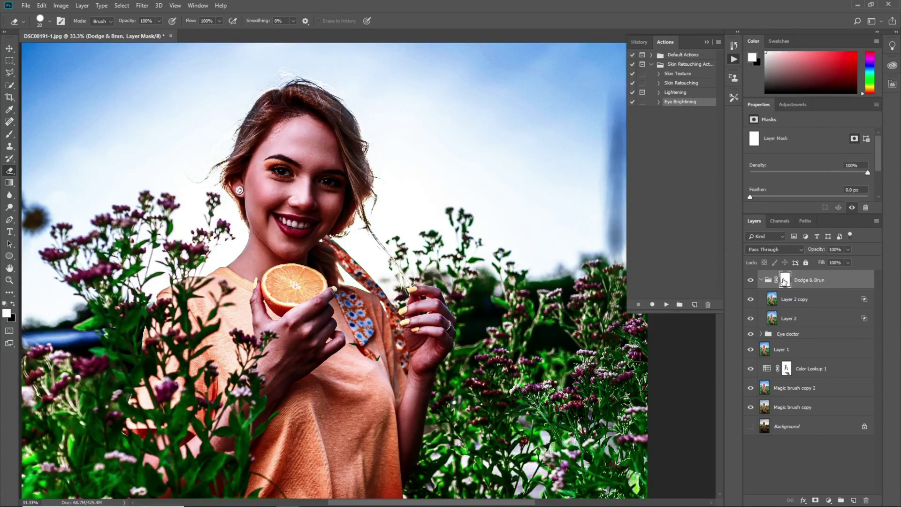
# - Apply the merged RGB image to the Dodge & Brun group's layer mask using Multiply blending at 100% opacity
pyautogui.click(61, 6)
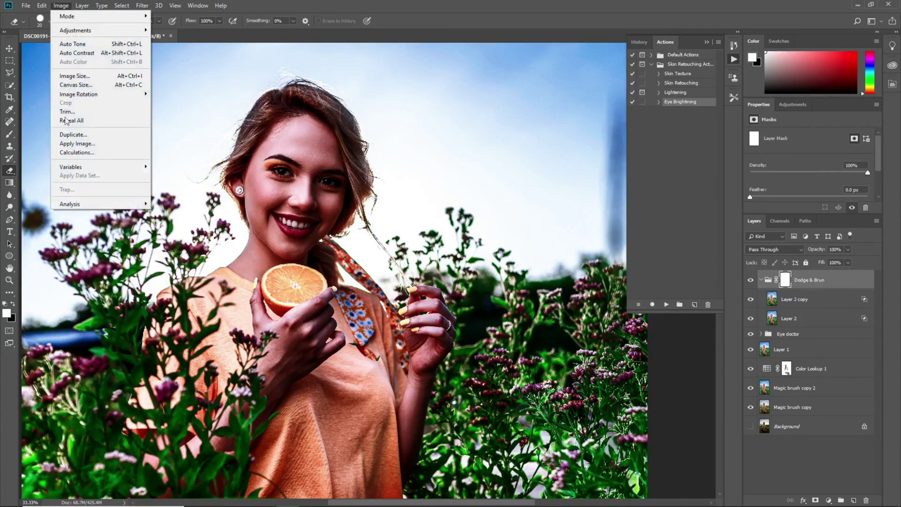
pyautogui.click(76, 147)
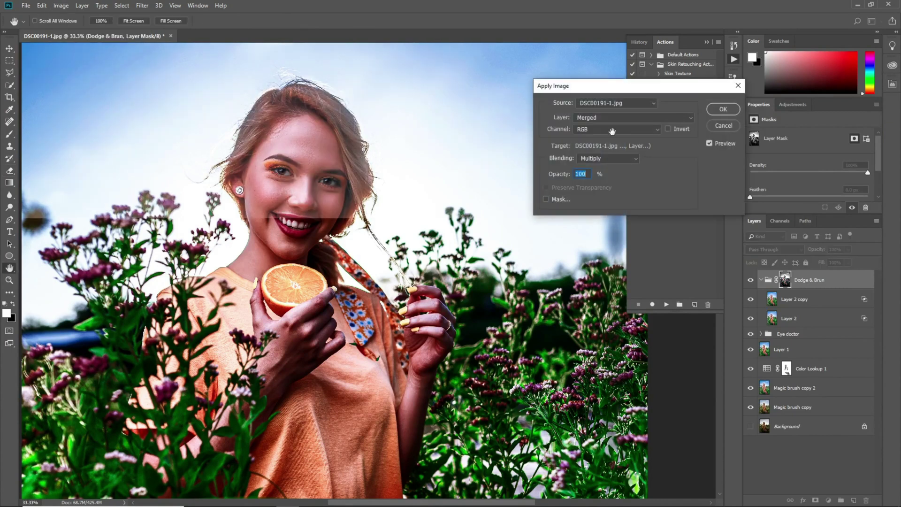
pyautogui.click(715, 112)
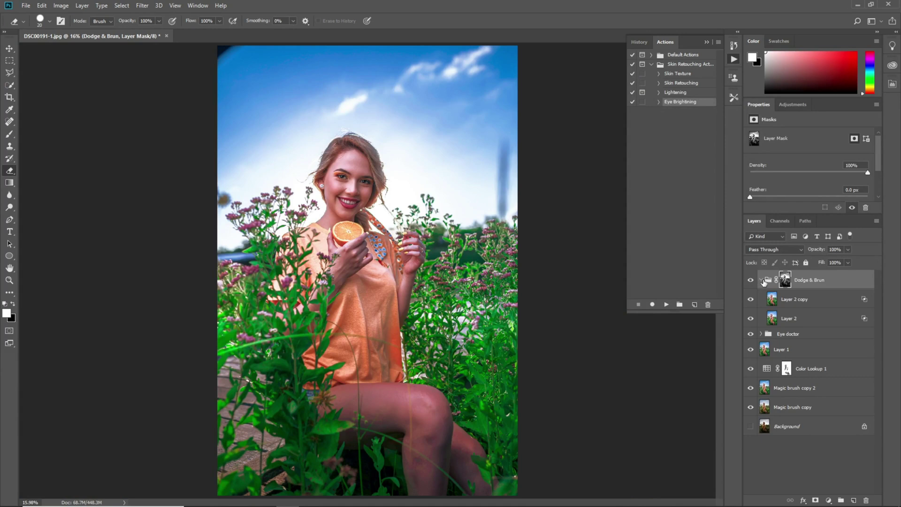
# - Collapse the Dodge & Brun group and hide all layers and groups below it
pyautogui.click(760, 279)
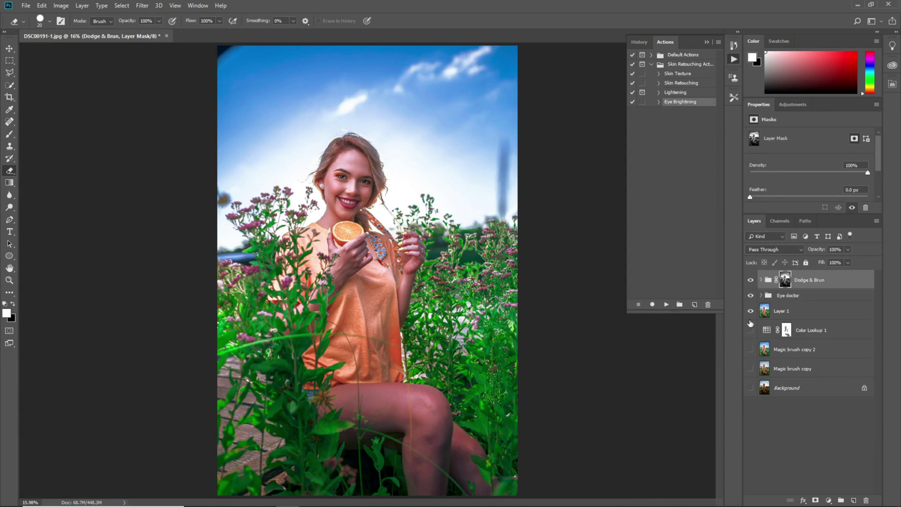
pyautogui.hotkey('ctrl', '+')
pyautogui.hotkey('ctrl', '+')
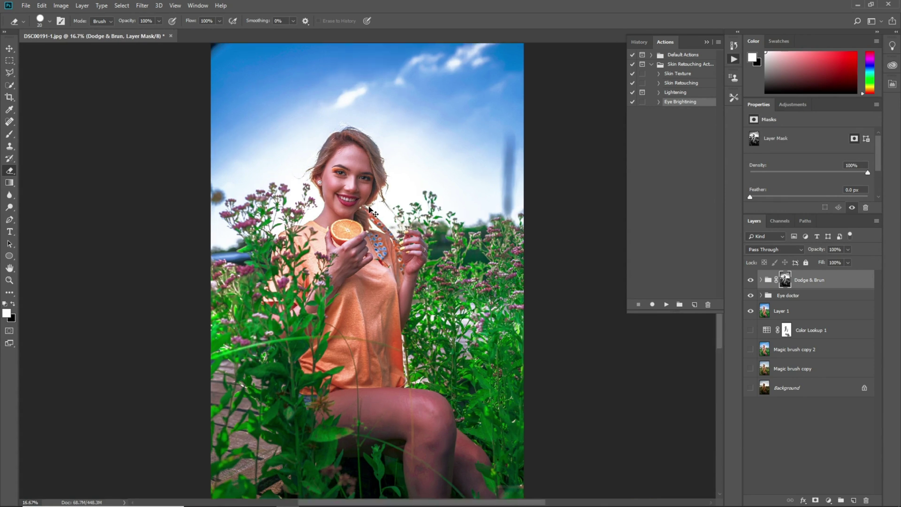
pyautogui.hotkey('ctrl', '0')
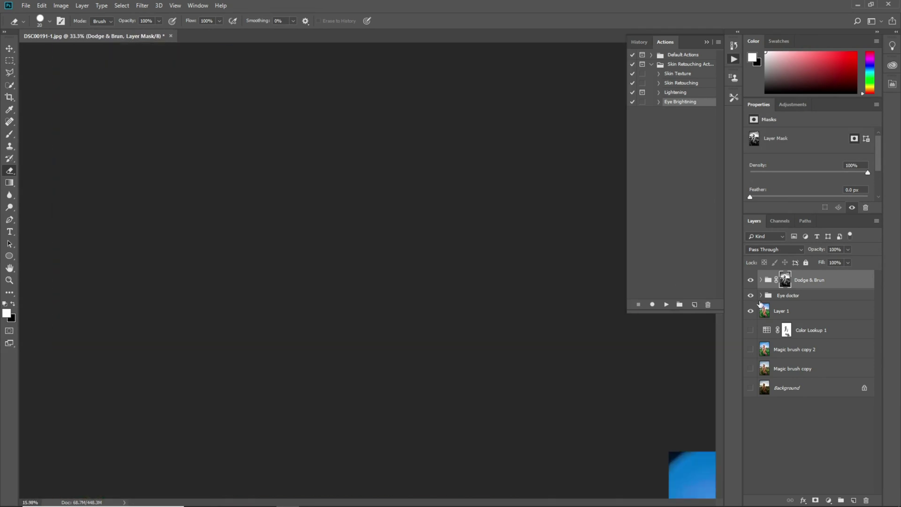
pyautogui.click(750, 310)
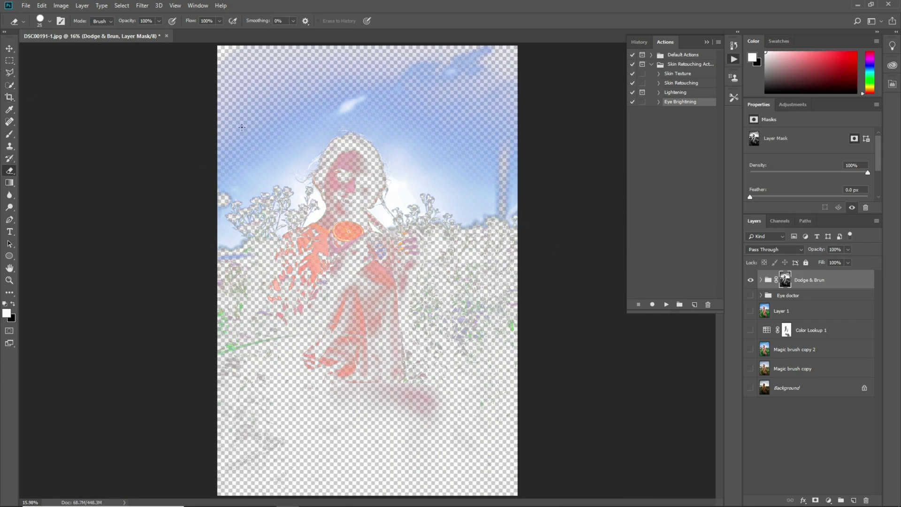
# - Erase the outer sky and surroundings from the Dodge & Brun mask with an 800 px Soft Round eraser at 0% hardness
pyautogui.press(']')
pyautogui.press(']')
pyautogui.press(']')
pyautogui.press(']')
pyautogui.press(']')
pyautogui.press(']')
pyautogui.press(']')
pyautogui.press(']')
pyautogui.press(']')
pyautogui.press(']')
pyautogui.moveTo(220, 148); pyautogui.dragTo(239, 36)
pyautogui.rightClick(229, 58)
pyautogui.click(252, 153)
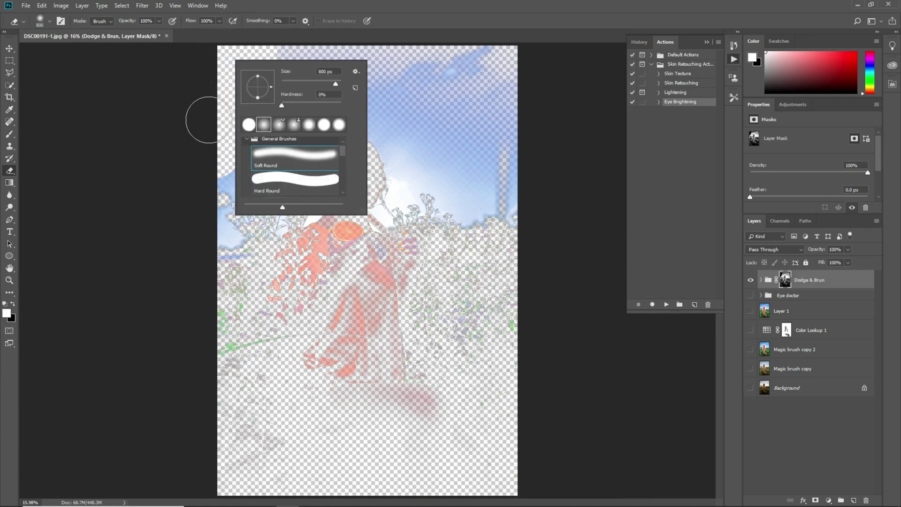
pyautogui.click(209, 122)
pyautogui.moveTo(233, 144)
pyautogui.mouseDown()
pyautogui.moveTo(258, 89)
pyautogui.moveTo(251, 98)
pyautogui.moveTo(302, 36)
pyautogui.moveTo(269, 70)
pyautogui.moveTo(355, 66)
pyautogui.moveTo(462, 75)
pyautogui.moveTo(484, 56)
pyautogui.moveTo(469, 57)
pyautogui.moveTo(517, 73)
pyautogui.moveTo(476, 91)
pyautogui.moveTo(524, 179)
pyautogui.moveTo(499, 203)
pyautogui.moveTo(493, 295)
pyautogui.moveTo(479, 305)
pyautogui.moveTo(514, 309)
pyautogui.moveTo(482, 356)
pyautogui.moveTo(496, 383)
pyautogui.moveTo(426, 353)
pyautogui.moveTo(329, 350)
pyautogui.moveTo(355, 360)
pyautogui.moveTo(238, 454)
pyautogui.moveTo(235, 168)
pyautogui.moveTo(266, 169)
pyautogui.moveTo(302, 111)
pyautogui.moveTo(329, 95)
pyautogui.moveTo(353, 115)
pyautogui.moveTo(407, 133)
pyautogui.moveTo(430, 128)
pyautogui.moveTo(429, 158)
pyautogui.mouseUp()
pyautogui.hotkey('ctrl', '+')
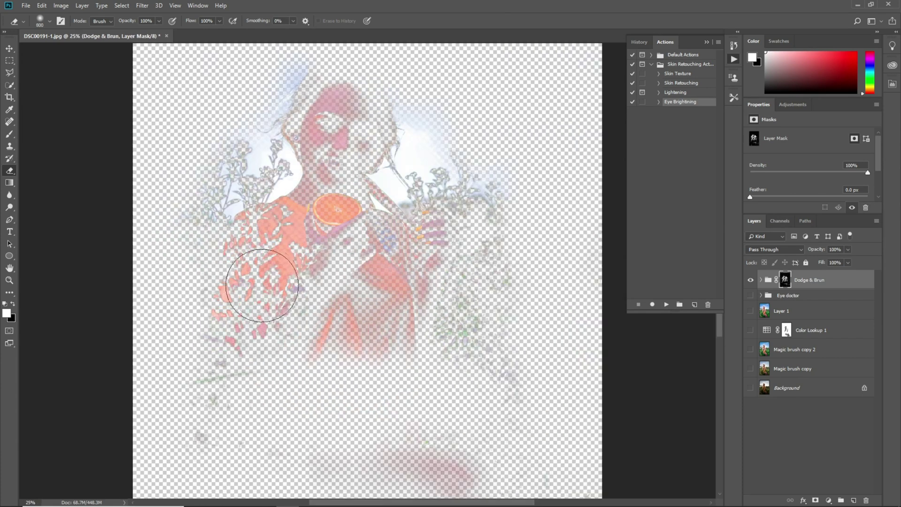
pyautogui.click(750, 311)
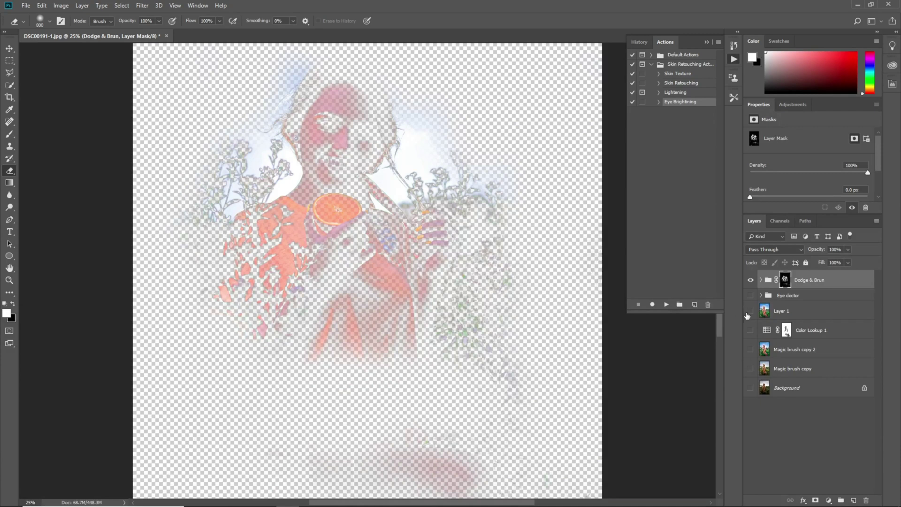
pyautogui.click(750, 311)
# - Erase the flowers, shirt, orange and remaining sky from the Dodge & Brun mask, keeping only the face, neck, hands and legs
pyautogui.moveTo(252, 346)
pyautogui.mouseDown()
pyautogui.moveTo(271, 282)
pyautogui.moveTo(267, 237)
pyautogui.moveTo(273, 229)
pyautogui.moveTo(295, 246)
pyautogui.moveTo(356, 207)
pyautogui.moveTo(346, 198)
pyautogui.moveTo(308, 216)
pyautogui.moveTo(279, 205)
pyautogui.moveTo(286, 210)
pyautogui.moveTo(291, 180)
pyautogui.moveTo(278, 113)
pyautogui.moveTo(300, 73)
pyautogui.moveTo(227, 183)
pyautogui.moveTo(174, 289)
pyautogui.mouseUp()
pyautogui.press('[')
pyautogui.press('[')
pyautogui.press('[')
pyautogui.press('[')
pyautogui.press('[')
pyautogui.press('[')
pyautogui.press('[')
pyautogui.press(']')
pyautogui.press(']')
pyautogui.moveTo(418, 271); pyautogui.dragTo(264, 220)
pyautogui.moveTo(376, 364)
pyautogui.mouseDown()
pyautogui.moveTo(305, 288)
pyautogui.moveTo(321, 259)
pyautogui.moveTo(296, 281)
pyautogui.moveTo(354, 182)
pyautogui.mouseUp()
pyautogui.moveTo(361, 268); pyautogui.dragTo(363, 344)
pyautogui.moveTo(330, 200)
pyautogui.mouseDown()
pyautogui.moveTo(280, 216)
pyautogui.moveTo(284, 190)
pyautogui.moveTo(263, 150)
pyautogui.moveTo(268, 176)
pyautogui.moveTo(225, 218)
pyautogui.moveTo(224, 242)
pyautogui.moveTo(247, 207)
pyautogui.moveTo(266, 213)
pyautogui.moveTo(246, 270)
pyautogui.moveTo(224, 255)
pyautogui.moveTo(225, 301)
pyautogui.moveTo(190, 332)
pyautogui.moveTo(183, 375)
pyautogui.moveTo(261, 378)
pyautogui.moveTo(242, 388)
pyautogui.moveTo(239, 282)
pyautogui.mouseUp()
pyautogui.press('[')
pyautogui.press('[')
pyautogui.press('[')
pyautogui.press('[')
pyautogui.press(']')
pyautogui.press(']')
pyautogui.press(']')
pyautogui.press(']')
pyautogui.scroll(-2, 652, 364)
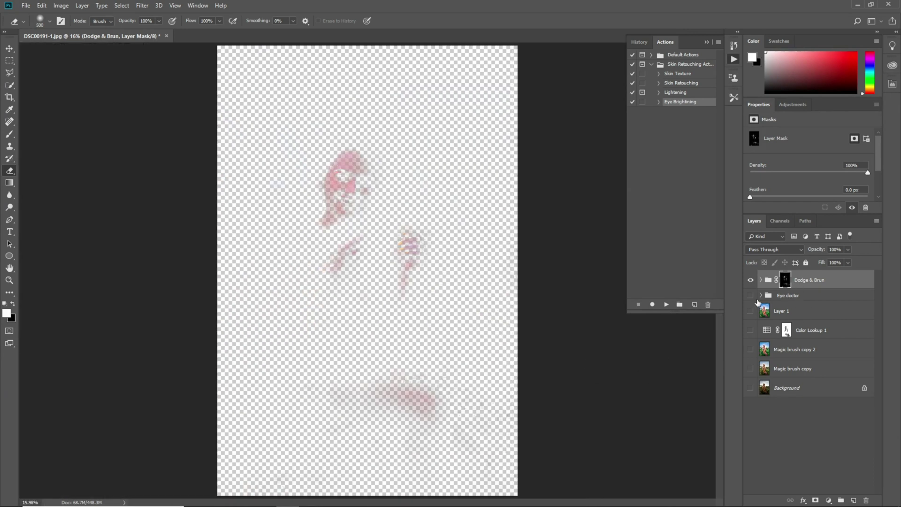
# - Show Layer 1 and the Eye doctor group again, and compare the face with and without the Dodge & Brun group
pyautogui.click(750, 310)
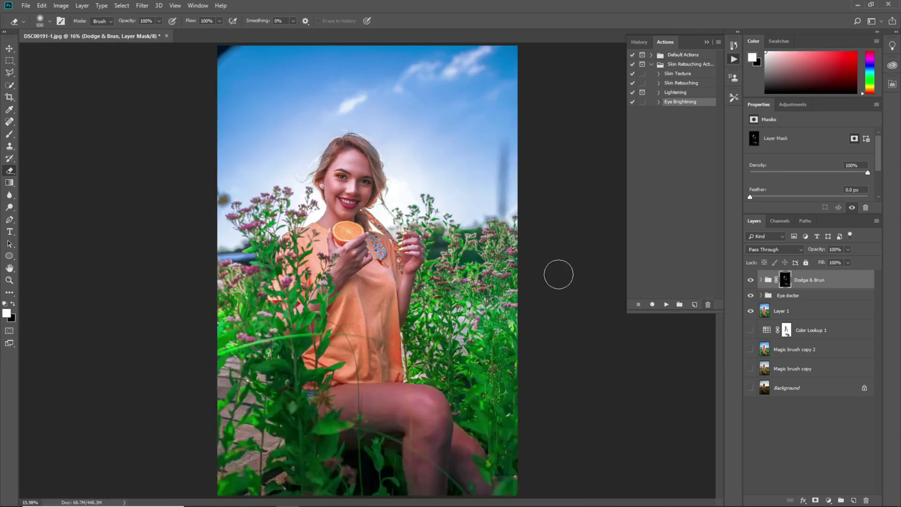
pyautogui.scroll(3, 347, 201)
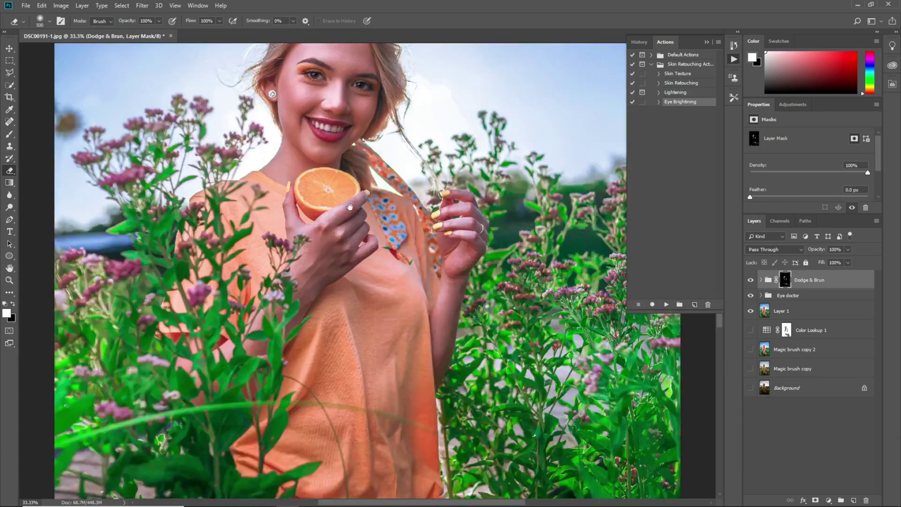
pyautogui.moveTo(377, 141); pyautogui.dragTo(365, 225)
pyautogui.hotkey('ctrl', '+')
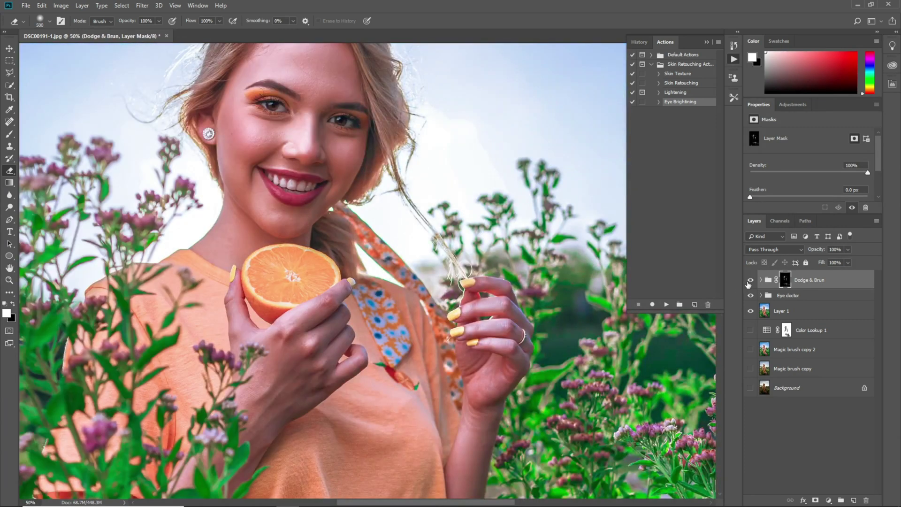
pyautogui.click(750, 279)
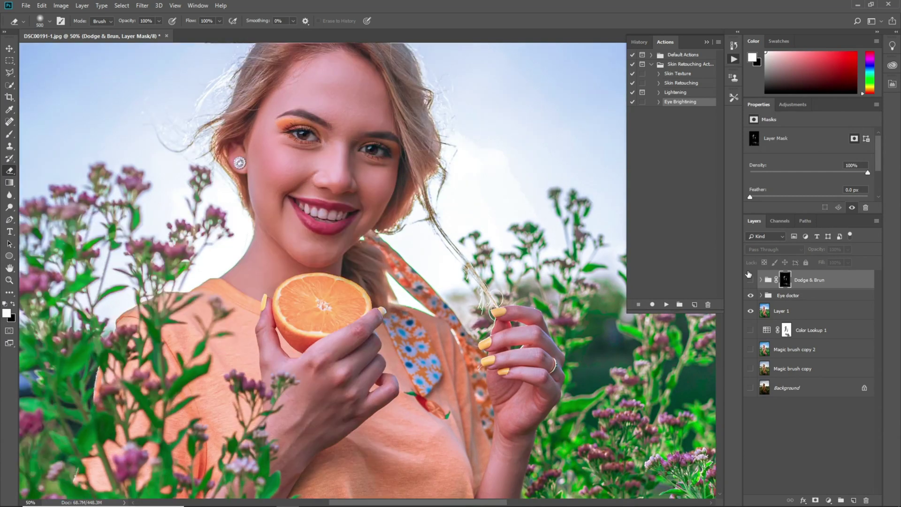
pyautogui.click(750, 280)
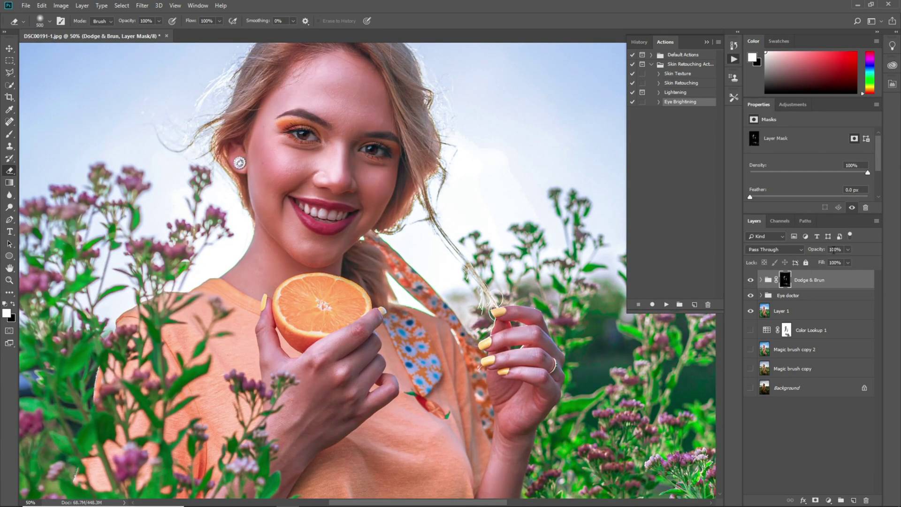
# - Set the Dodge & Brun group's opacity to 60% and compare the whole portrait with the group hidden and shown
pyautogui.write('0')
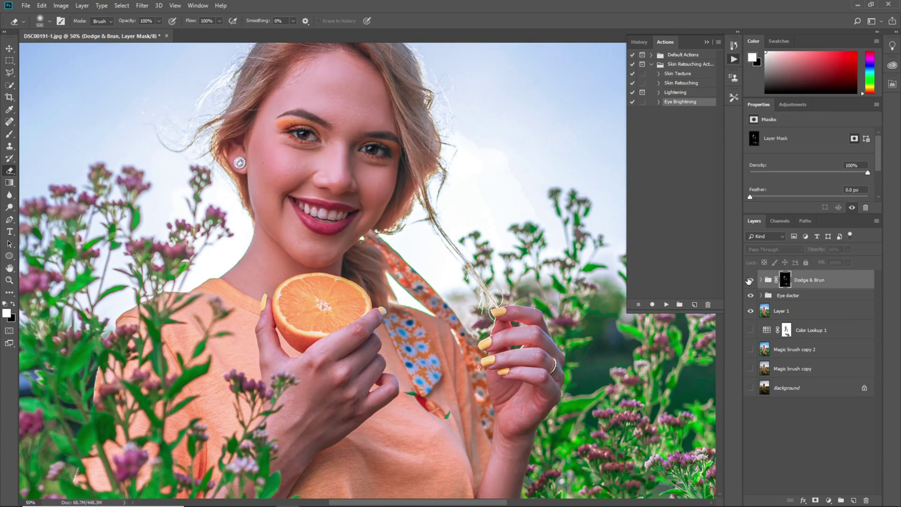
pyautogui.hotkey('ctrl', '0')
pyautogui.click(749, 280)
pyautogui.click(749, 280)
pyautogui.click(749, 280)
pyautogui.click(750, 280)
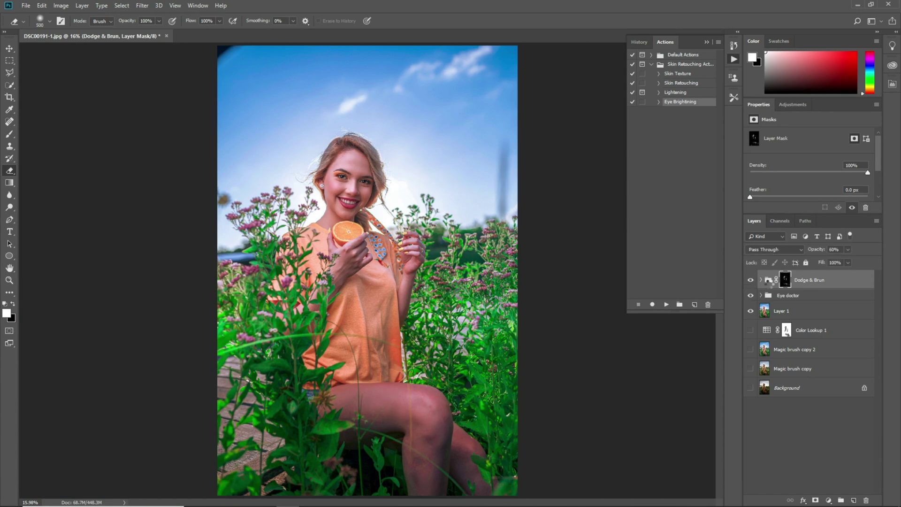
# - Stamp all visible layers into a new layer at the top of the stack and duplicate it
pyautogui.hotkey('ctrl', 'shift', 'alt', 'e')
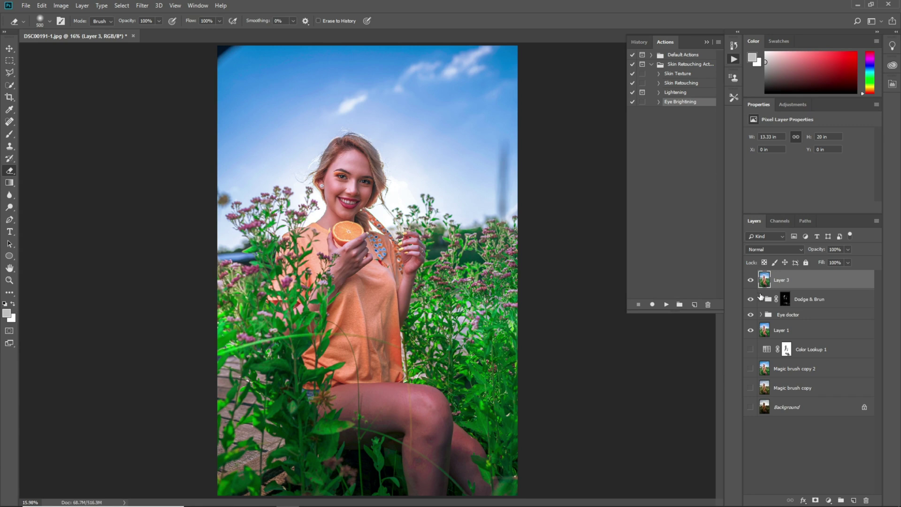
pyautogui.hotkey('ctrl', 'j')
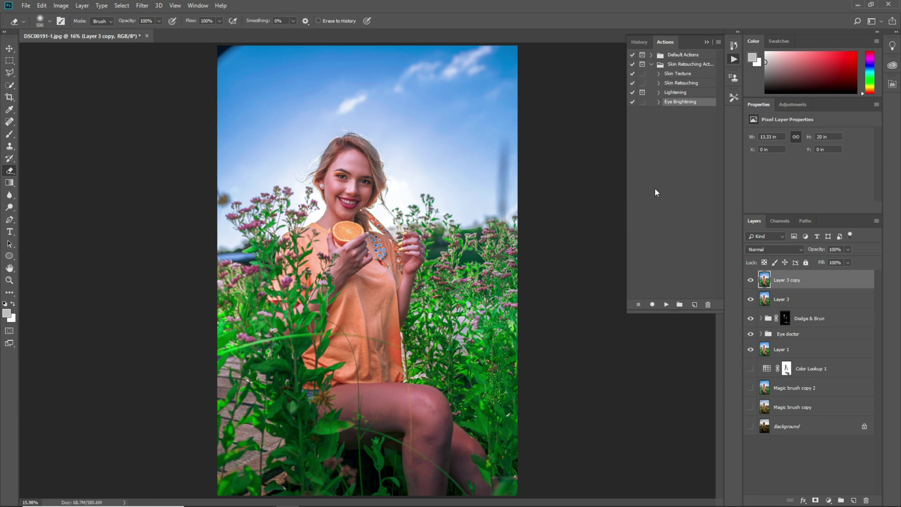
# - Open Layer 3 copy in Camera Raw and place a large radial filter from the upper-left corner across the sky and upper body
pyautogui.hotkey('ctrl', 'shift', 'a')
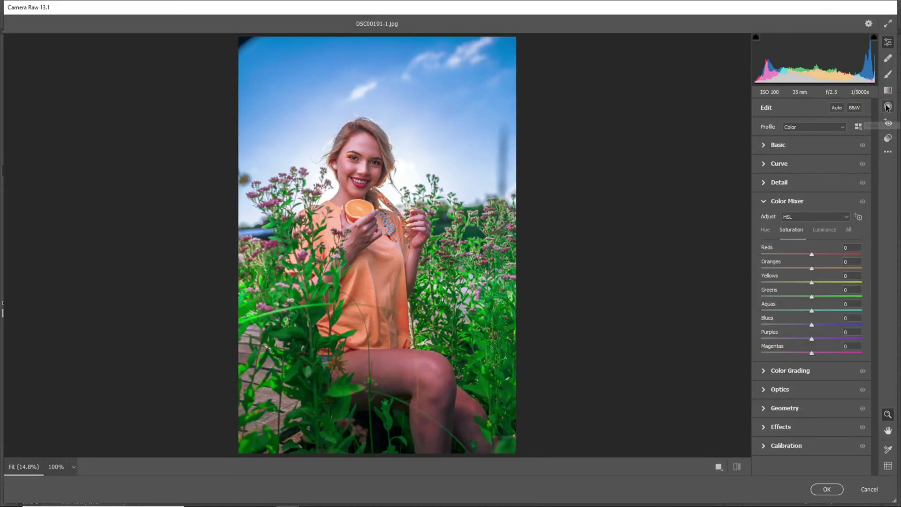
pyautogui.click(888, 104)
pyautogui.moveTo(280, 118); pyautogui.dragTo(463, 350)
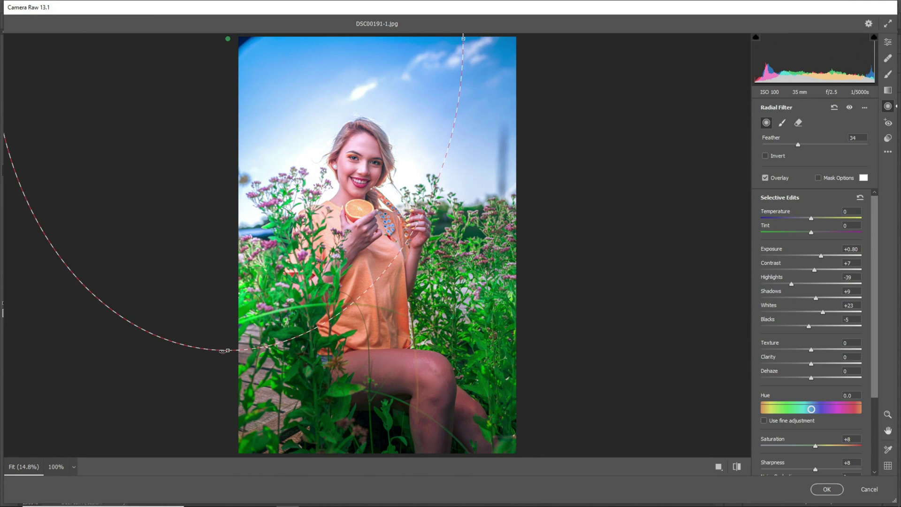
pyautogui.moveTo(227, 351); pyautogui.dragTo(502, 278)
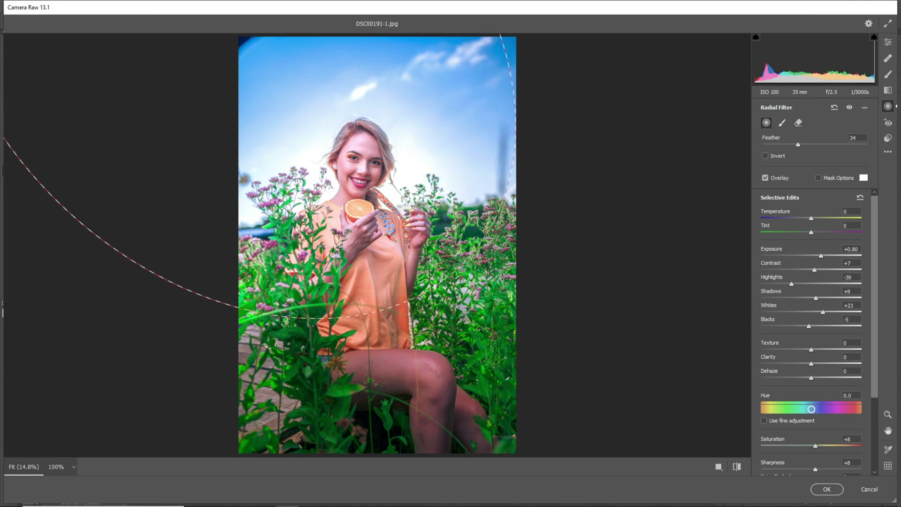
pyautogui.moveTo(381, 206); pyautogui.dragTo(377, 221)
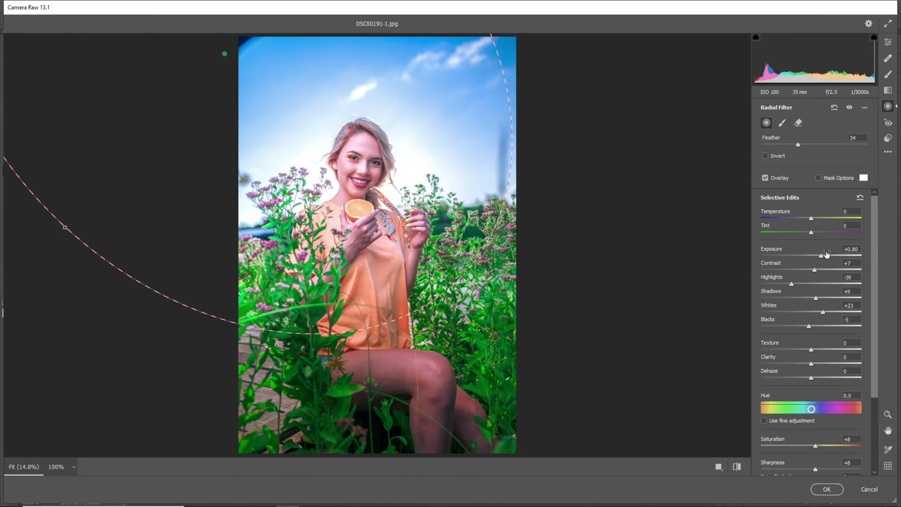
# - Set the radial filter's Exposure to +0.35, Contrast +4, Highlights -33, Shadows +2 and Whites +7, keeping Temperature at 0
pyautogui.moveTo(811, 258); pyautogui.dragTo(811, 299)
pyautogui.click(813, 270)
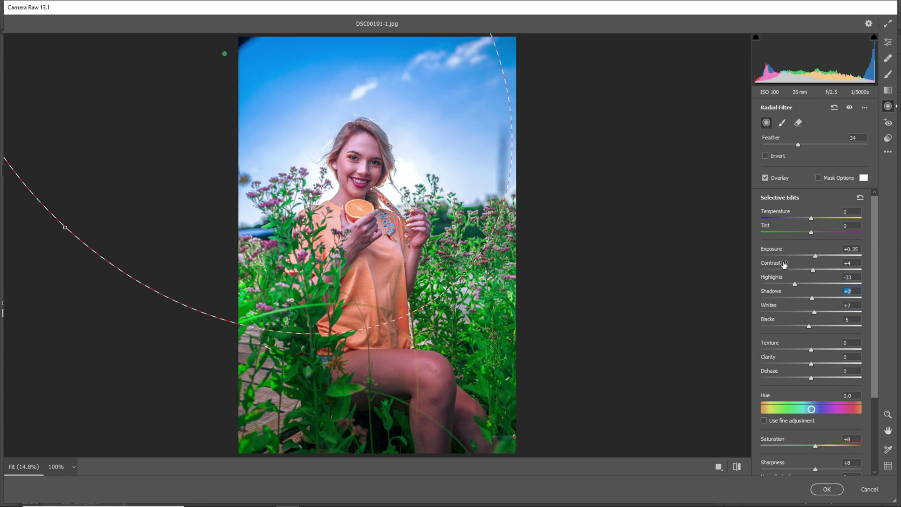
pyautogui.moveTo(814, 218)
pyautogui.mouseDown()
pyautogui.moveTo(797, 217)
pyautogui.moveTo(811, 220)
pyautogui.mouseUp()
# - Set the radial filter's Saturation and Sharpness to 0, Shadows +12, Whites +10 and Blacks -4, and apply the Camera Raw edit
pyautogui.scroll(-3, 812, 347)
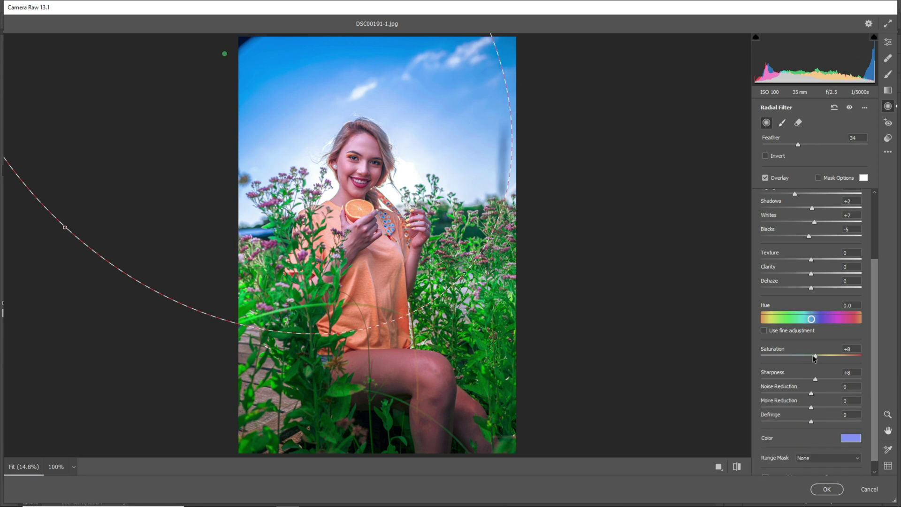
pyautogui.moveTo(815, 359); pyautogui.dragTo(810, 370)
pyautogui.scroll(-1, 812, 361)
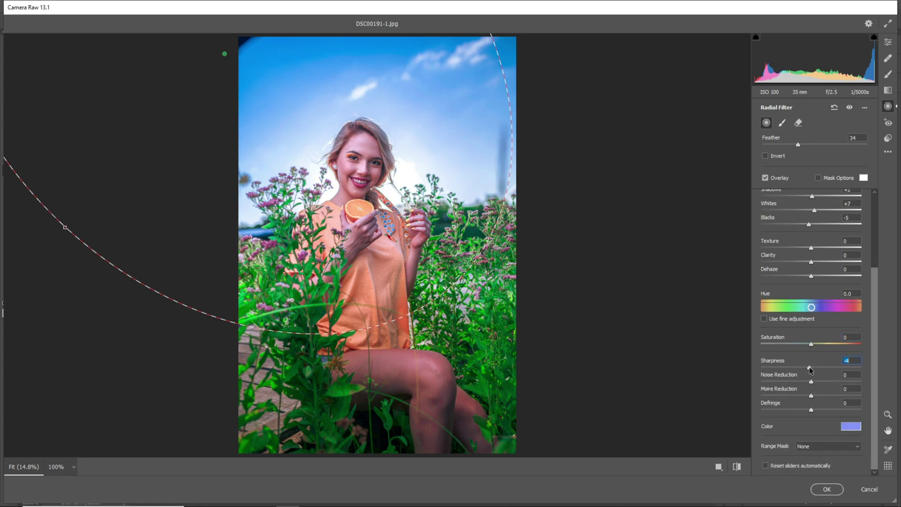
pyautogui.scroll(4, 810, 370)
pyautogui.moveTo(808, 326); pyautogui.dragTo(817, 299)
pyautogui.moveTo(815, 256); pyautogui.dragTo(816, 261)
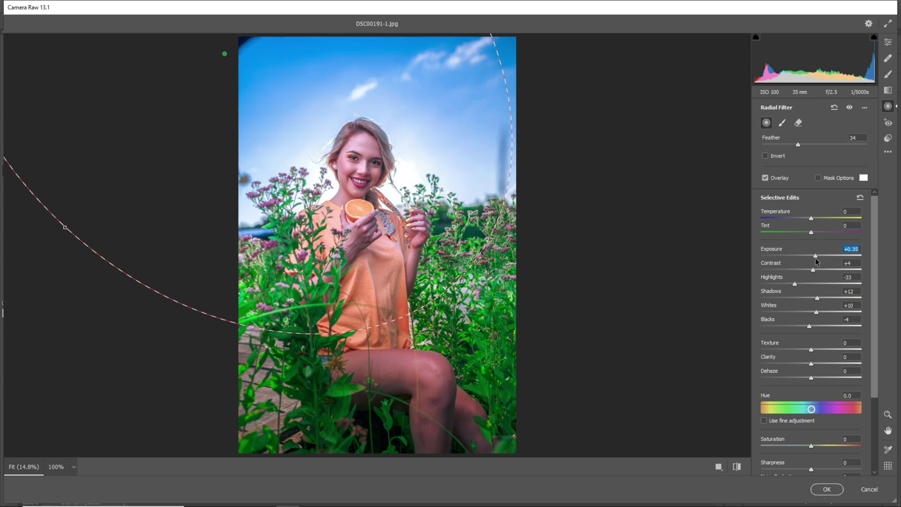
pyautogui.click(826, 489)
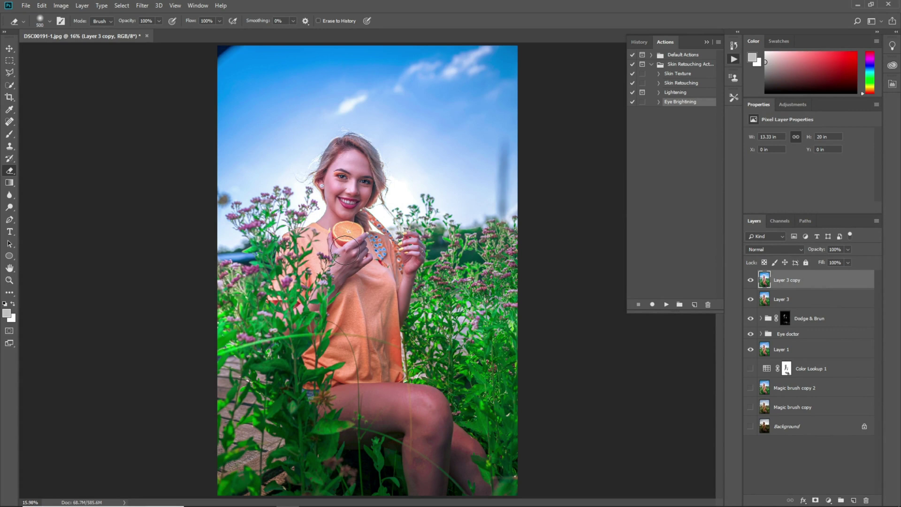
# - Set Layer 3 copy's opacity to 60% and compare the portrait with the layer hidden and shown
pyautogui.hotkey('ctrl', '+')
pyautogui.hotkey('ctrl', '+')
pyautogui.hotkey('ctrl', '+')
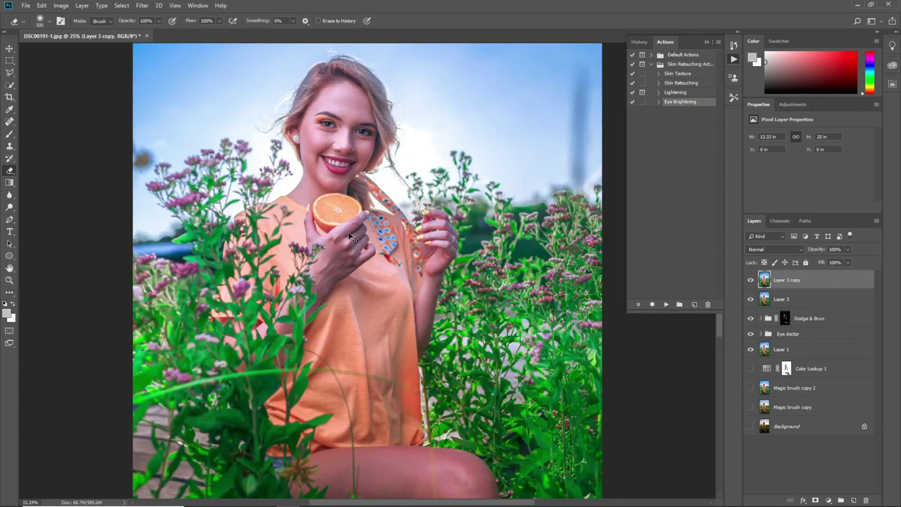
pyautogui.hotkey('ctrl', '0')
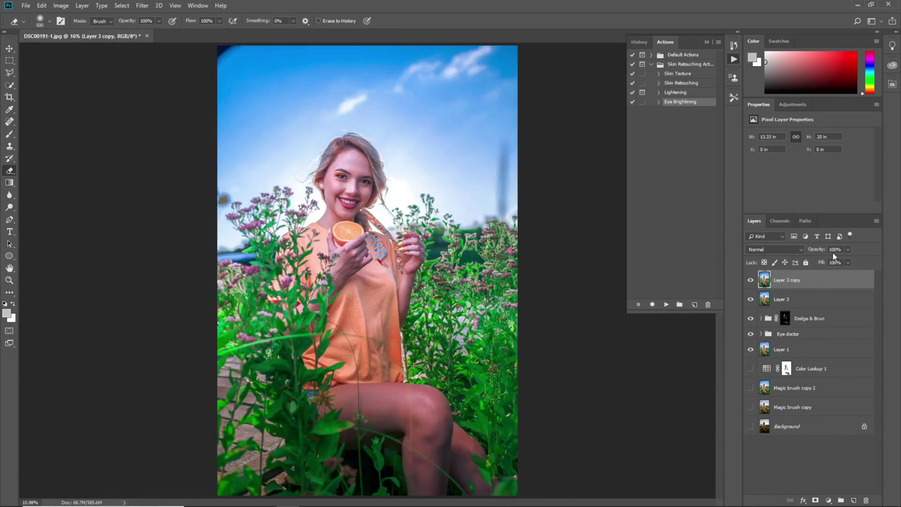
pyautogui.write('60')
pyautogui.click(749, 282)
pyautogui.click(750, 282)
pyautogui.click(750, 281)
pyautogui.click(749, 282)
# - Merge Layer 3 copy and Layer 3 into a single layer
pyautogui.click(9, 48)
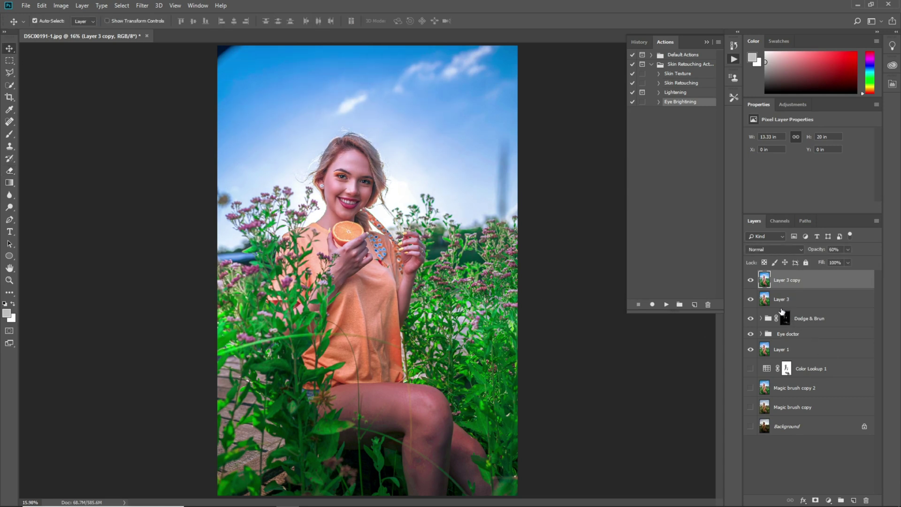
pyautogui.keyDown('shift'); pyautogui.click(806, 305); pyautogui.keyUp('shift')
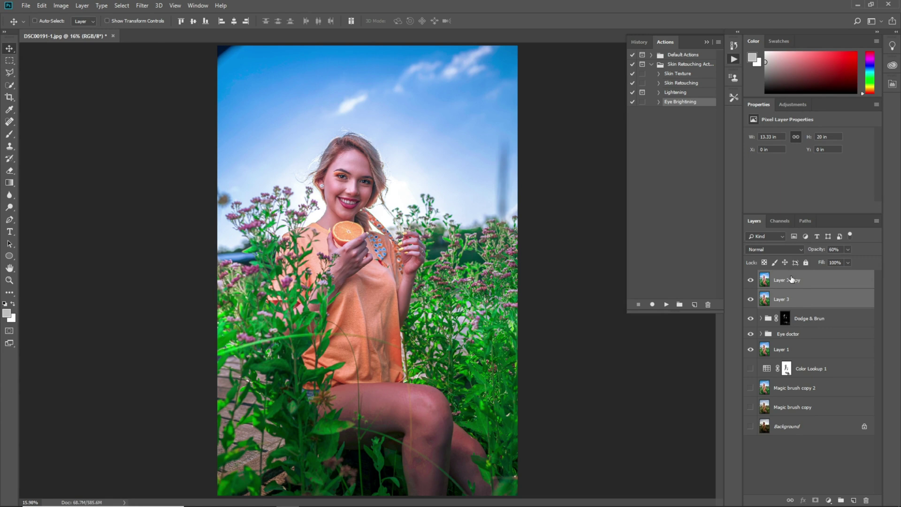
pyautogui.hotkey('ctrl', 'e')
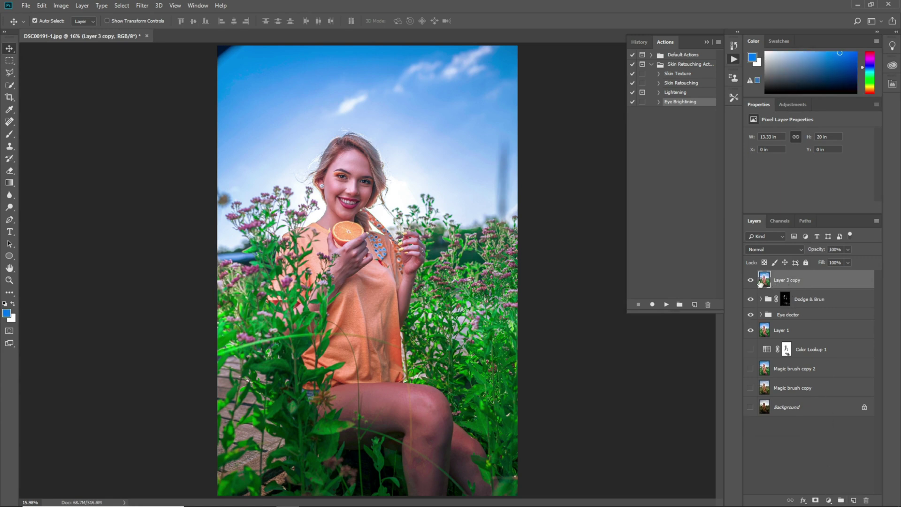
# - Remove the dark vignette in the photo's upper-left corner with an enlarged Content-Aware Spot Healing Brush
pyautogui.moveTo(10, 122); pyautogui.dragTo(52, 121)
pyautogui.press('b')
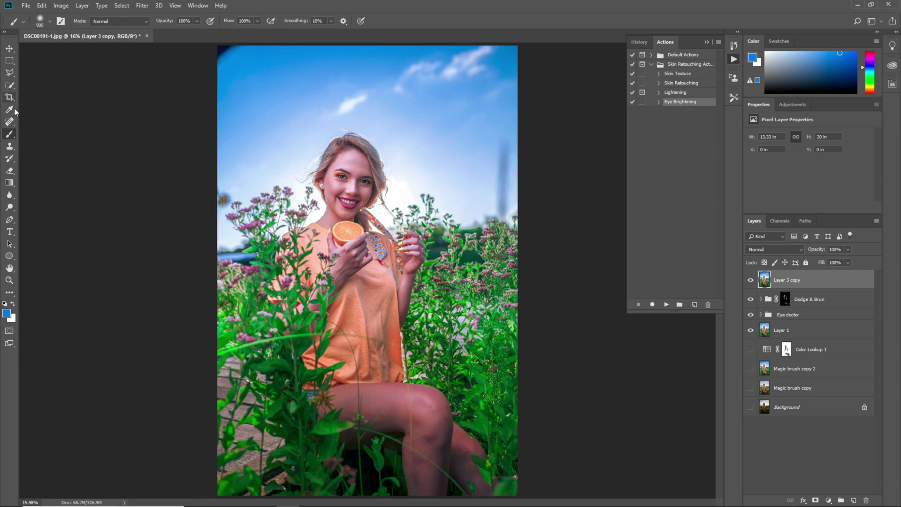
pyautogui.click(9, 122)
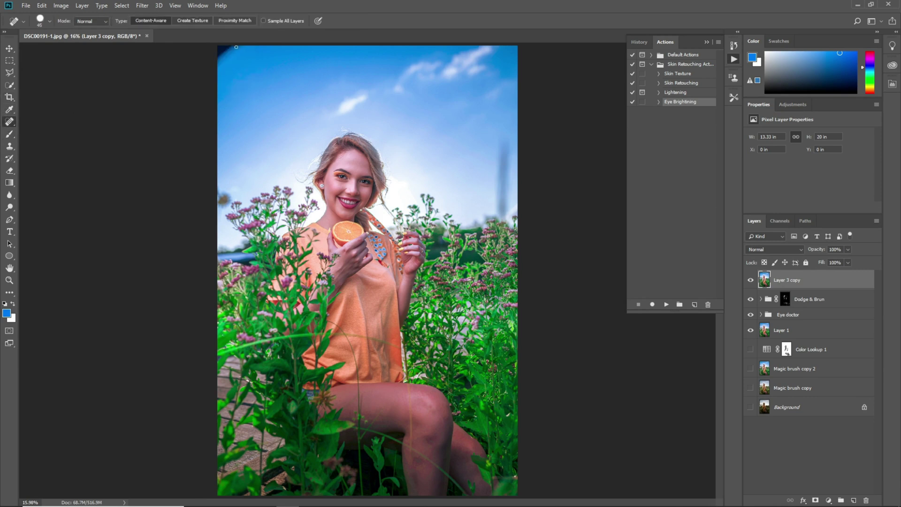
pyautogui.press(']')
pyautogui.press(']')
pyautogui.moveTo(235, 47)
pyautogui.mouseDown()
pyautogui.moveTo(213, 68)
pyautogui.moveTo(230, 45)
pyautogui.moveTo(241, 46)
pyautogui.moveTo(206, 60)
pyautogui.moveTo(228, 49)
pyautogui.moveTo(207, 83)
pyautogui.mouseUp()
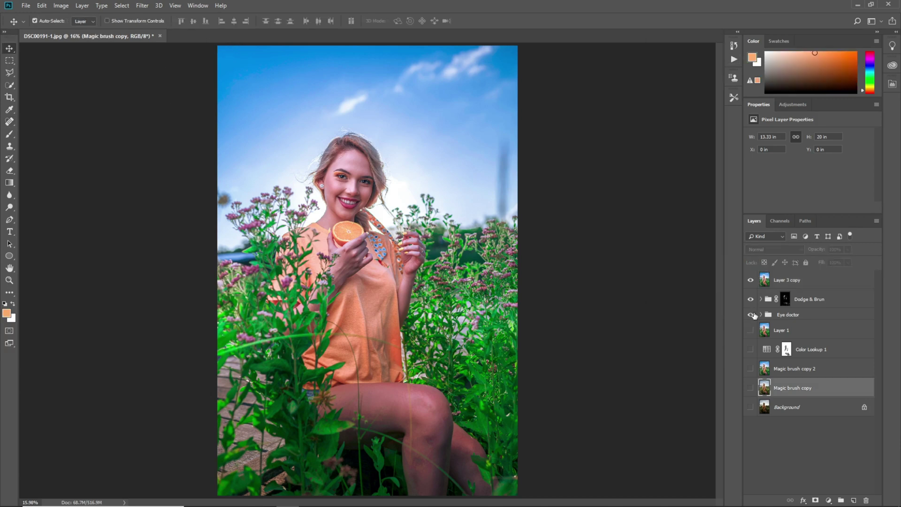
# - Show only Layer 3 copy and the Background, and toggle Layer 3 copy to compare the original photo with the edit
pyautogui.click(750, 315)
pyautogui.click(750, 299)
pyautogui.click(813, 282)
pyautogui.click(750, 407)
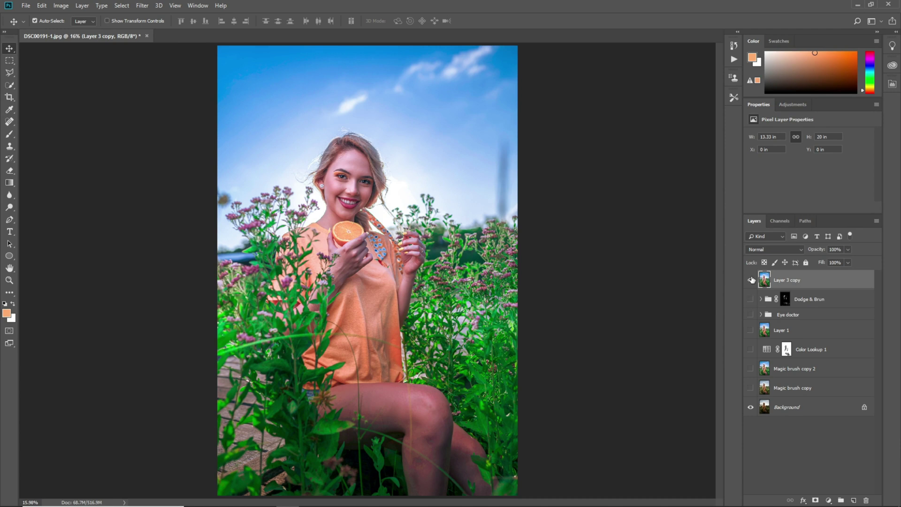
pyautogui.click(751, 280)
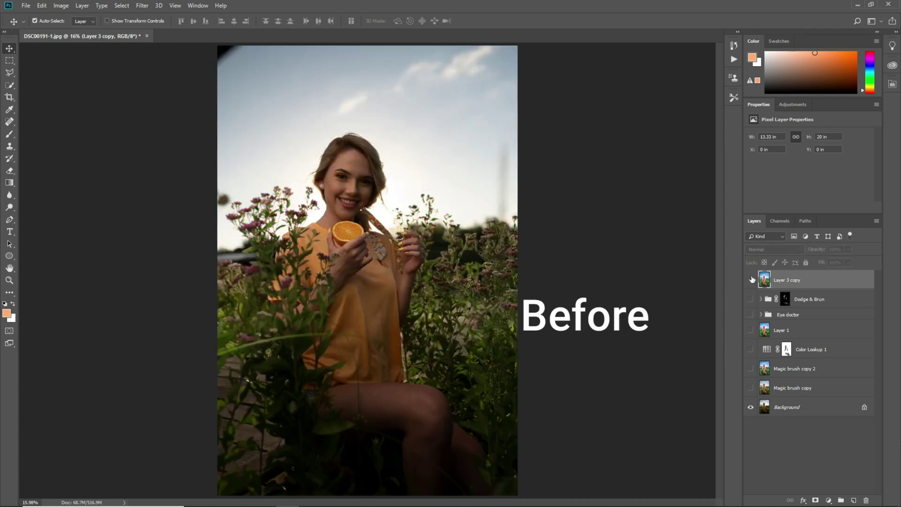
pyautogui.click(750, 280)
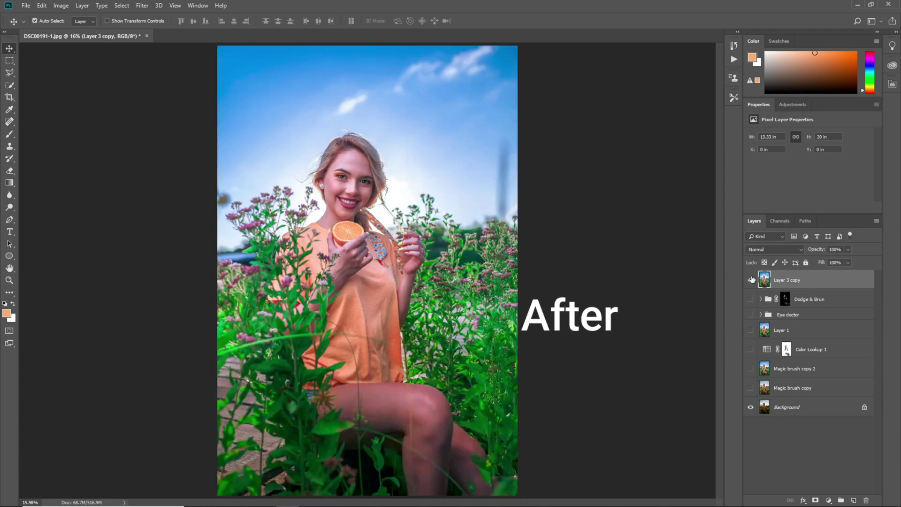